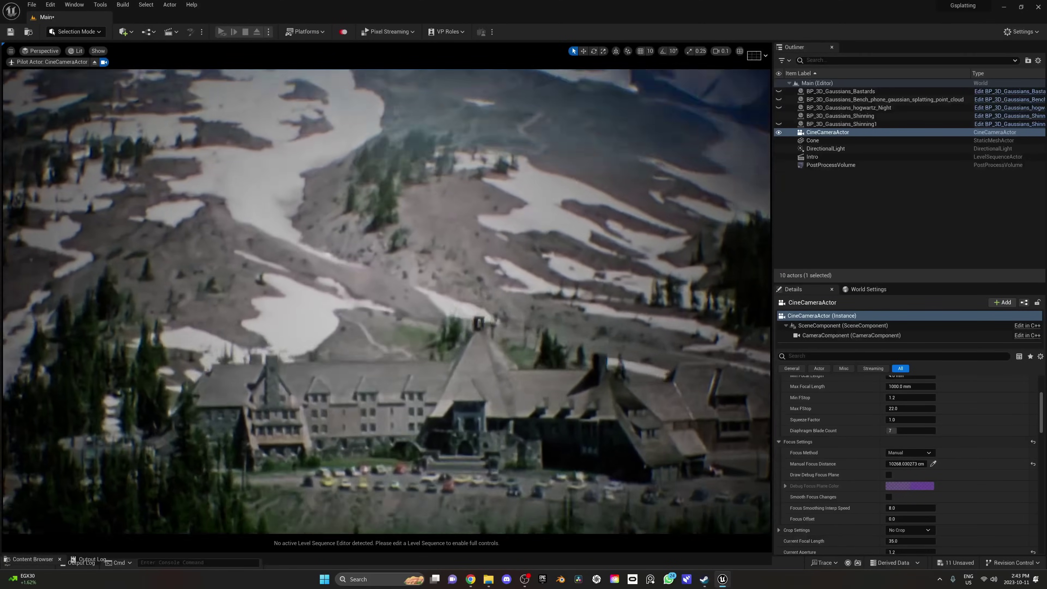
# Adjust the lens settings of the CineCameraActor
pyautogui.scroll(-2, 910, 502)
pyautogui.moveTo(909, 501); pyautogui.dragTo(874, 502)
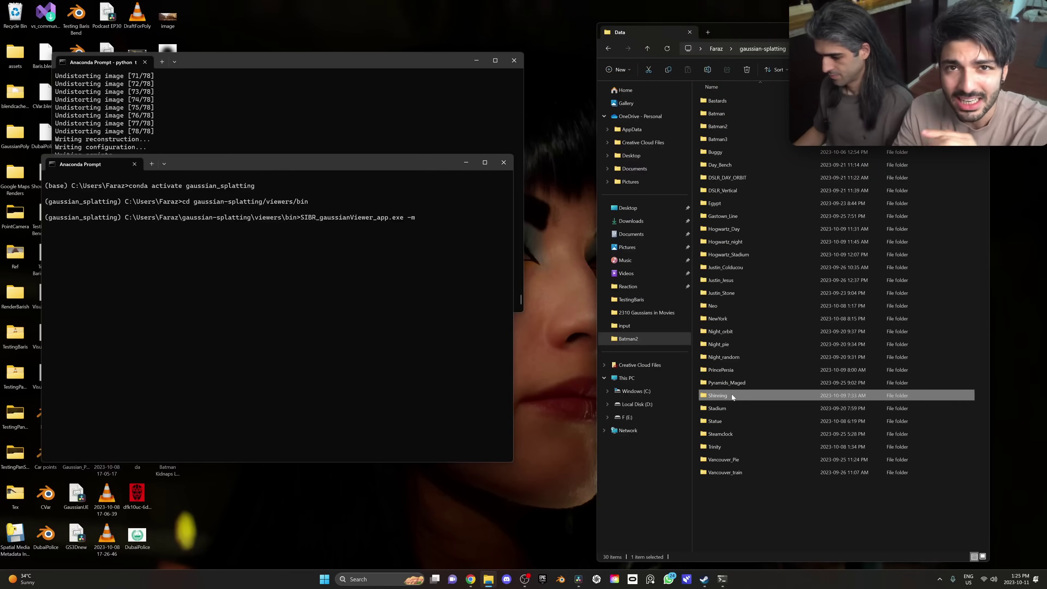
# Open the Shinning dataset folder and play its Shinning video clip, closing the player when done
pyautogui.doubleClick(730, 394)
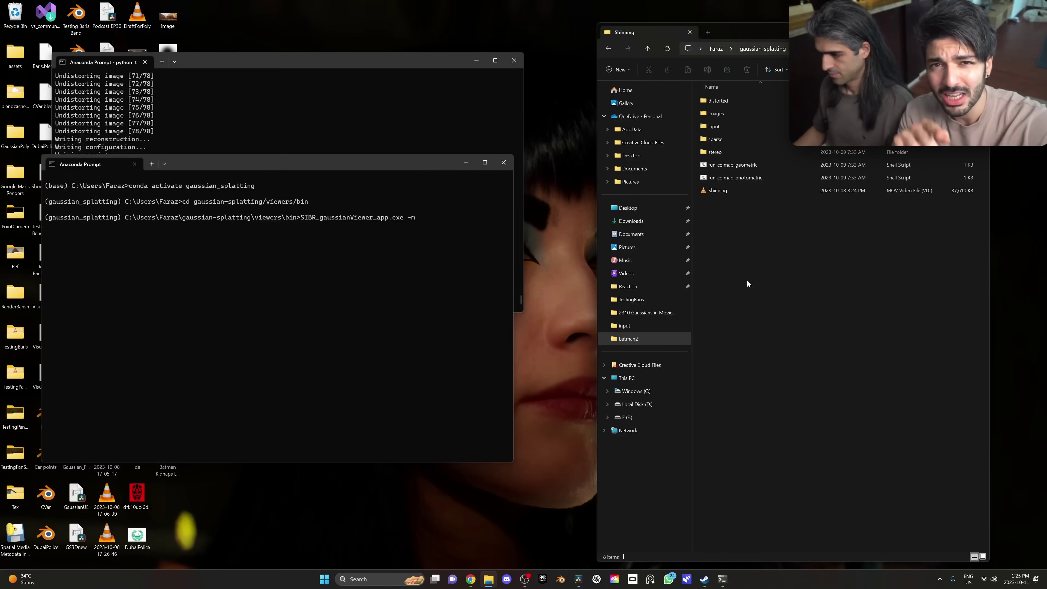
pyautogui.doubleClick(729, 189)
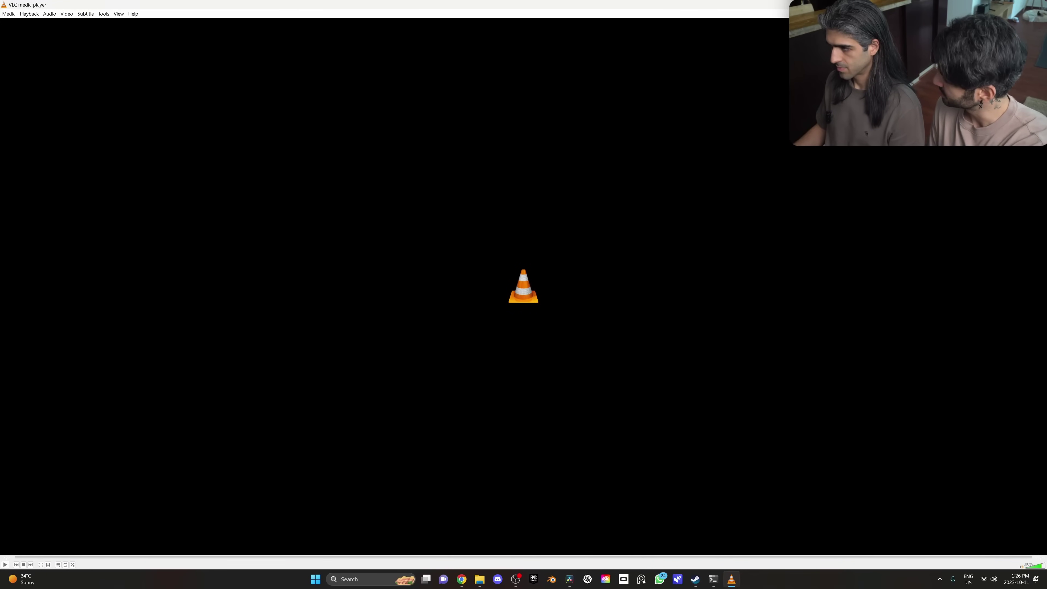
pyautogui.hotkey('alt', 'F4')
# Switch to Chrome to view the "the shinning" search results, and return to the Shinning folder with the browser minimized
pyautogui.click(470, 579)
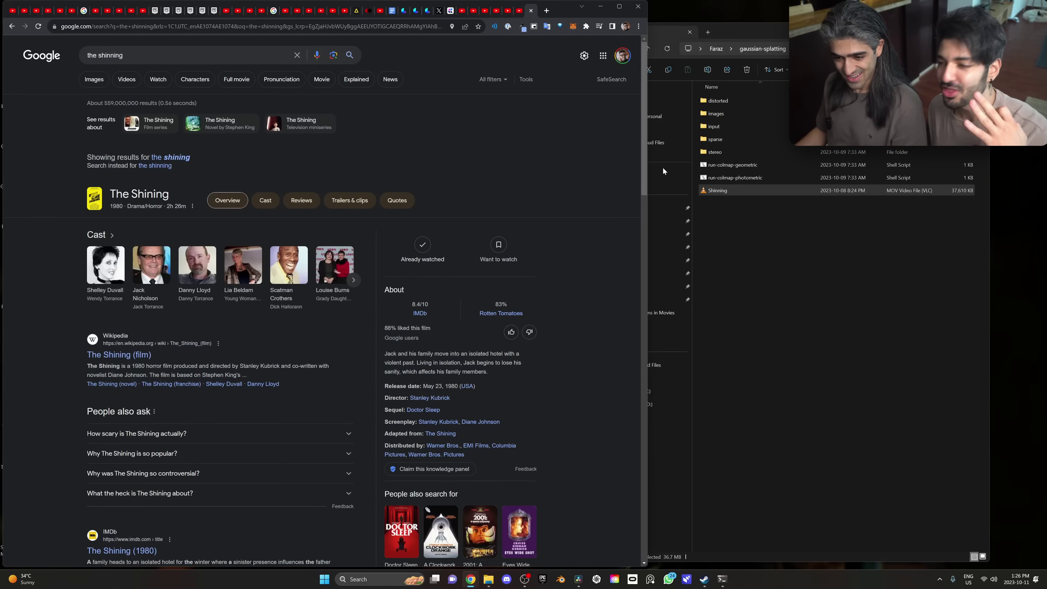
pyautogui.click(802, 246)
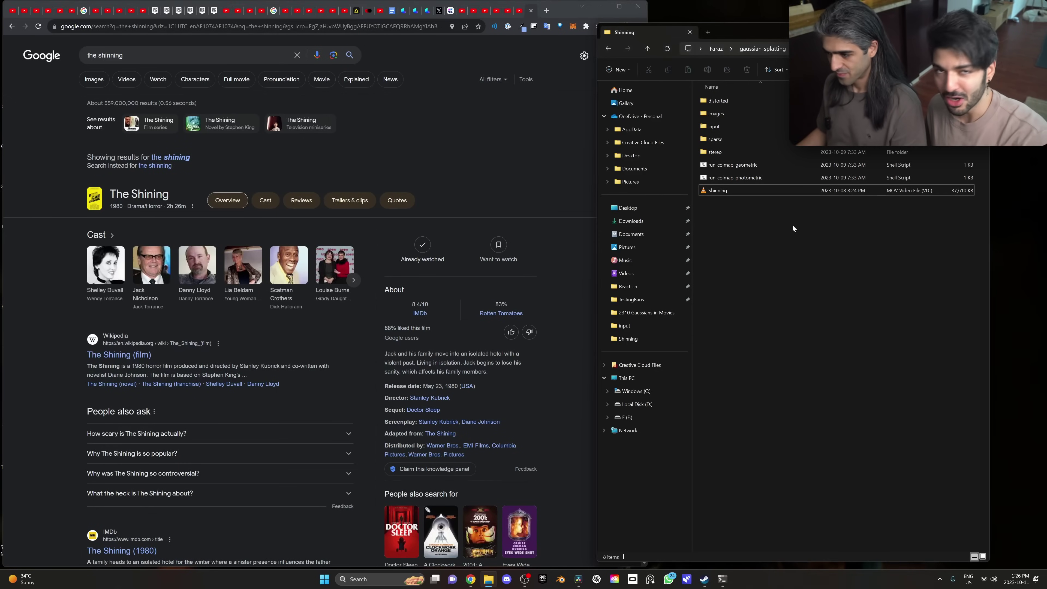
pyautogui.click(601, 7)
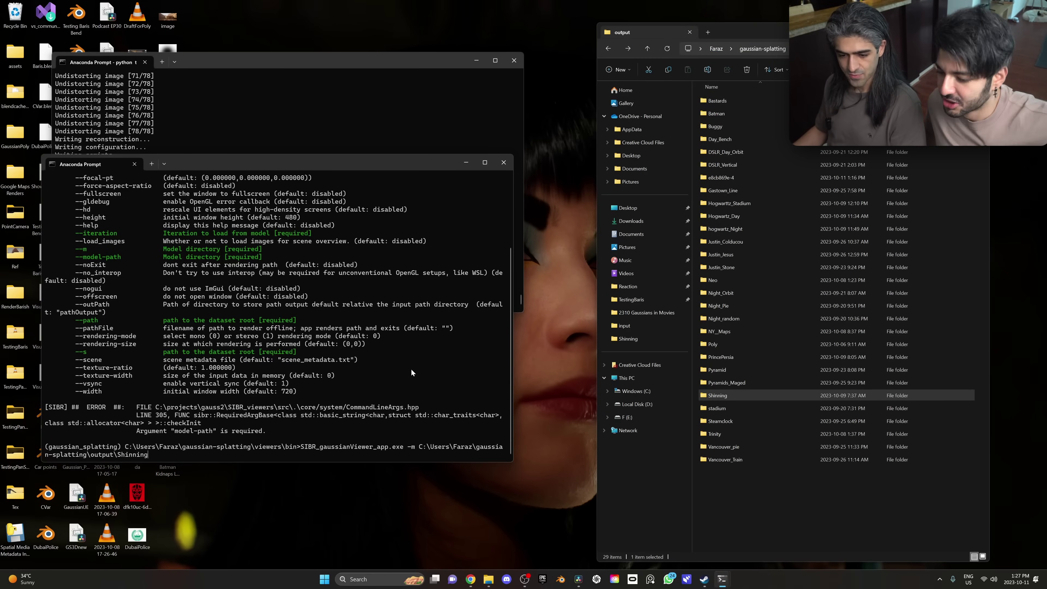
# Launch SIBR_gaussianViewer_app.exe with the output\Shinning model and enlarge its point view to fill most of the window
pyautogui.press('Return')
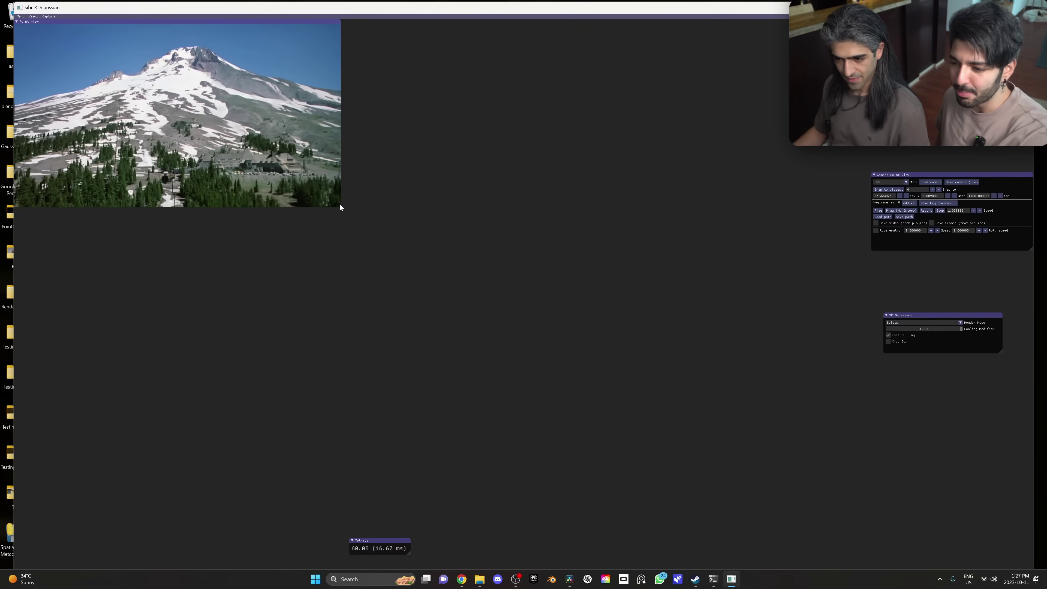
pyautogui.moveTo(340, 204); pyautogui.dragTo(840, 501)
# Raise the camera movement speed by three increments
pyautogui.click(936, 230)
pyautogui.click(937, 231)
pyautogui.click(937, 231)
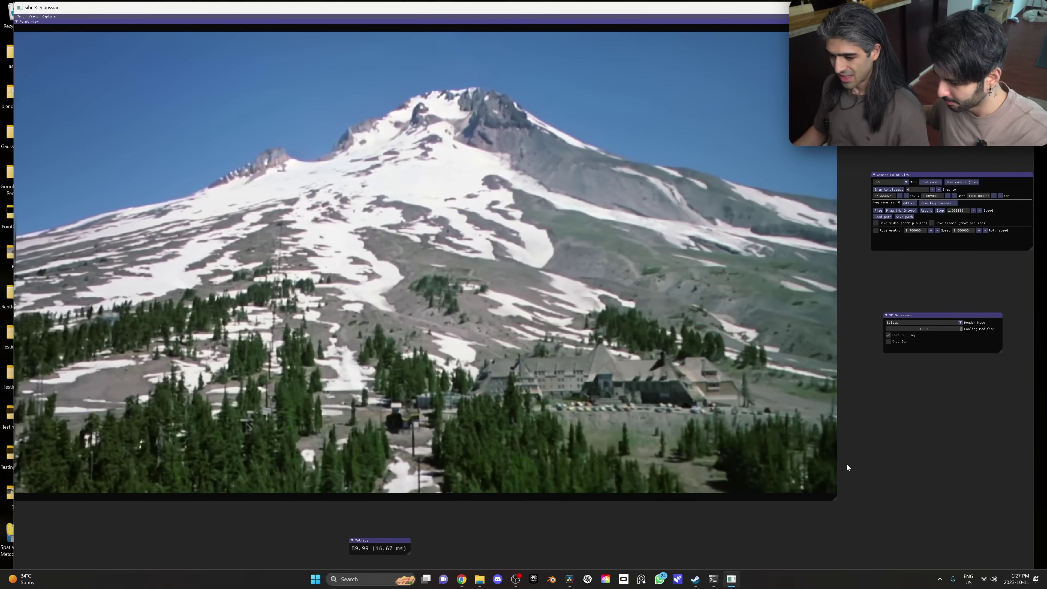
# Fly from the mountain overview towards the hotel to examine how the splat scene holds up from new viewpoints
pyautogui.press('d')
pyautogui.press('j')
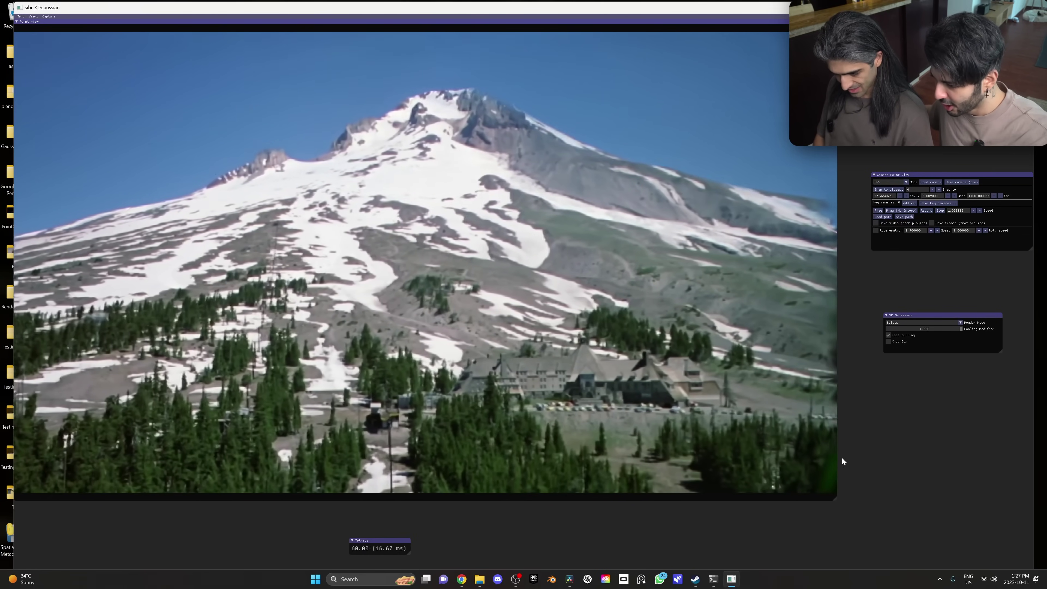
pyautogui.press('j')
pyautogui.press('d')
pyautogui.press('w')
pyautogui.press('k')
pyautogui.press('w')
pyautogui.press('o')
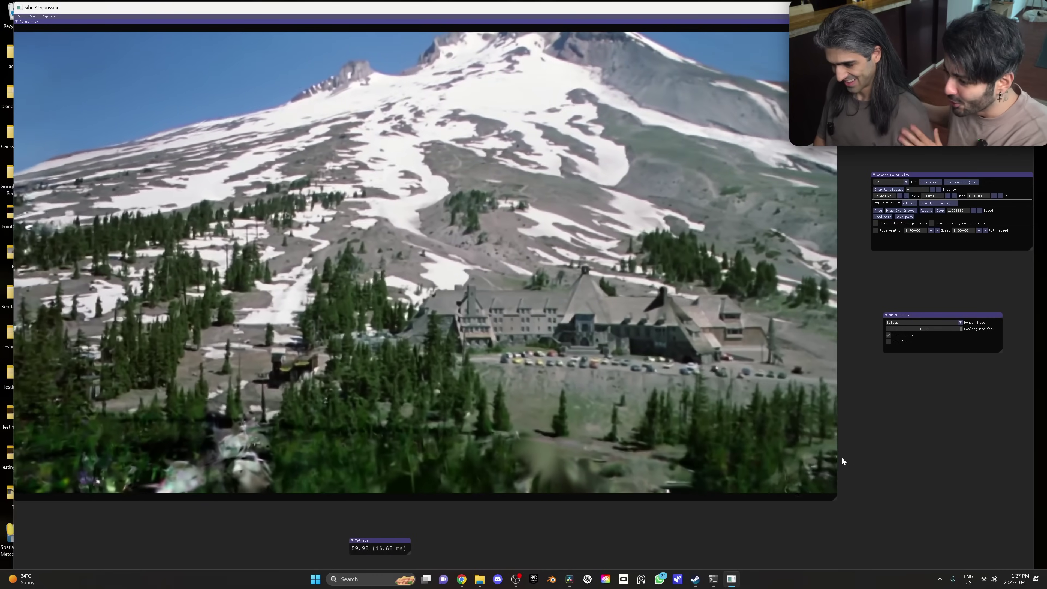
pyautogui.press('j')
pyautogui.press('d')
pyautogui.press('w')
pyautogui.press('a')
pyautogui.press('s')
pyautogui.press('i')
pyautogui.press('l')
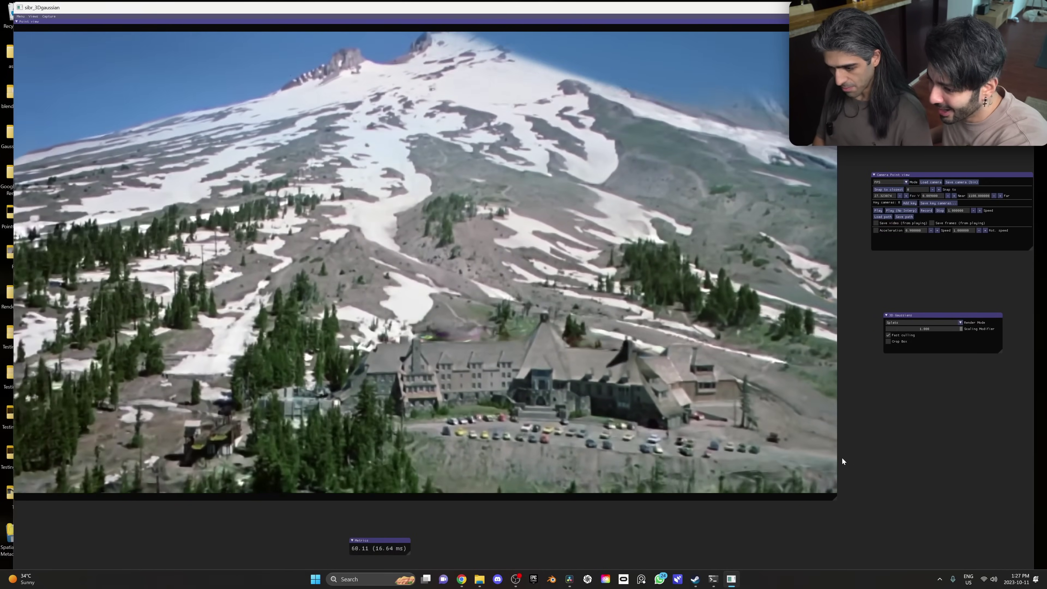
pyautogui.press('k')
pyautogui.press('k')
pyautogui.press('i')
pyautogui.press('w')
pyautogui.press('j')
pyautogui.press('d')
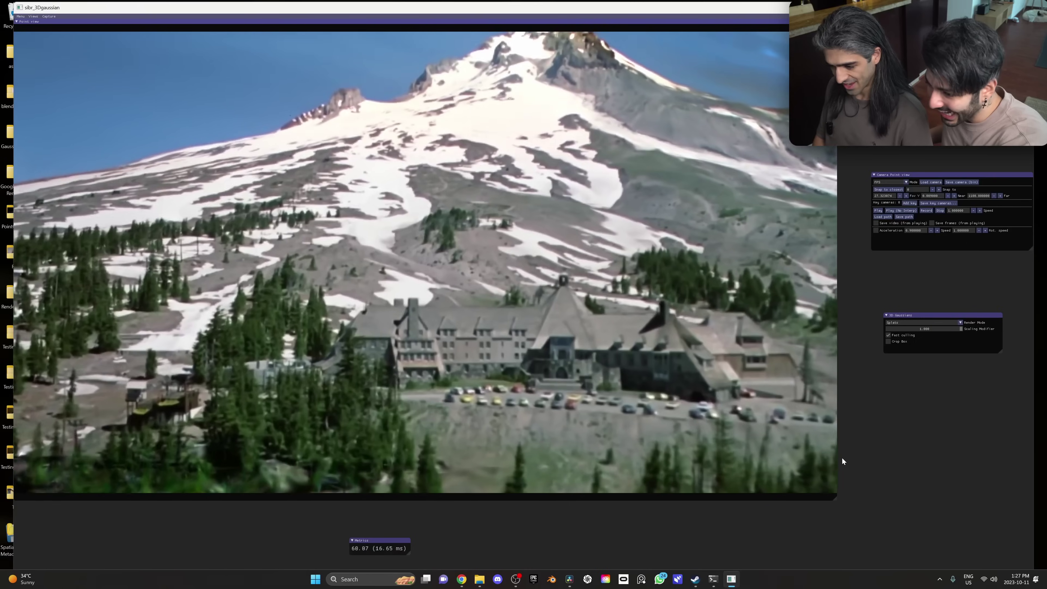
pyautogui.press('w')
pyautogui.press('j')
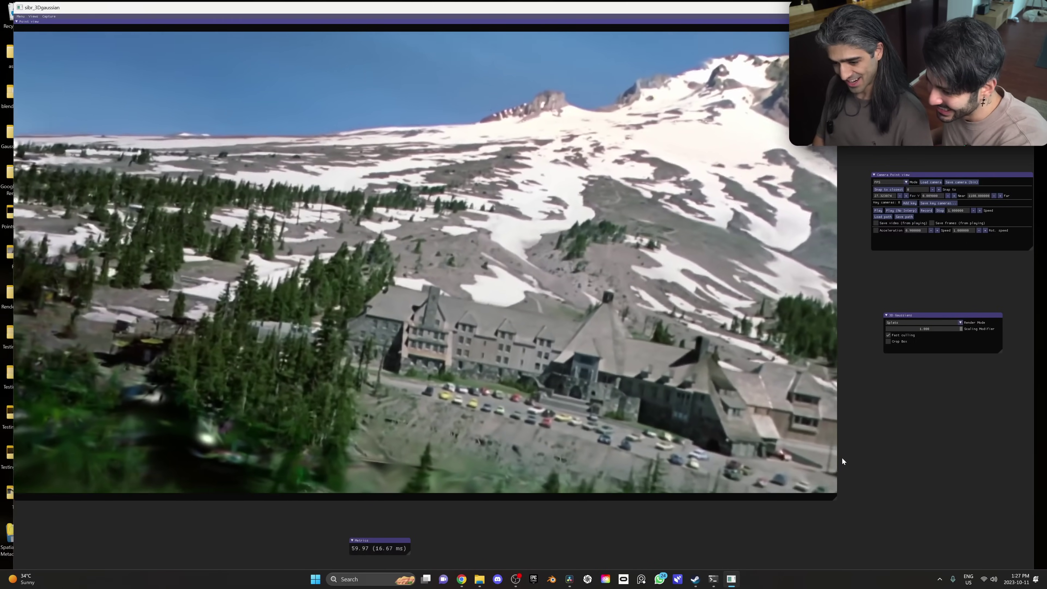
# Examine the hotel facade and parking lot up close from tilted, level and sideways camera positions
pyautogui.press('o')
pyautogui.press('w')
pyautogui.press('k')
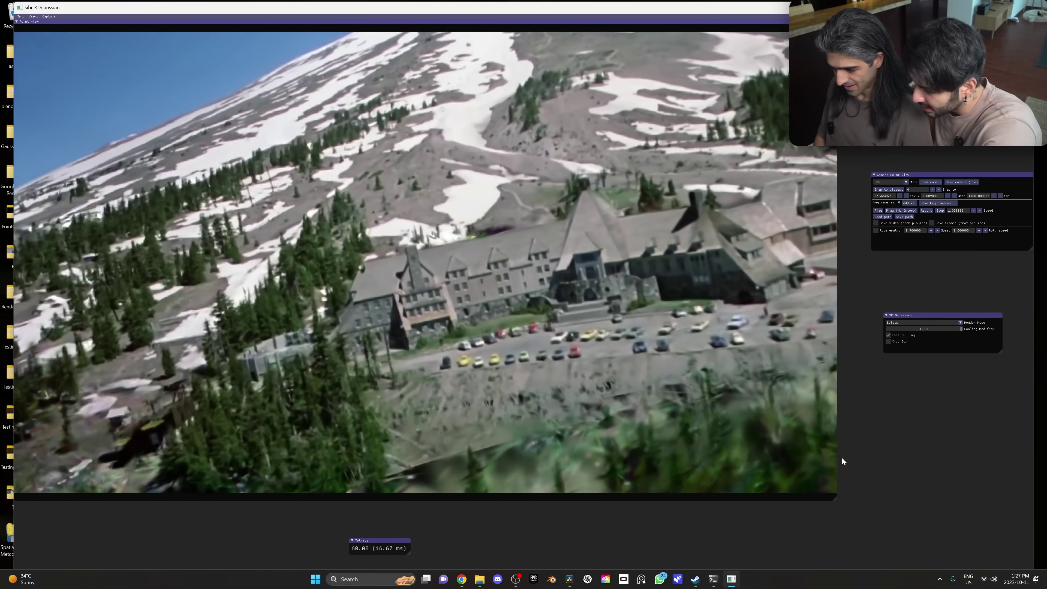
pyautogui.press('l')
pyautogui.press('i')
pyautogui.press('j')
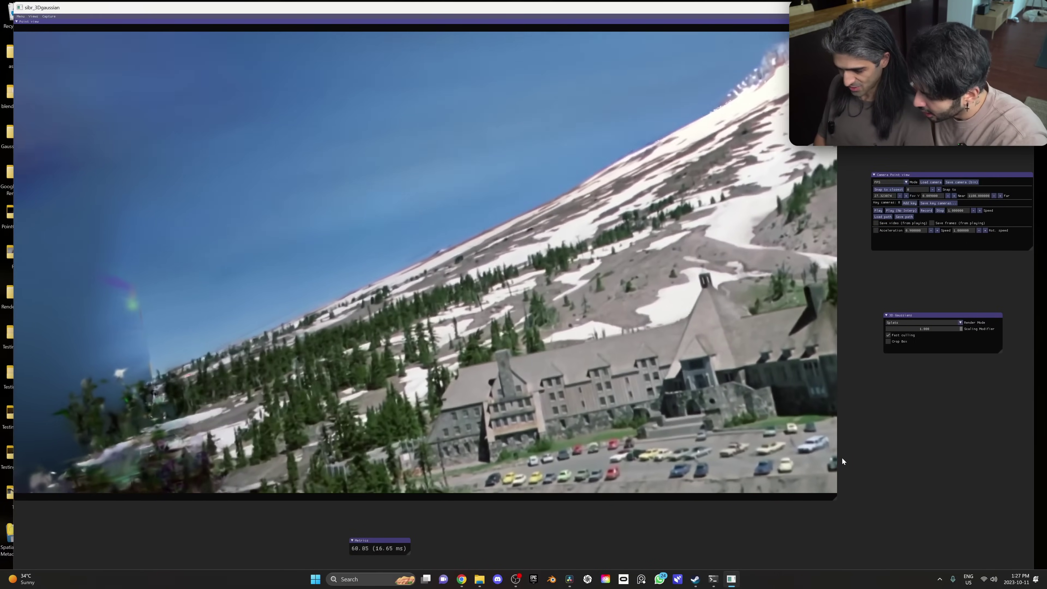
pyautogui.press('p')
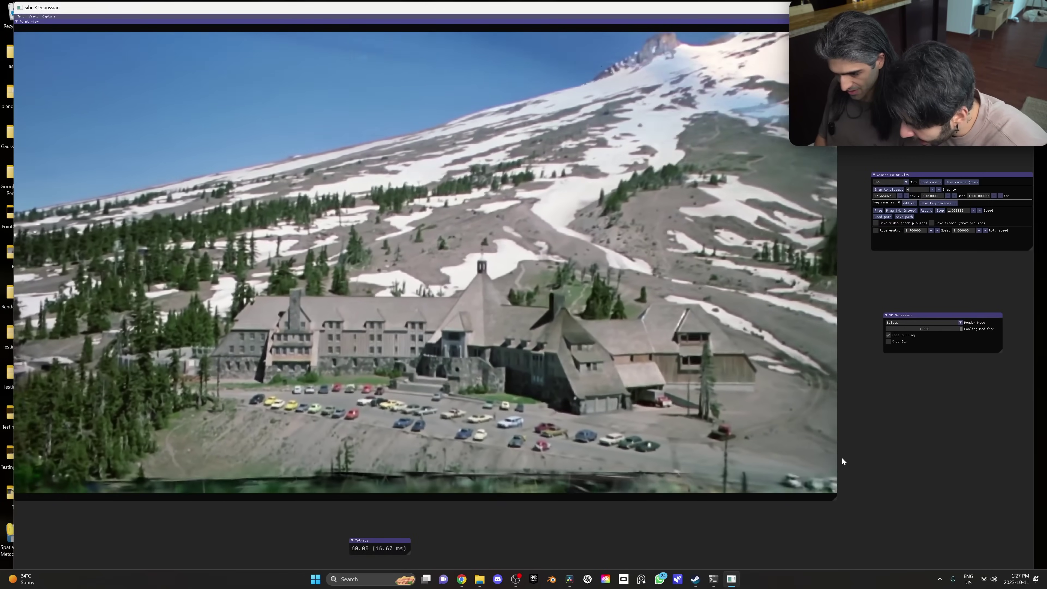
pyautogui.press('k')
pyautogui.press('w')
pyautogui.press('i')
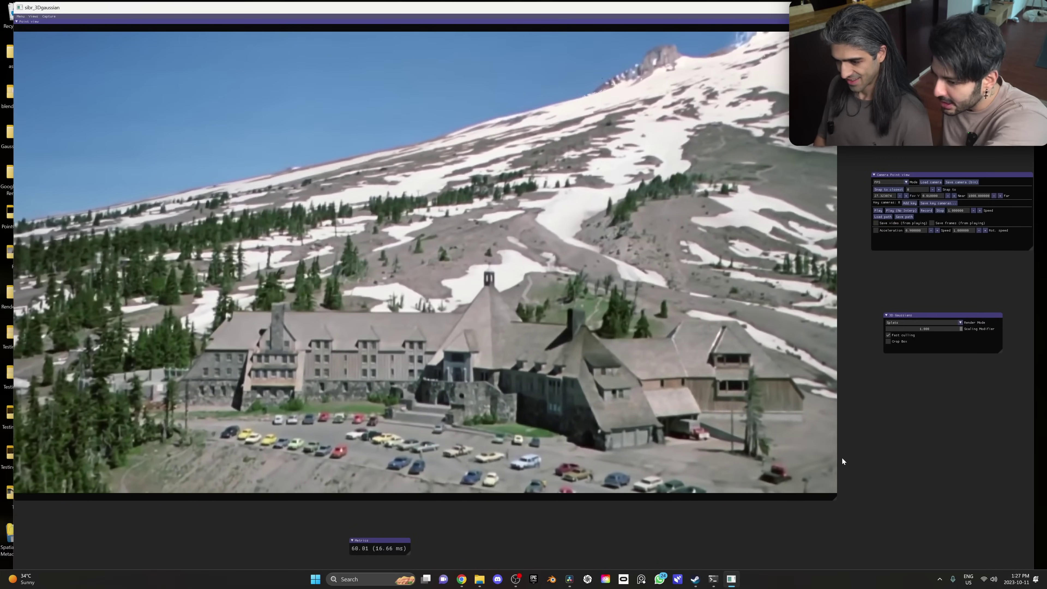
pyautogui.press('a')
pyautogui.press('l')
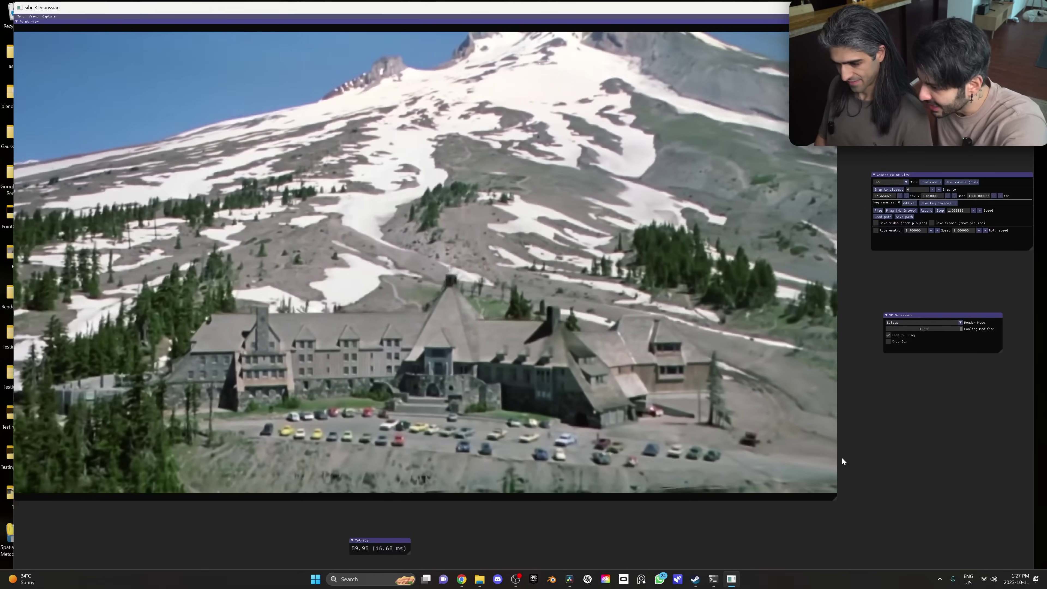
pyautogui.press('a')
pyautogui.press('l')
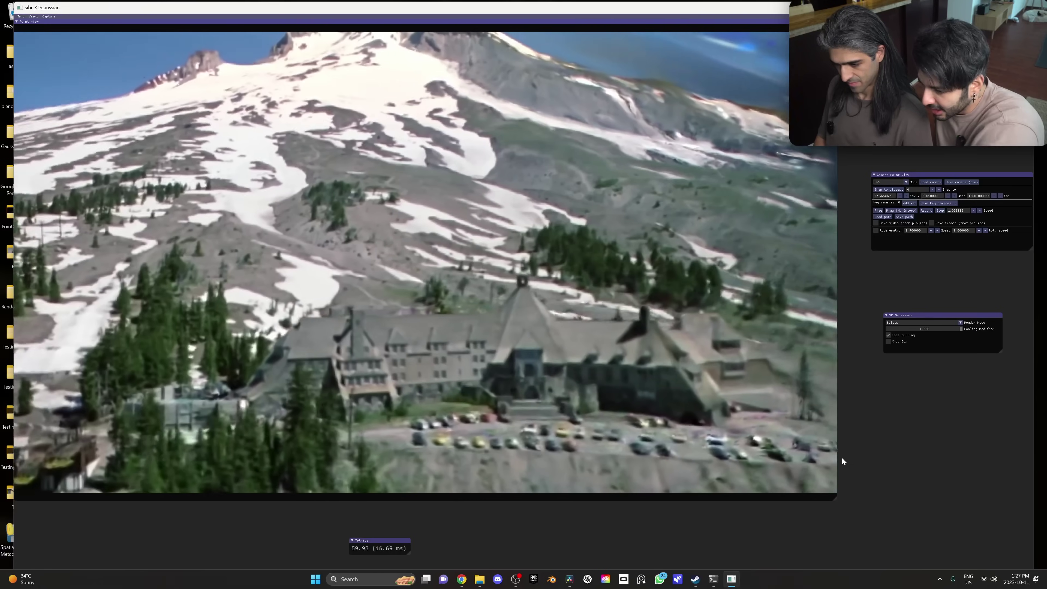
pyautogui.press('j')
pyautogui.press('d')
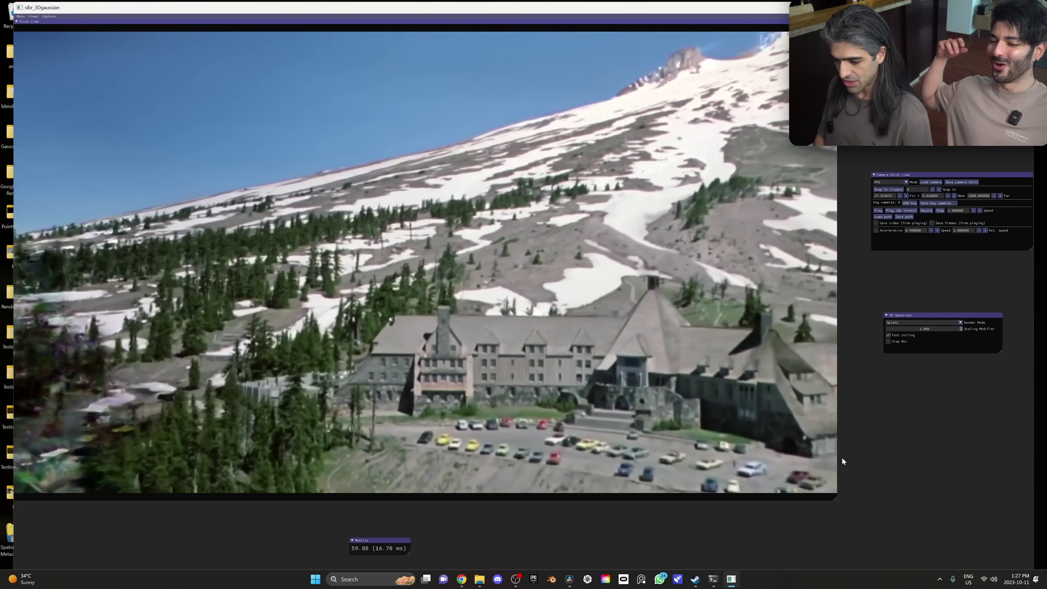
pyautogui.press('l')
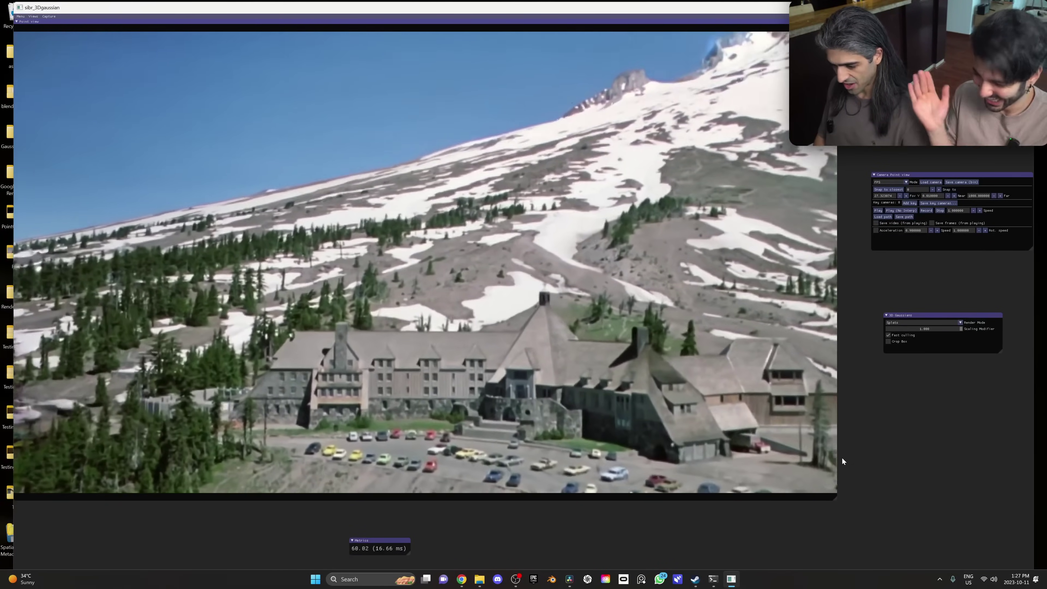
pyautogui.press('k')
pyautogui.press('w')
pyautogui.press('i')
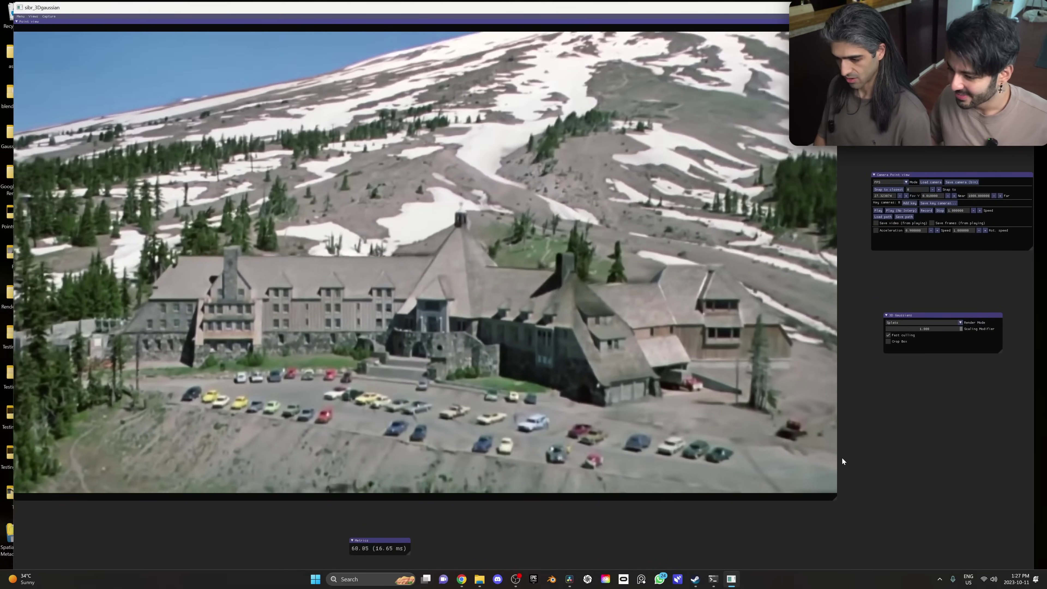
# Move the camera vertically in front of the hotel to examine the ground below and the area behind the roof
pyautogui.press('a')
pyautogui.press('q')
pyautogui.press('i')
pyautogui.press('d')
pyautogui.press('a')
pyautogui.press('k')
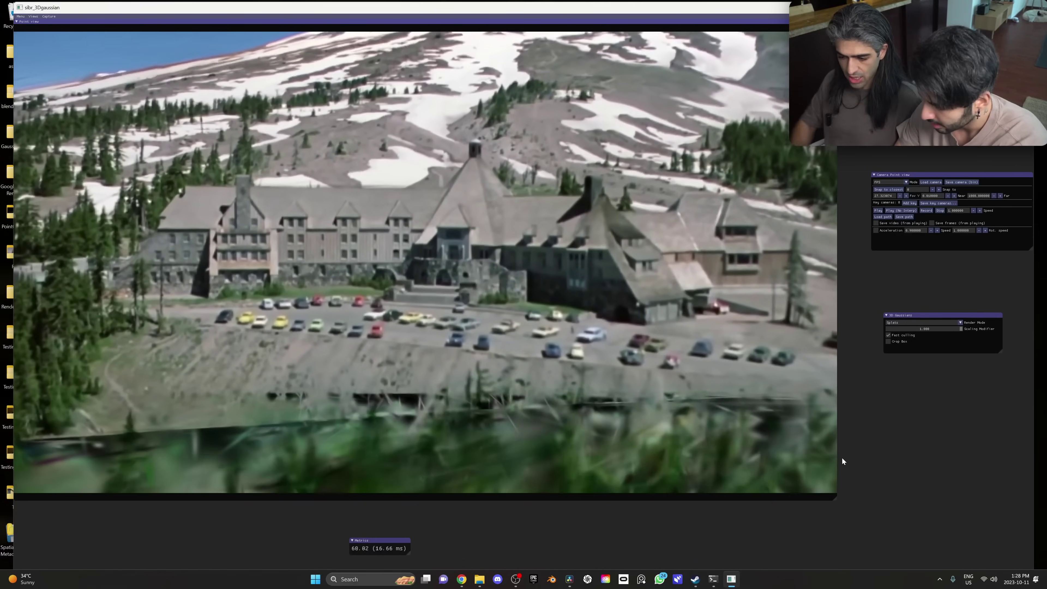
pyautogui.press('i')
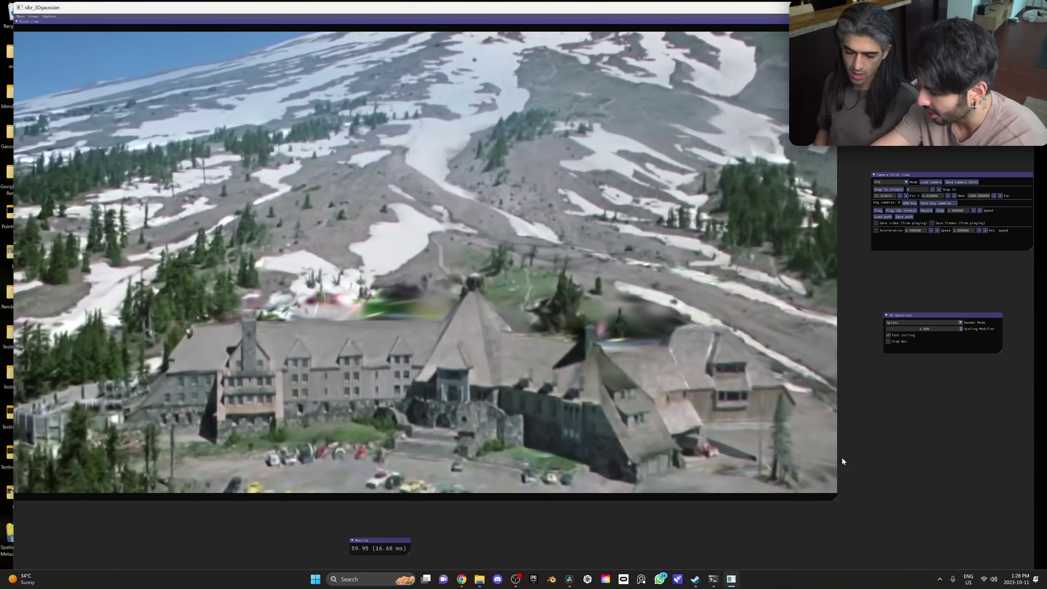
pyautogui.press('e')
pyautogui.press('q')
pyautogui.press('w')
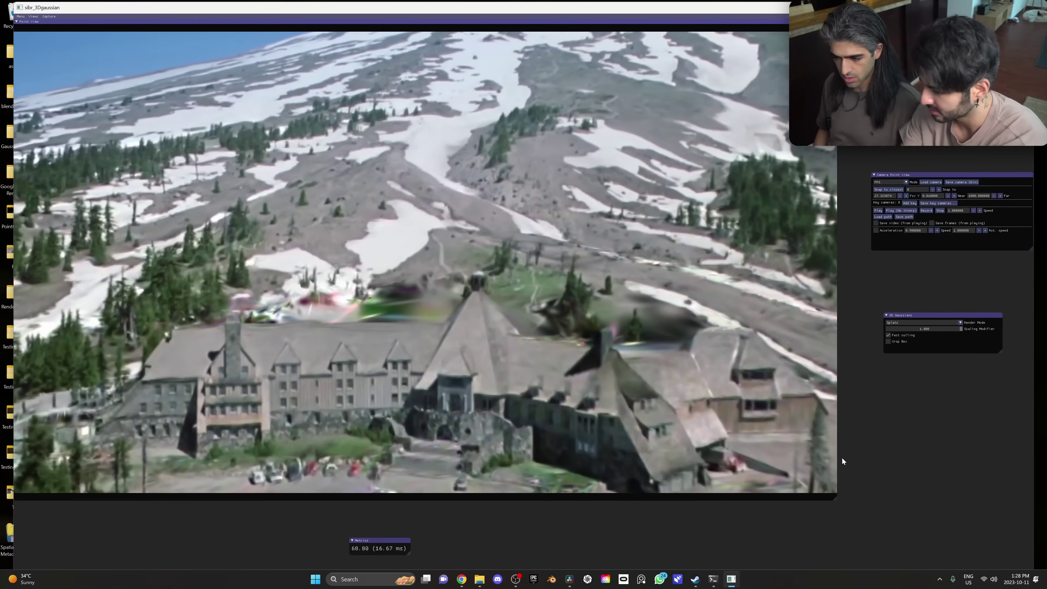
pyautogui.press('k')
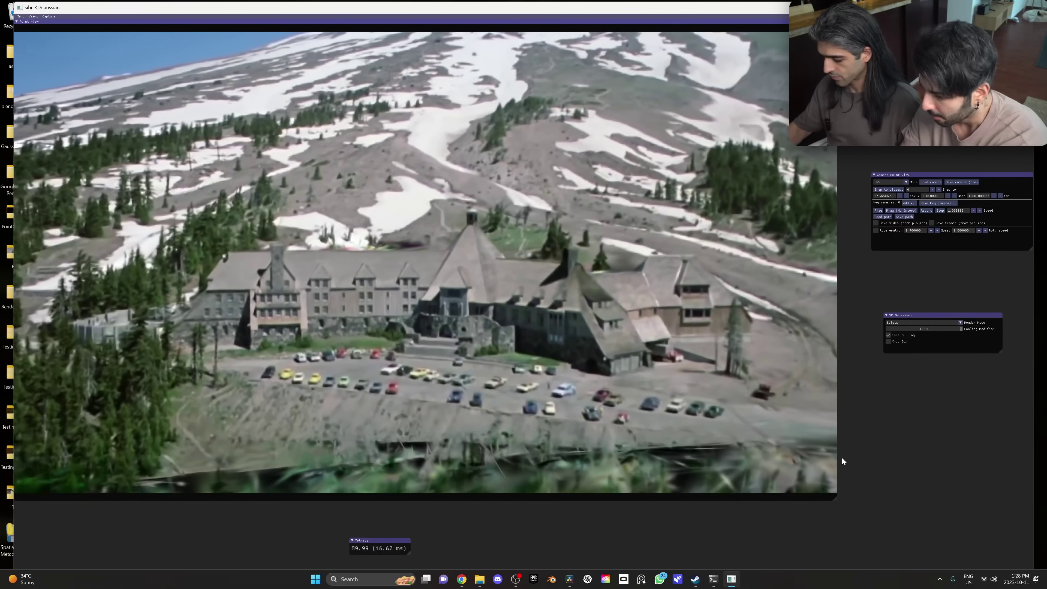
# Pull back and circle around the hotel to examine the surrounding trees, slope and building wing at different distances
pyautogui.press('s')
pyautogui.press('a')
pyautogui.press('l')
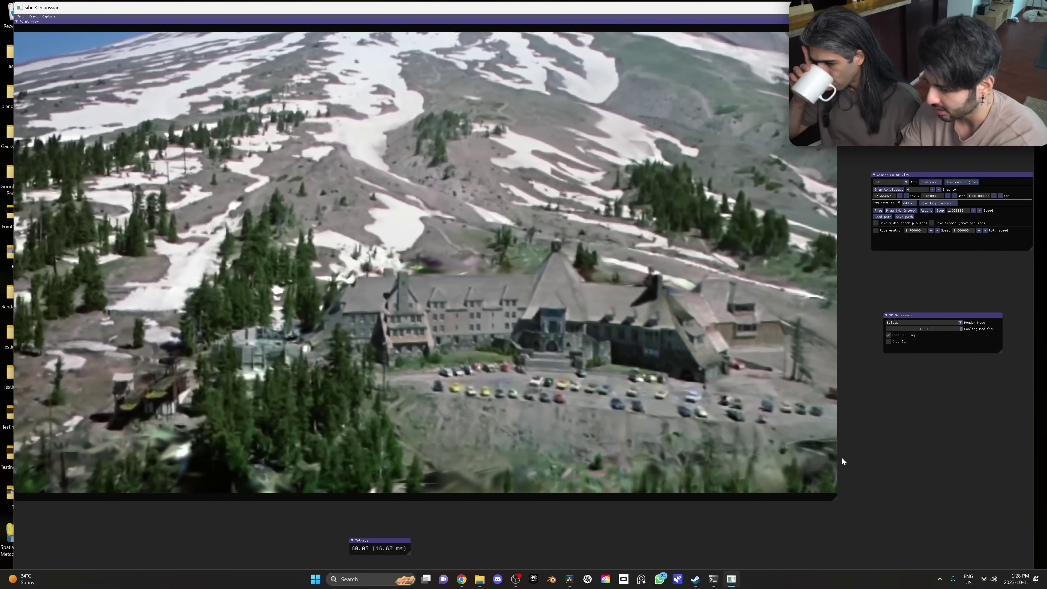
pyautogui.press('j')
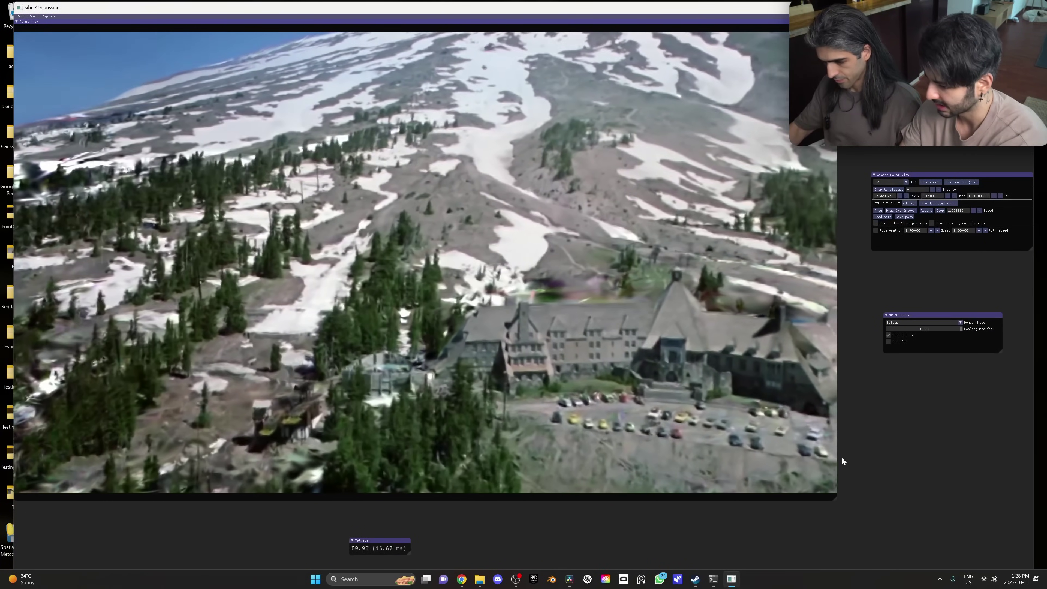
pyautogui.press('d')
pyautogui.press('j')
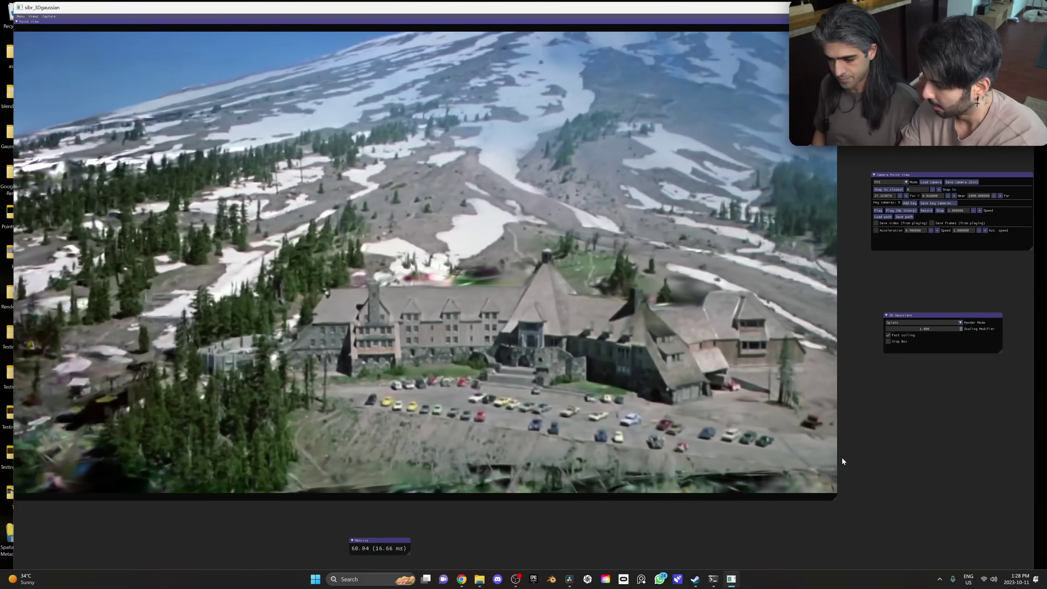
pyautogui.press('i')
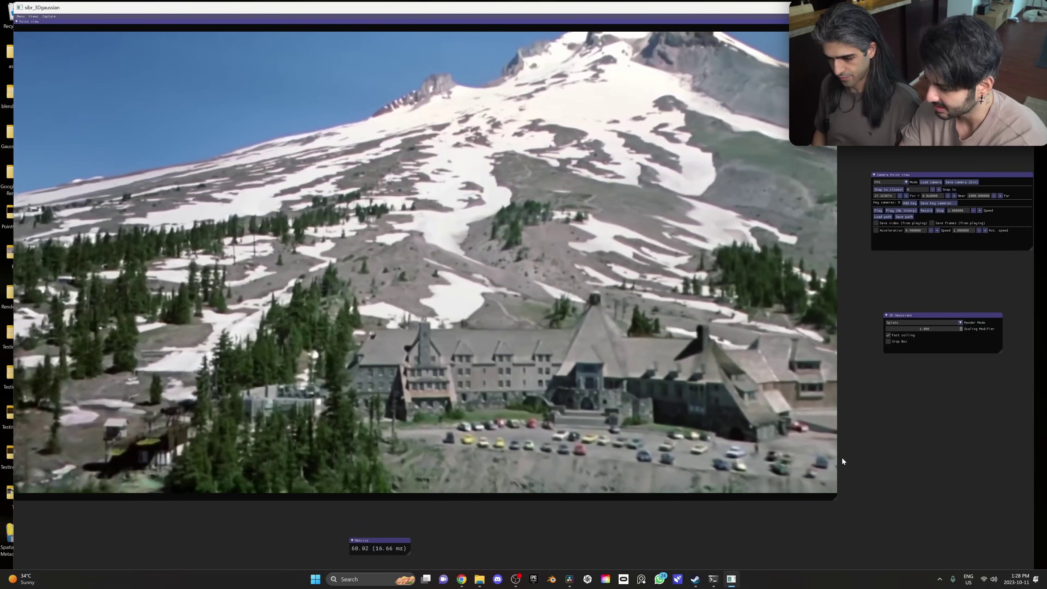
pyautogui.press('w')
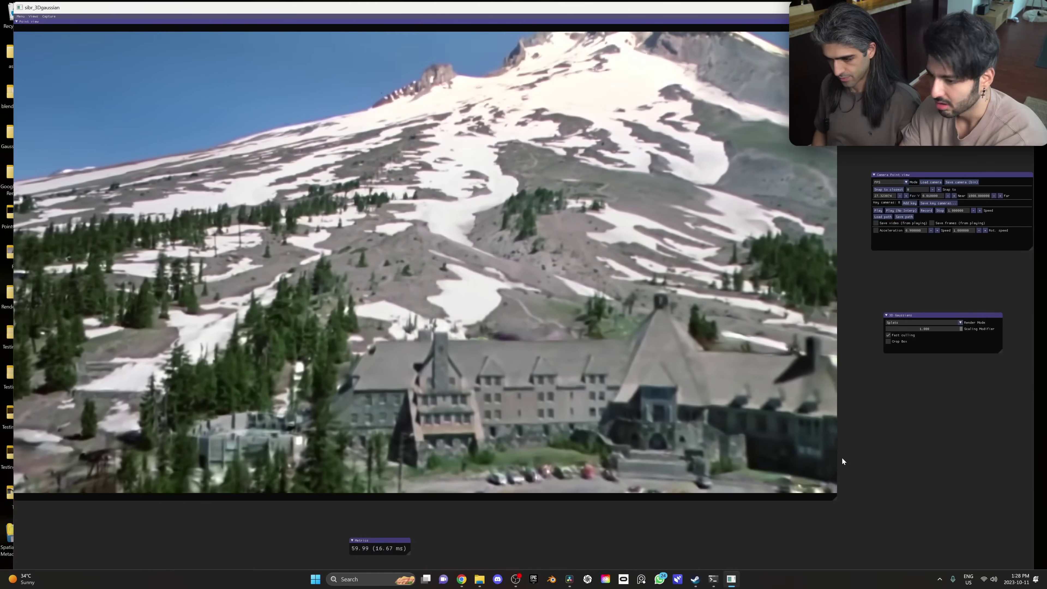
pyautogui.press('w')
pyautogui.press('s')
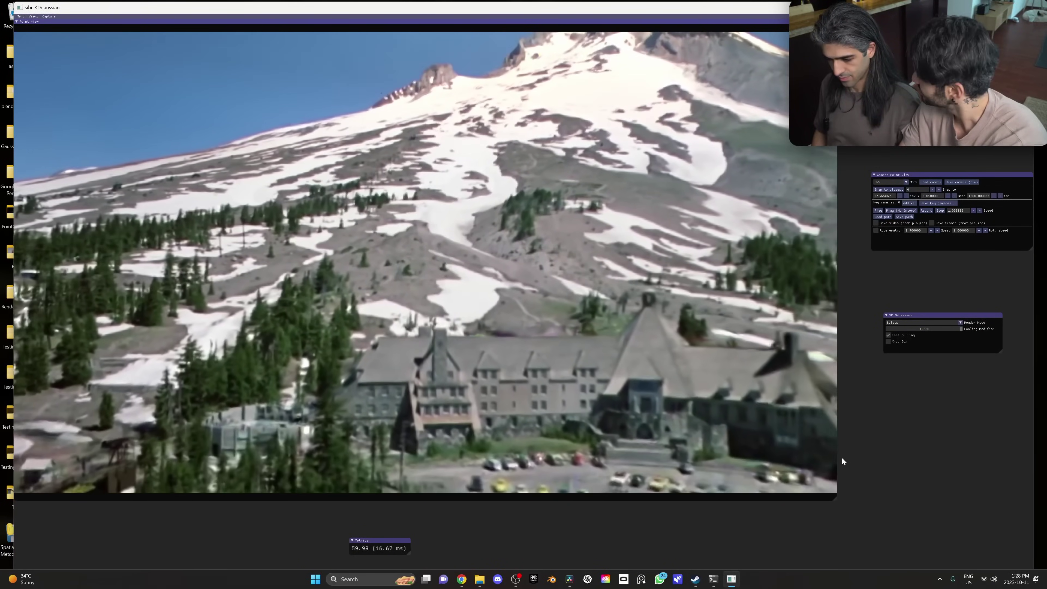
pyautogui.press('s')
pyautogui.press('d')
pyautogui.press('j')
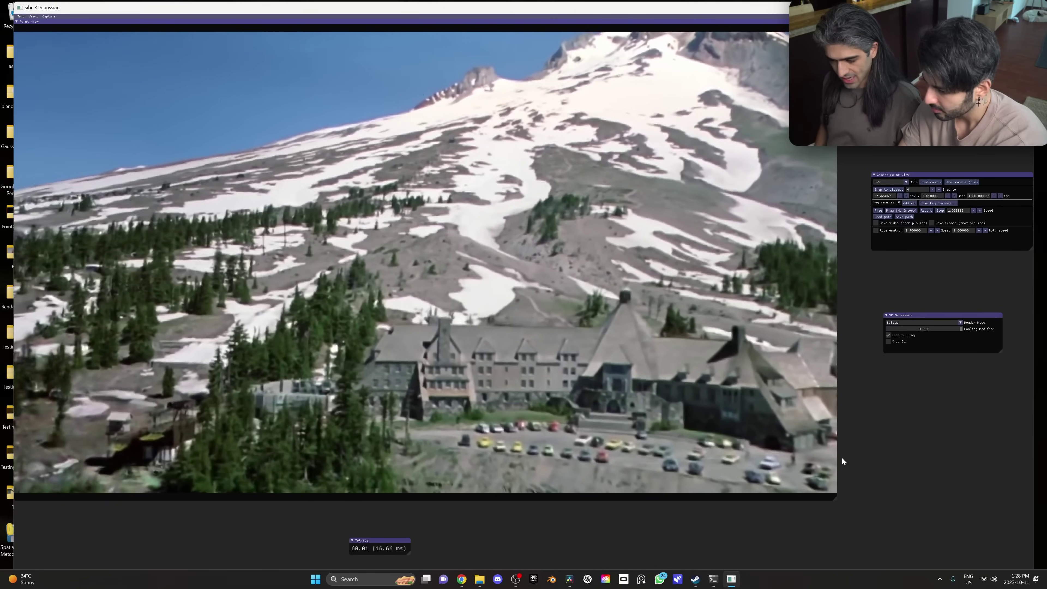
pyautogui.press('d')
pyautogui.press('u')
pyautogui.press('o')
pyautogui.press('a')
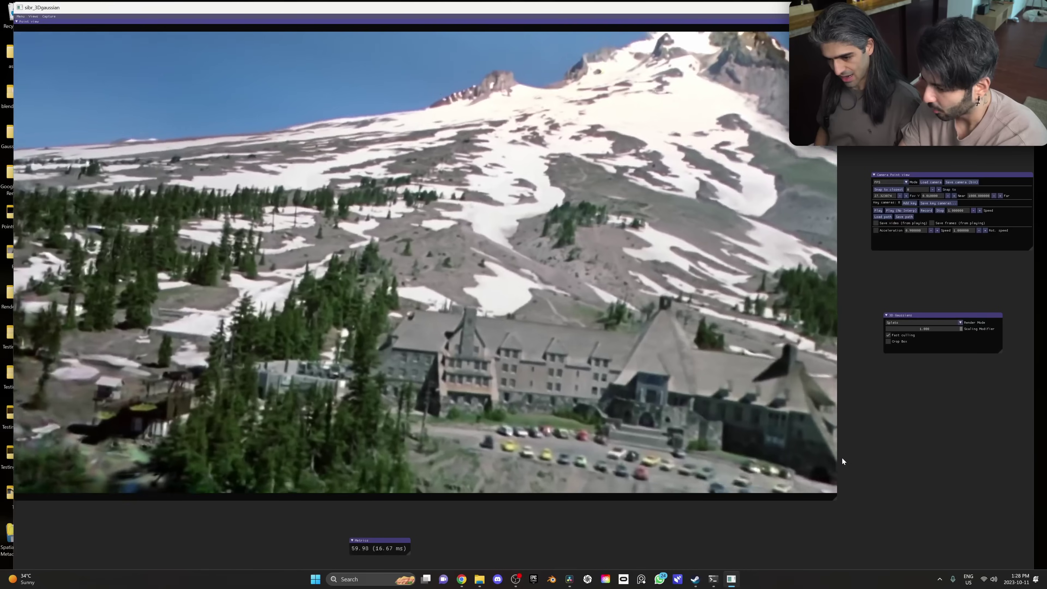
pyautogui.press('o')
pyautogui.press('s')
pyautogui.press('d')
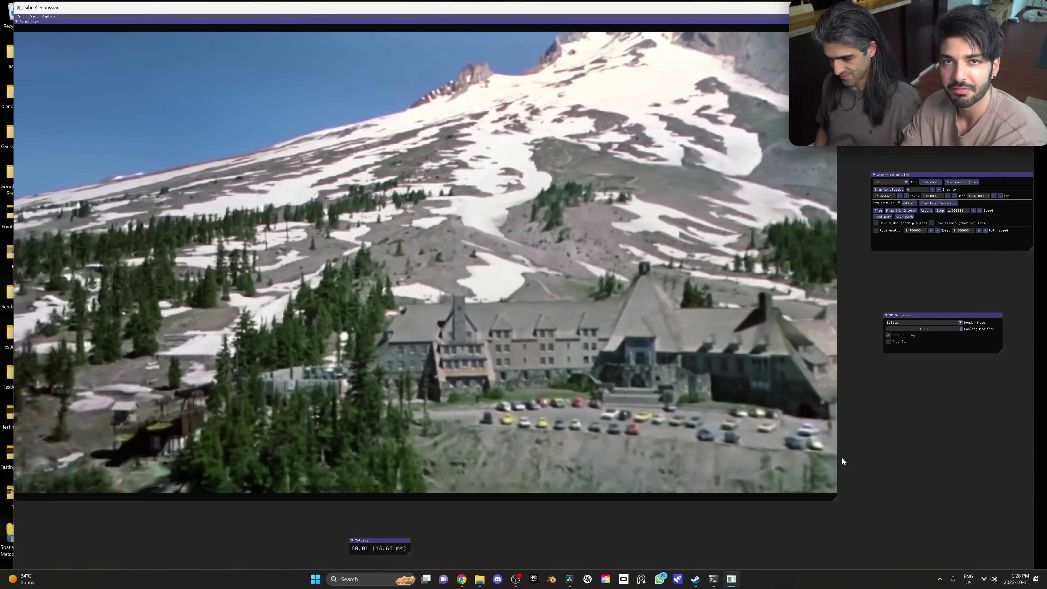
# Vary the splat scaling modifier while backing away to examine how the Gaussians make up the hotel and mountain
pyautogui.press('s')
pyautogui.press('u')
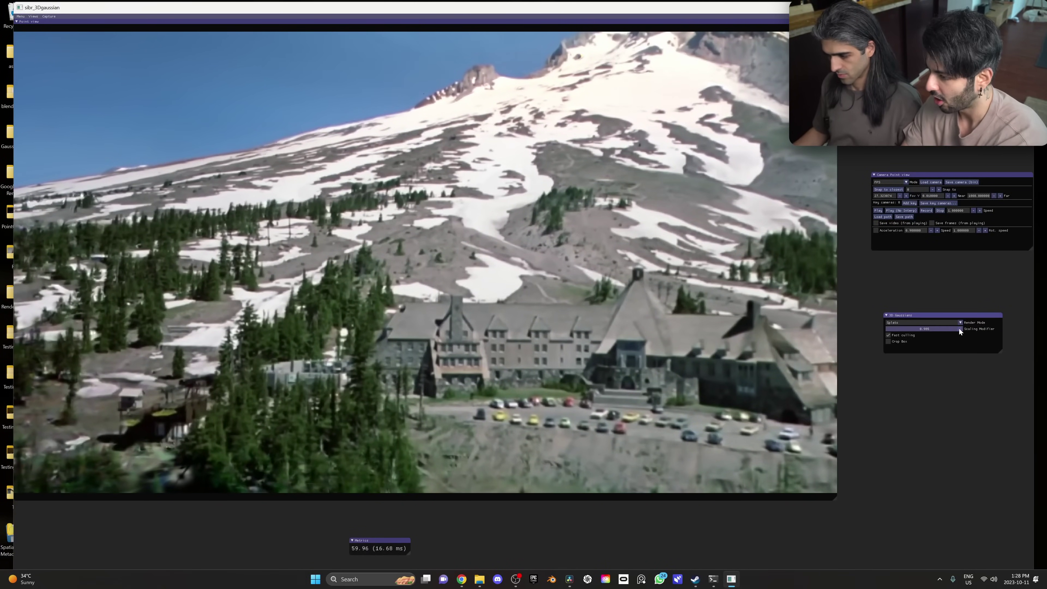
pyautogui.moveTo(956, 328); pyautogui.dragTo(1025, 330)
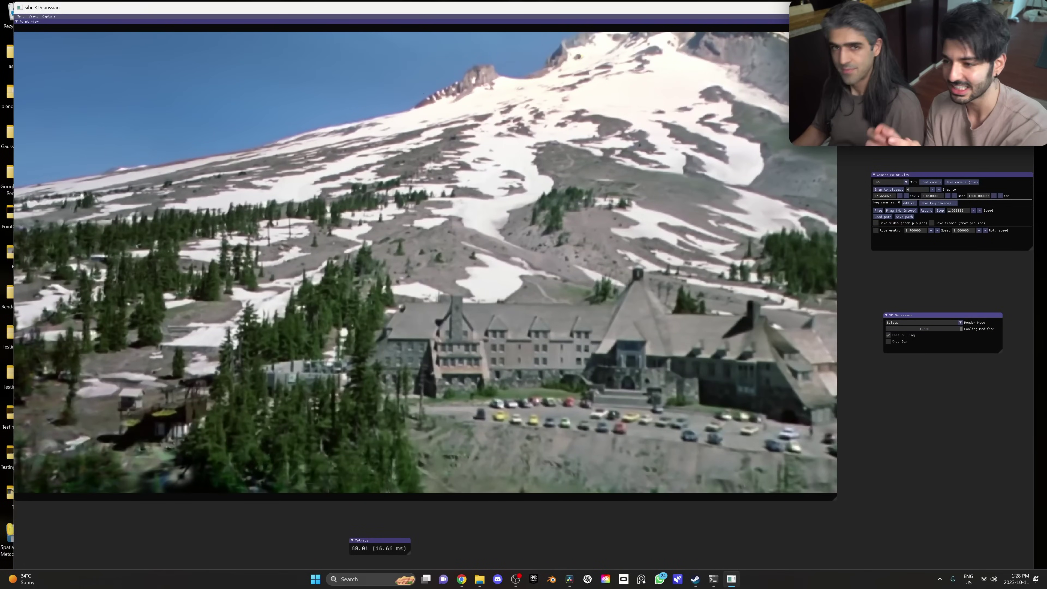
pyautogui.press('d')
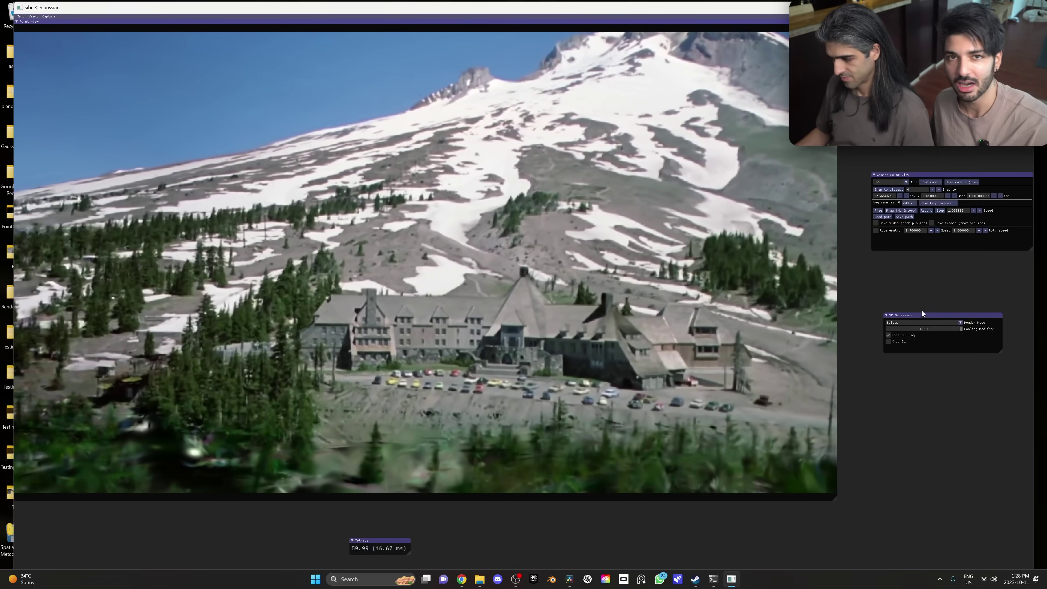
pyautogui.moveTo(890, 329)
pyautogui.mouseDown()
pyautogui.moveTo(904, 330)
pyautogui.moveTo(876, 330)
pyautogui.mouseUp()
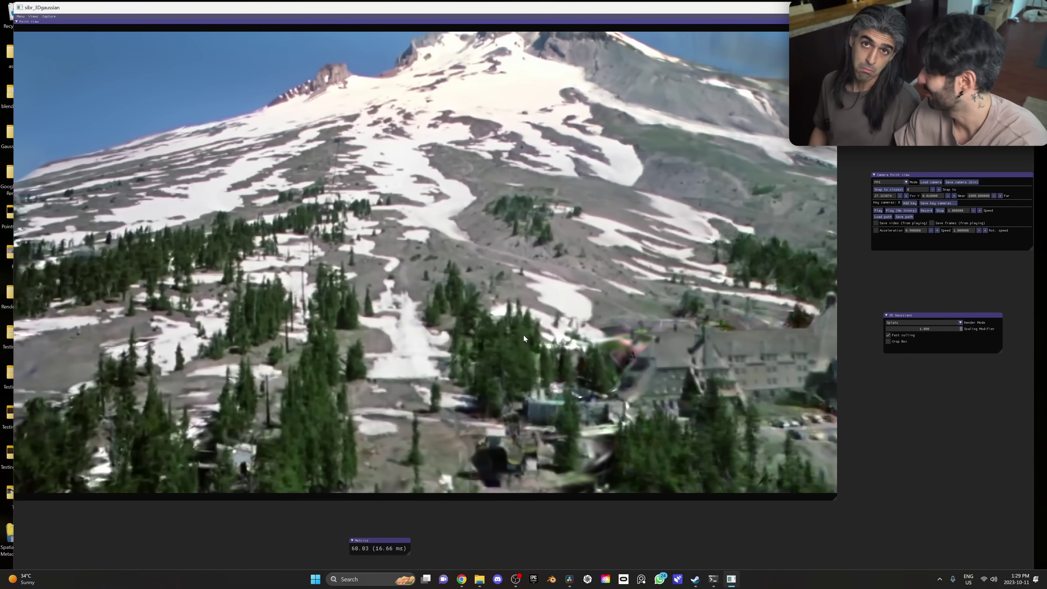
# Fly from the wooded slope across the hotel front to examine the foreground terrain, facade and outer edge of the reconstruction
pyautogui.press('d')
pyautogui.press('k')
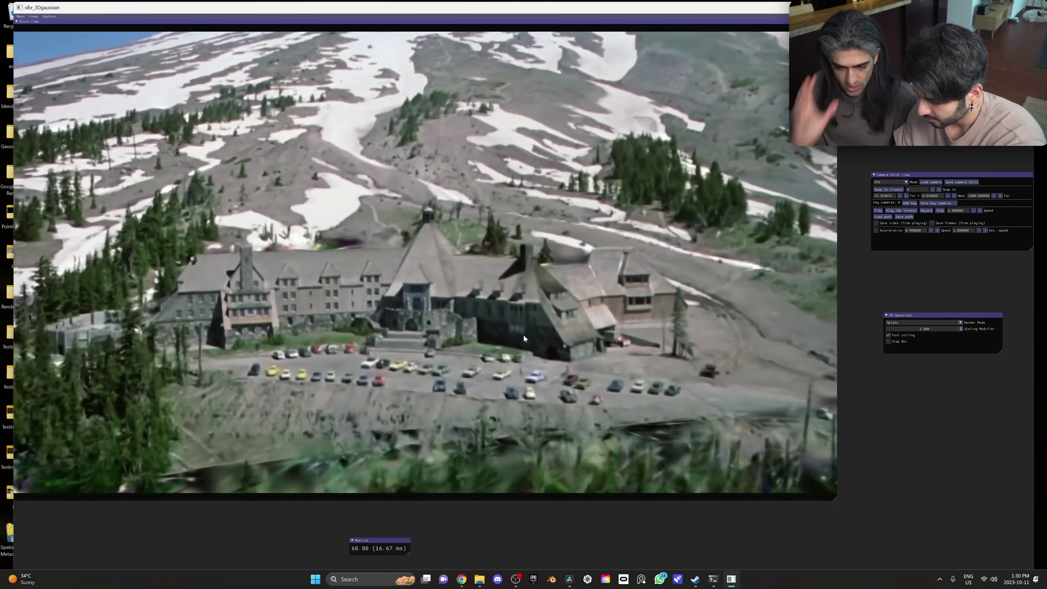
pyautogui.press('w')
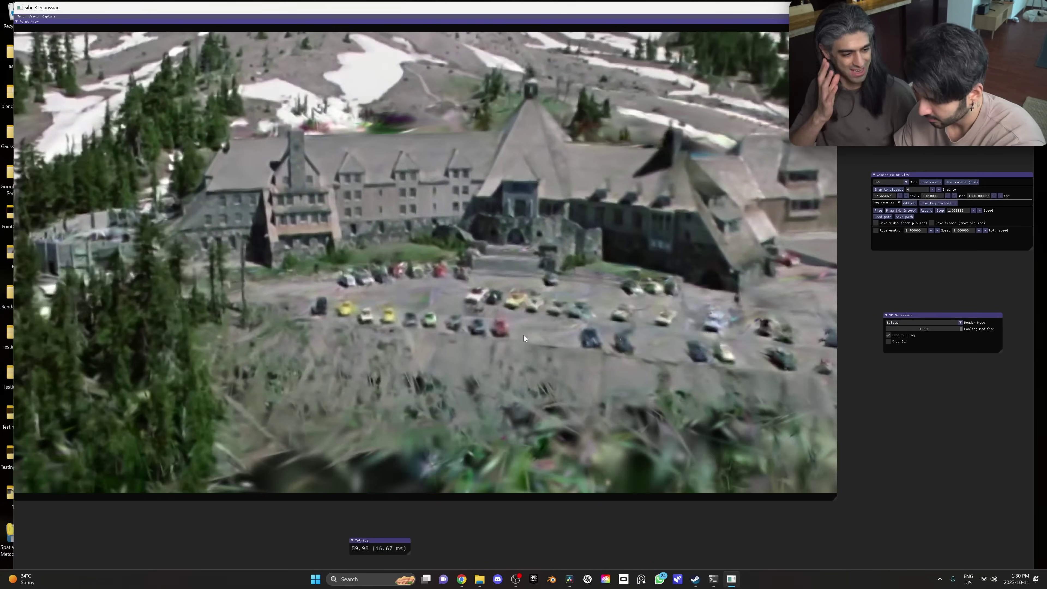
pyautogui.press('q')
pyautogui.press('a')
pyautogui.press('i')
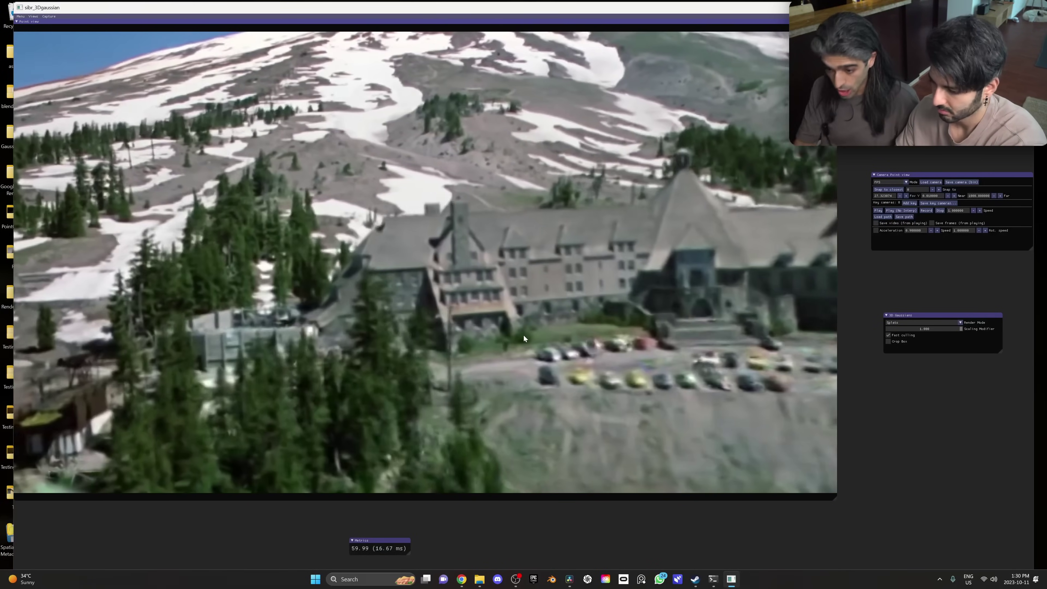
pyautogui.press('a')
pyautogui.press('l')
pyautogui.press('j')
pyautogui.press('j')
pyautogui.press('d')
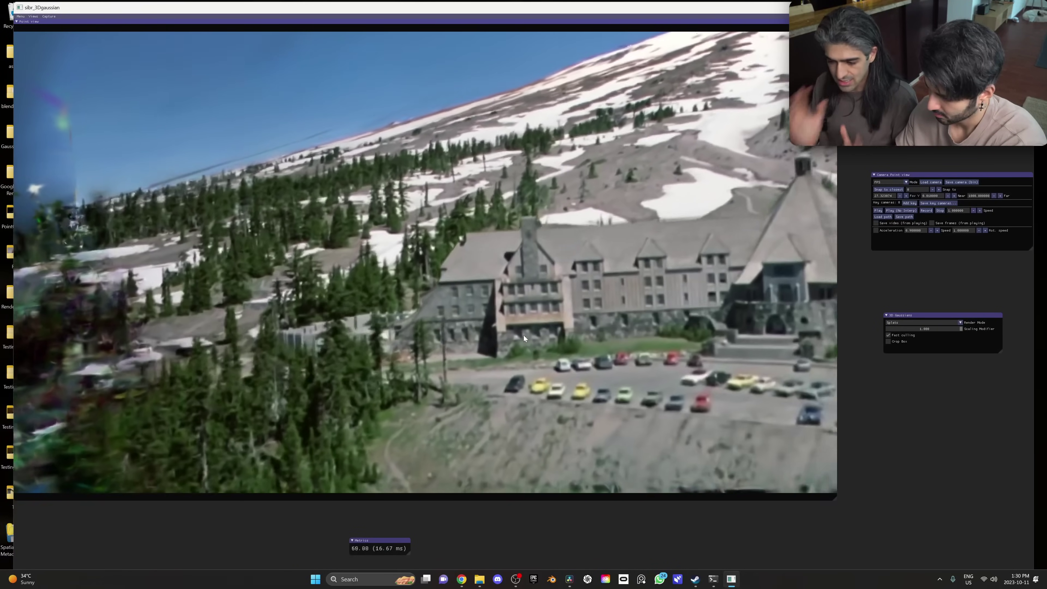
# Fly in on the hotel entrance and parked cars, moving and rolling the camera to examine the splat detail up close
pyautogui.press('w')
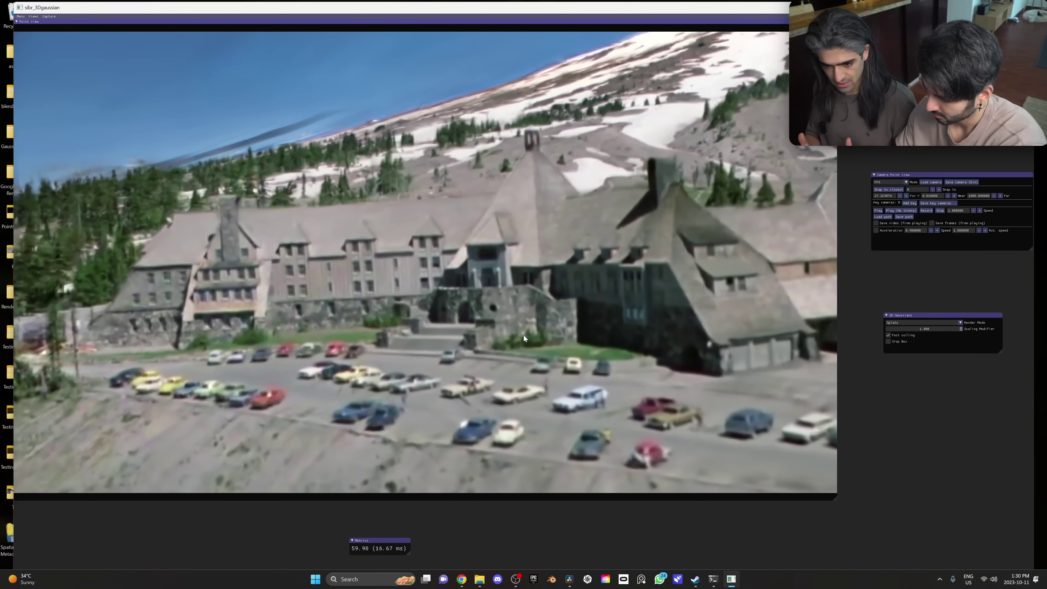
pyautogui.press('w')
pyautogui.press('k')
pyautogui.press('a')
pyautogui.press('e')
pyautogui.press('s')
pyautogui.press('e')
pyautogui.press('l')
pyautogui.press('q')
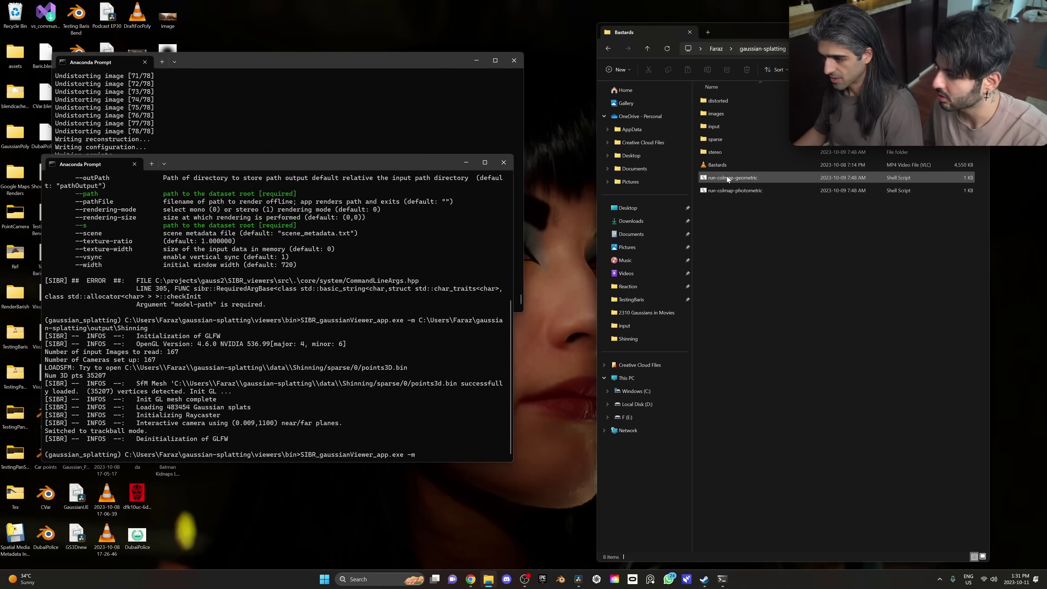
# Play the Bastards source video from the dataset folder
pyautogui.doubleClick(716, 165)
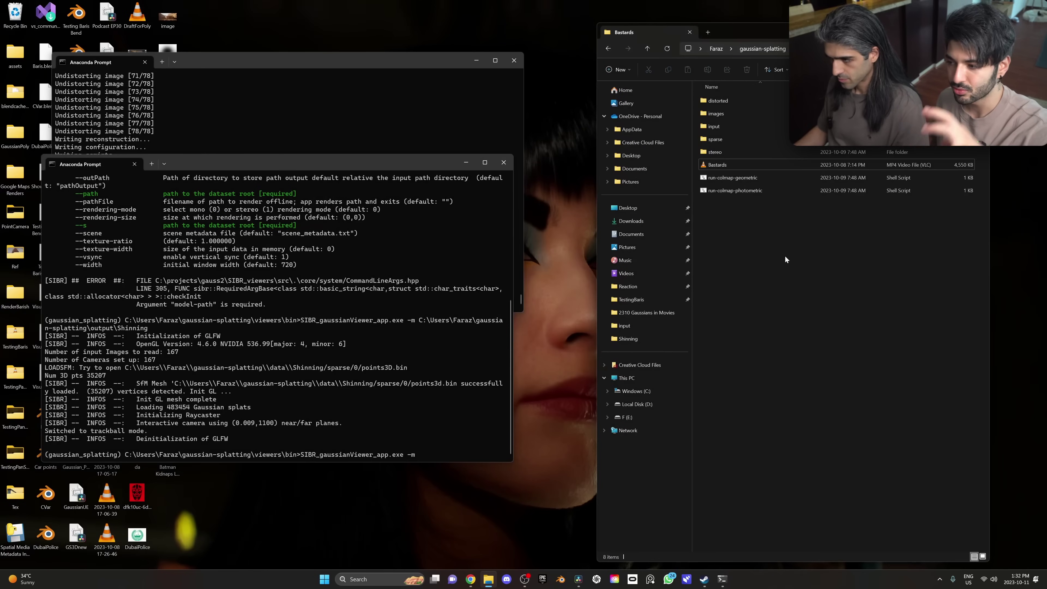
# Launch SIBR_gaussianViewer_app.exe from the Anaconda Prompt with the Bastards folder in gaussian-splatting\output as its model path
pyautogui.click(772, 47)
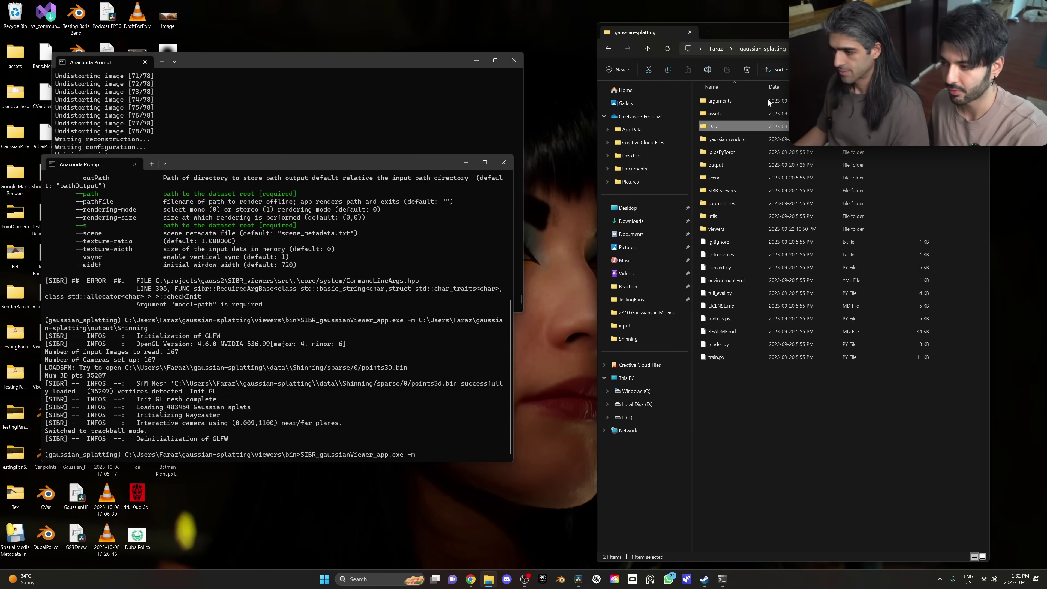
pyautogui.doubleClick(741, 162)
pyautogui.click(735, 101)
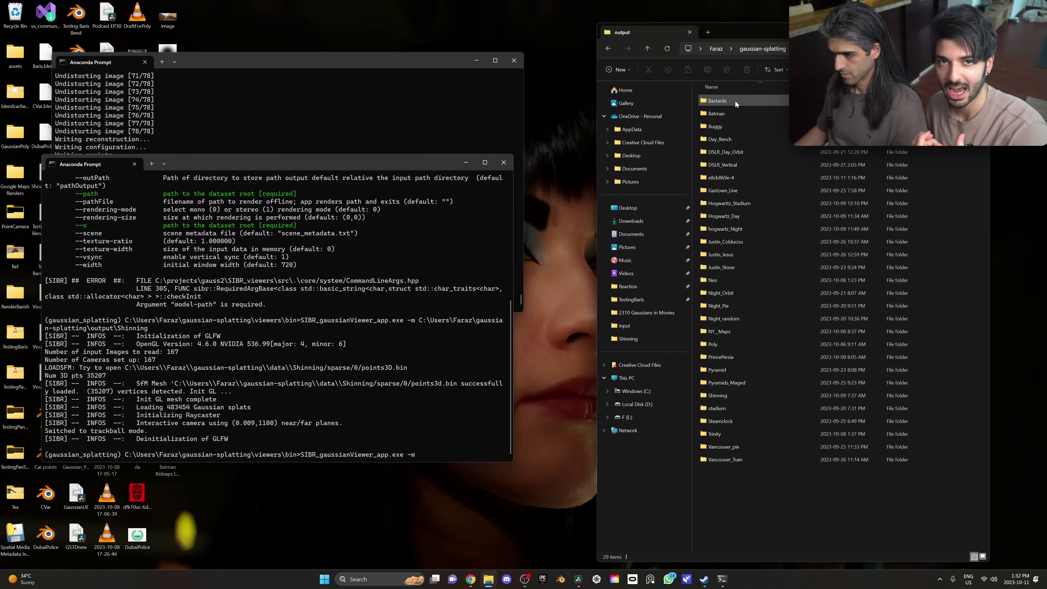
pyautogui.click(713, 101)
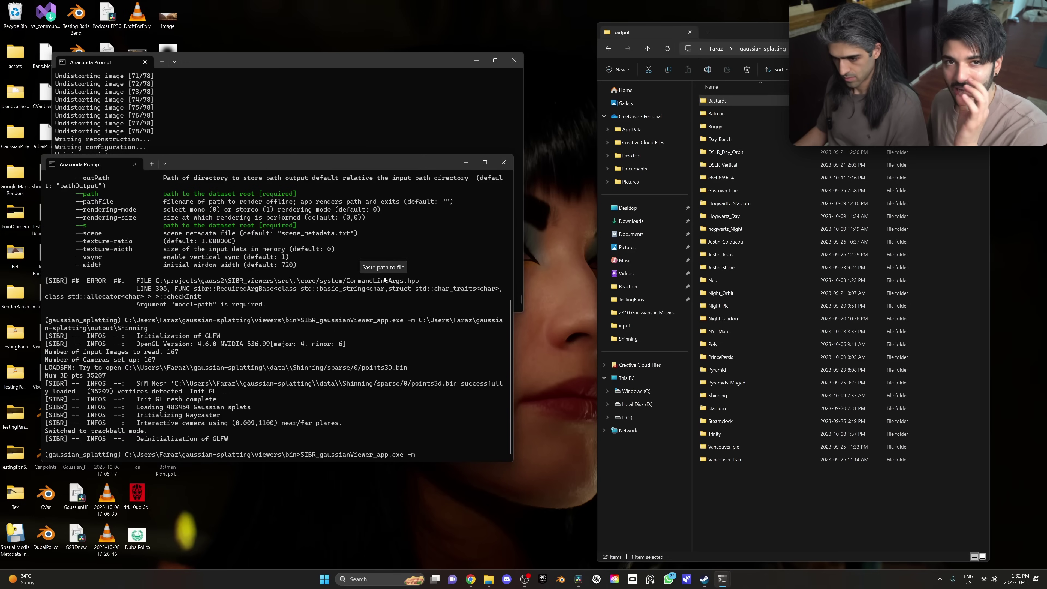
pyautogui.moveTo(383, 279); pyautogui.dragTo(372, 399)
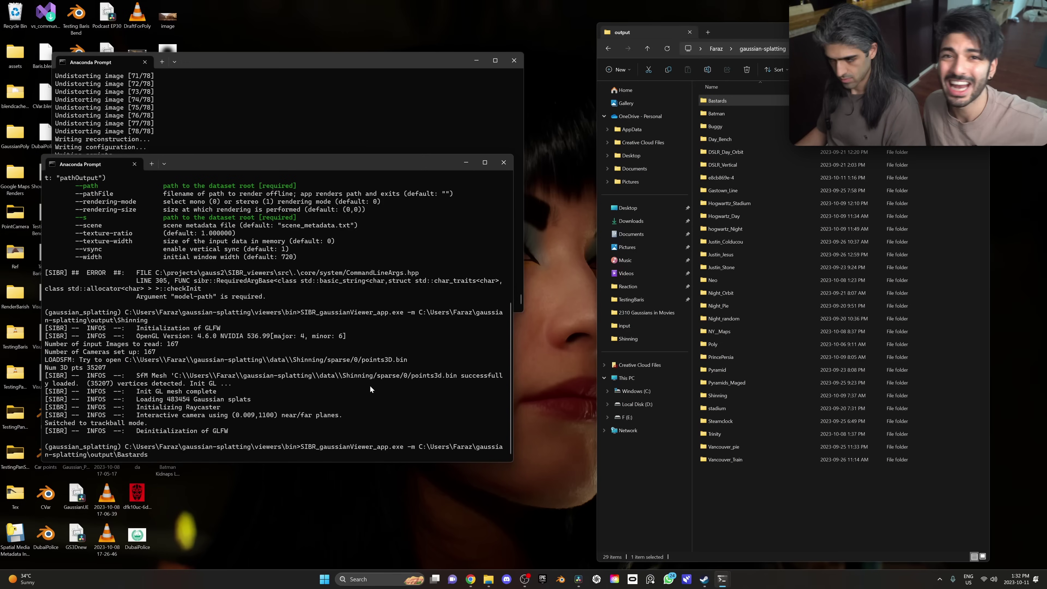
pyautogui.press('Return')
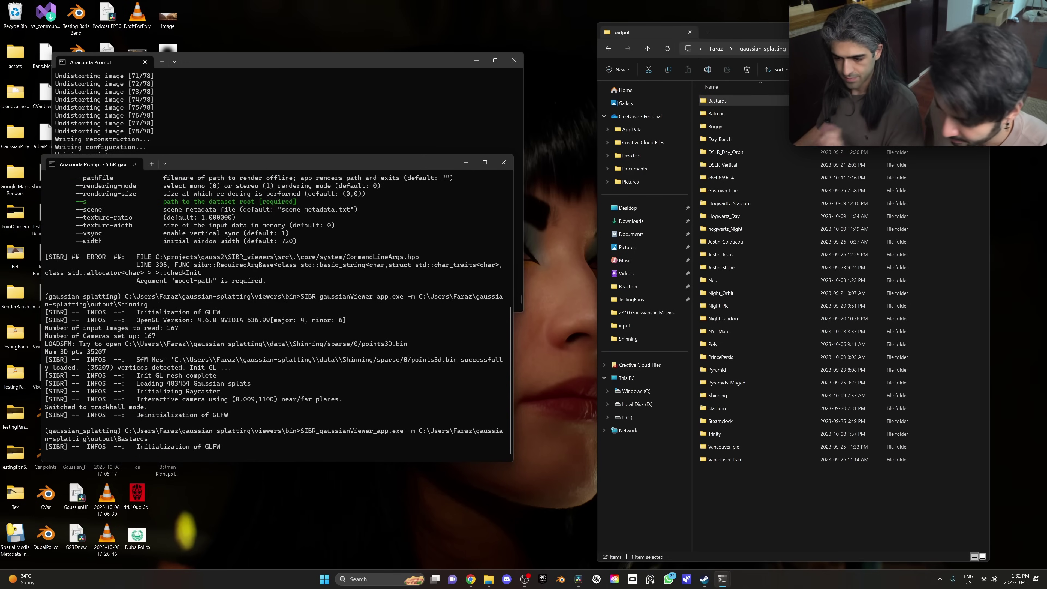
# Enlarge the scene view and adjust the camera movement speed for navigating the Bastards scene
pyautogui.moveTo(469, 287); pyautogui.dragTo(762, 522)
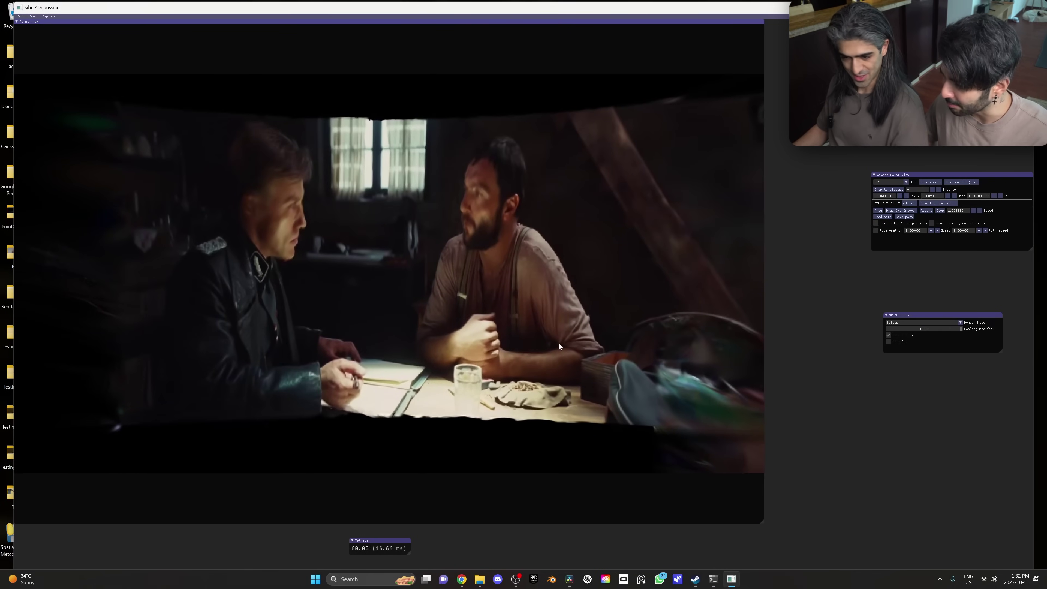
pyautogui.click(936, 230)
pyautogui.click(937, 231)
pyautogui.click(937, 230)
pyautogui.click(937, 230)
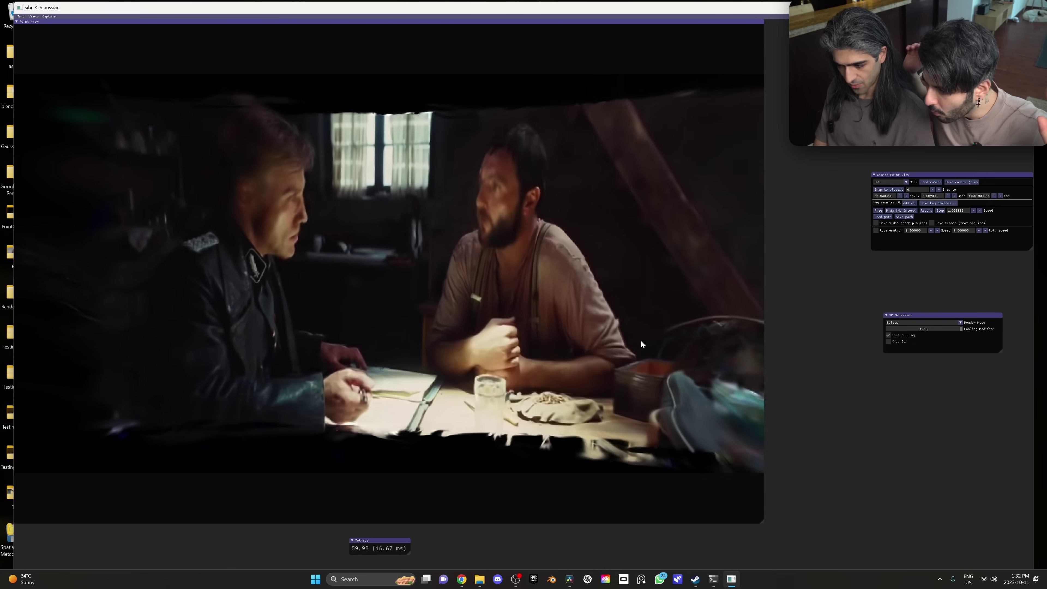
# Roll, tilt and shift the camera in front of the table to examine the two seated men from nearby viewpoints
pyautogui.press('e')
pyautogui.press('j')
pyautogui.press('k')
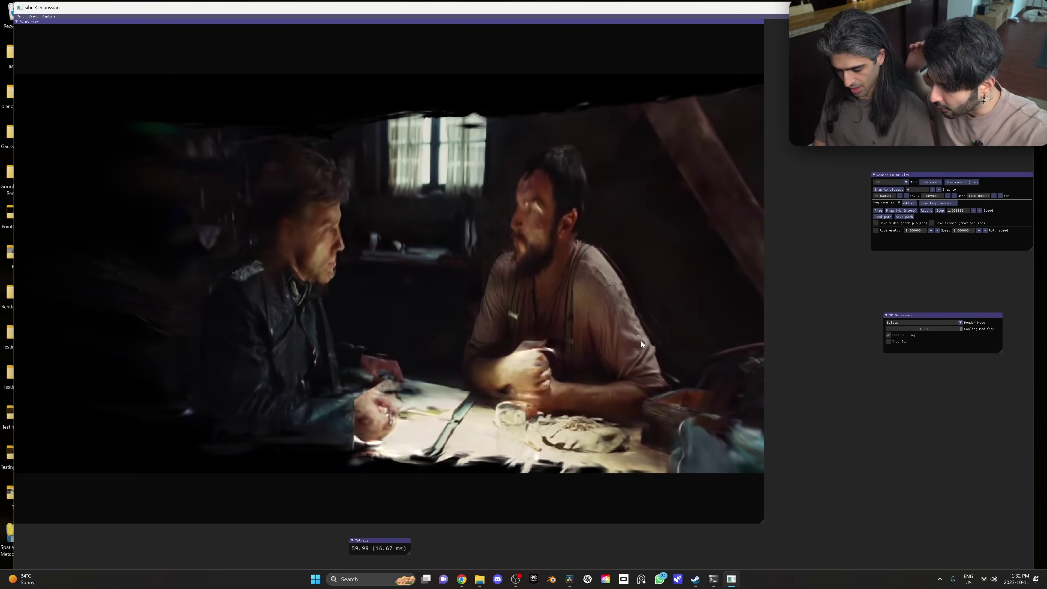
pyautogui.press('l')
pyautogui.press('i')
pyautogui.press('a')
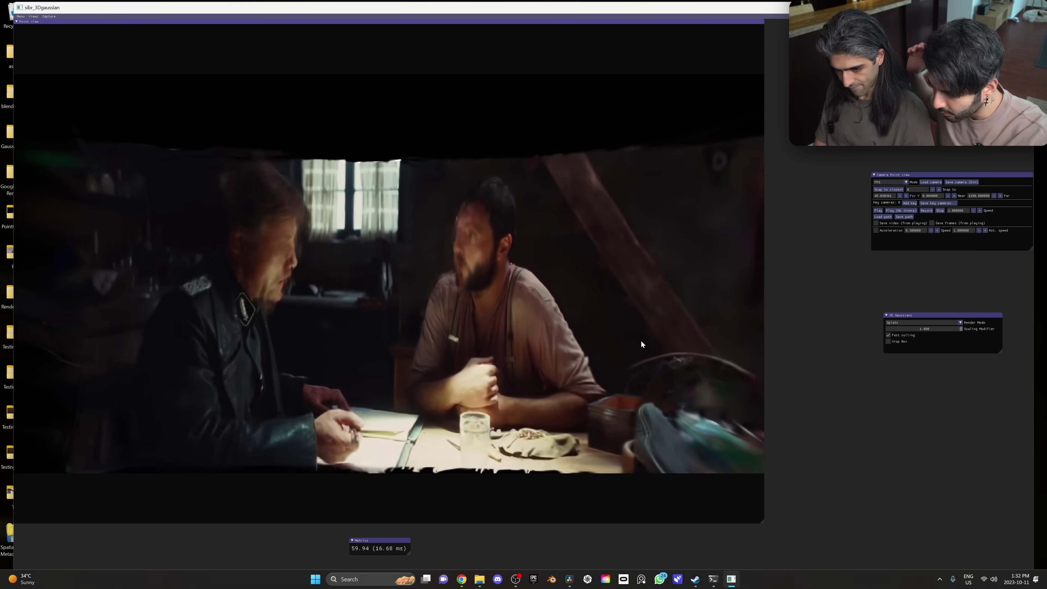
pyautogui.press('a')
pyautogui.press('l')
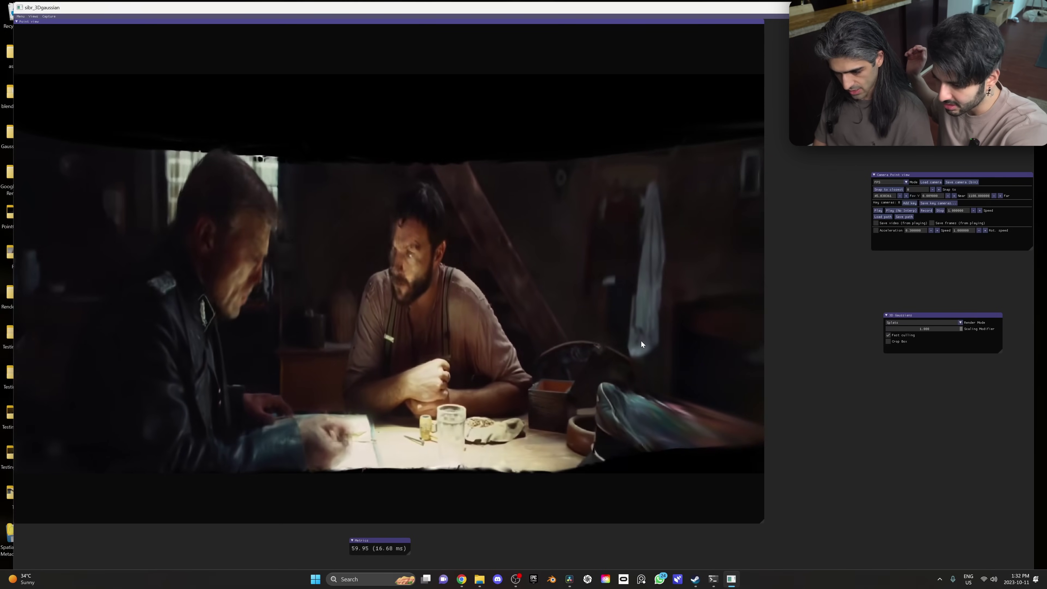
# Circle towards the officer's back and tilt down to examine the cap, tabletop and far wall of the room
pyautogui.press('a')
pyautogui.press('l')
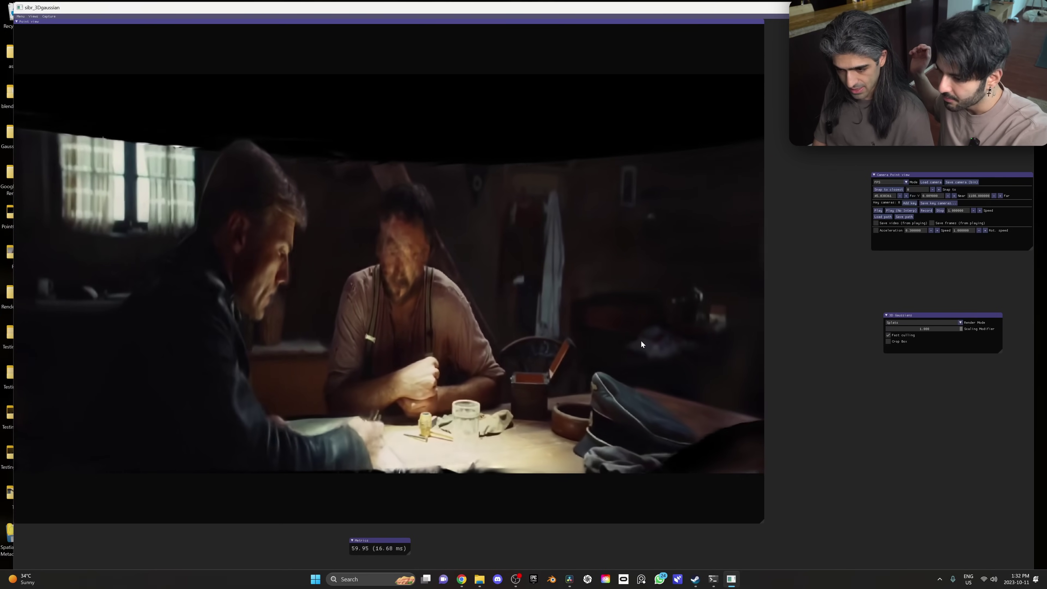
pyautogui.press('w')
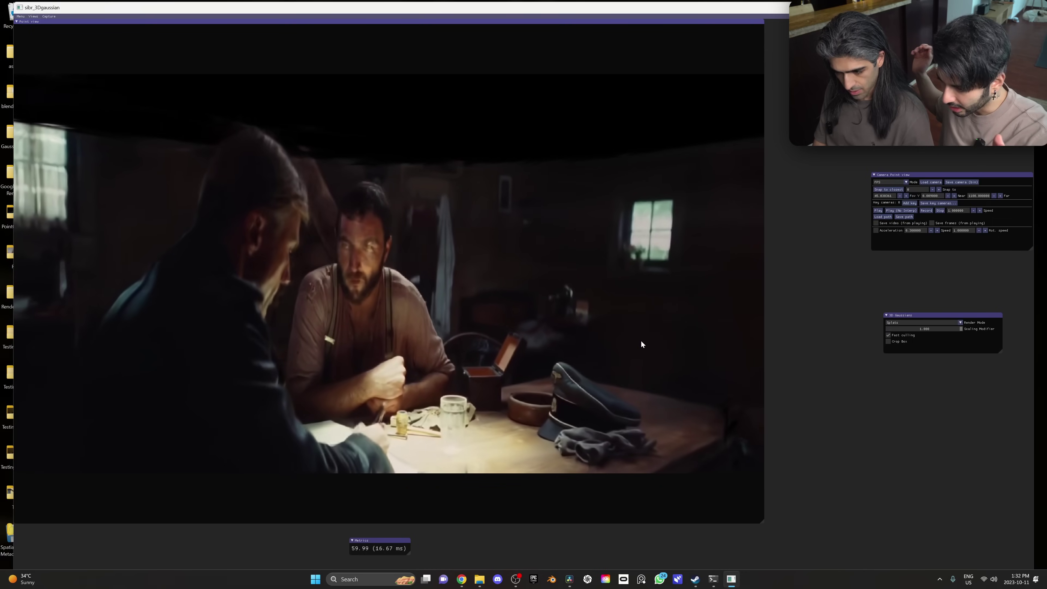
pyautogui.press('l')
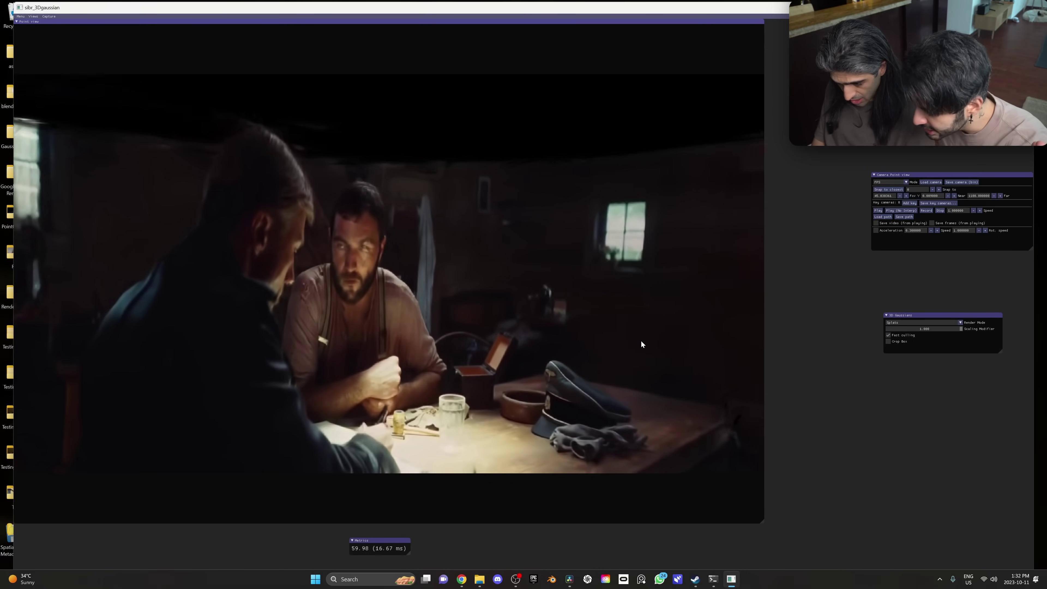
pyautogui.press('k')
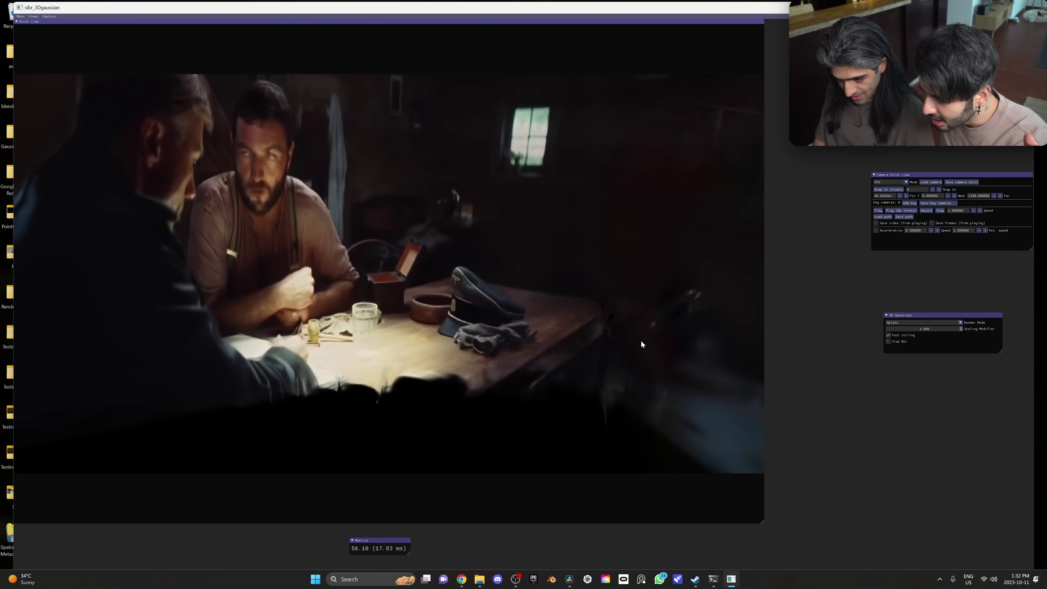
pyautogui.press('i')
pyautogui.press('l')
pyautogui.press('k')
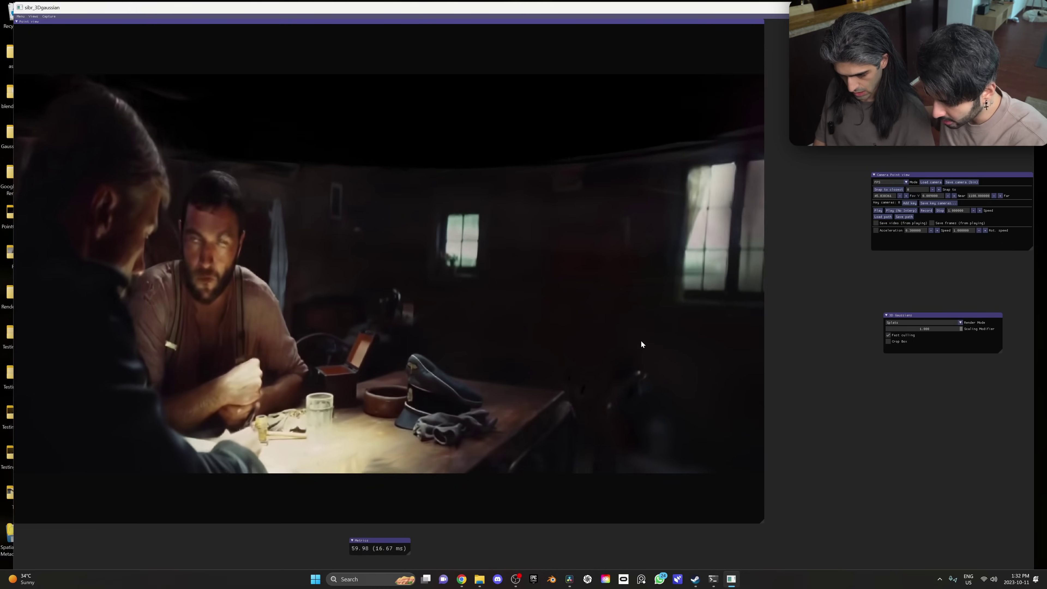
# Move behind the officer to examine his back, the bearded man and the windows from that side
pyautogui.press('i')
pyautogui.press('s')
pyautogui.press('w')
pyautogui.press('s')
pyautogui.press('j')
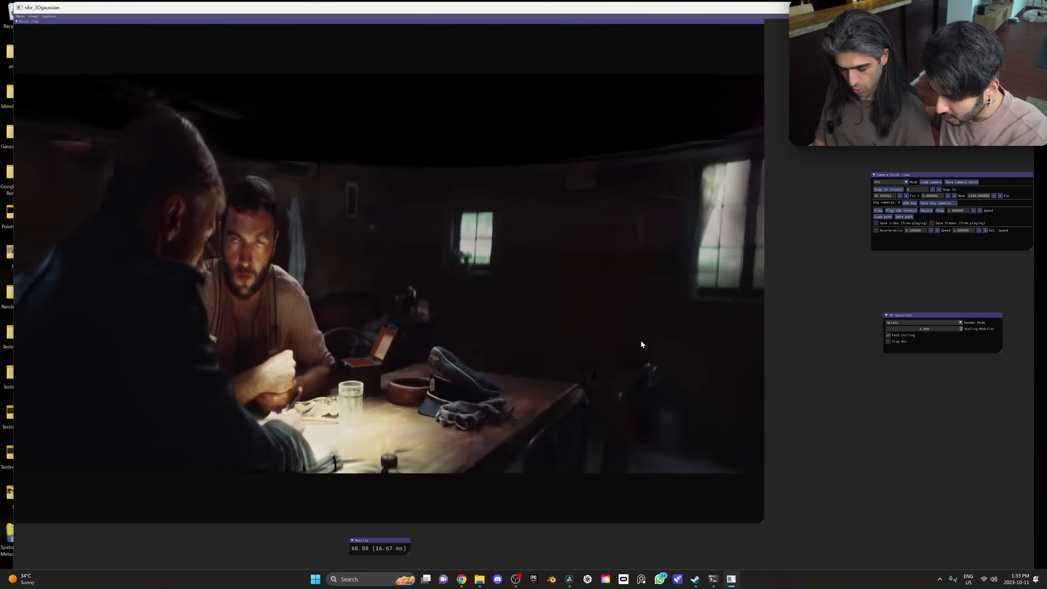
pyautogui.press('l')
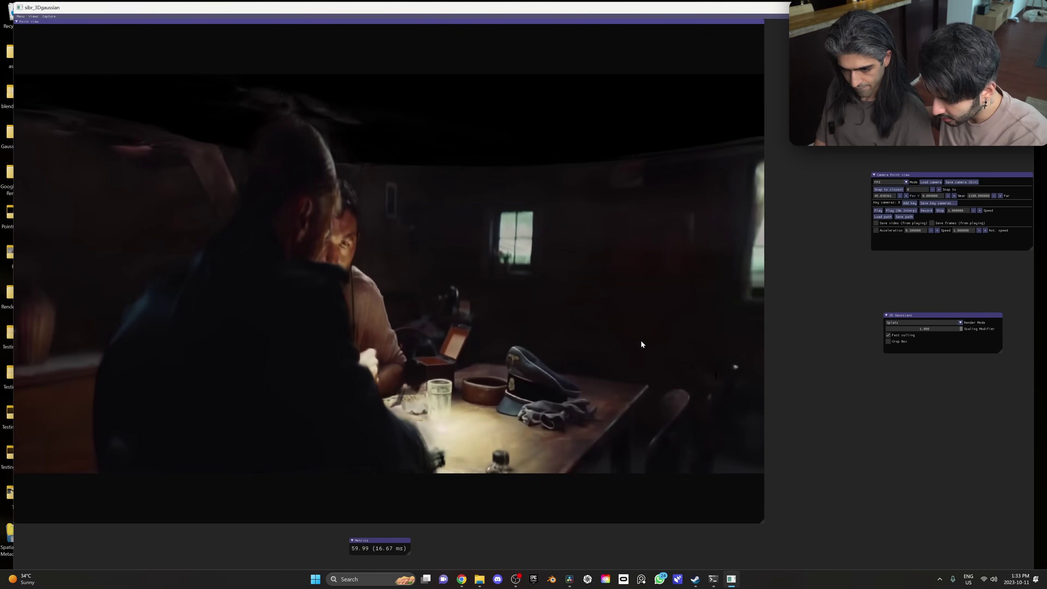
pyautogui.press('l')
pyautogui.press('a')
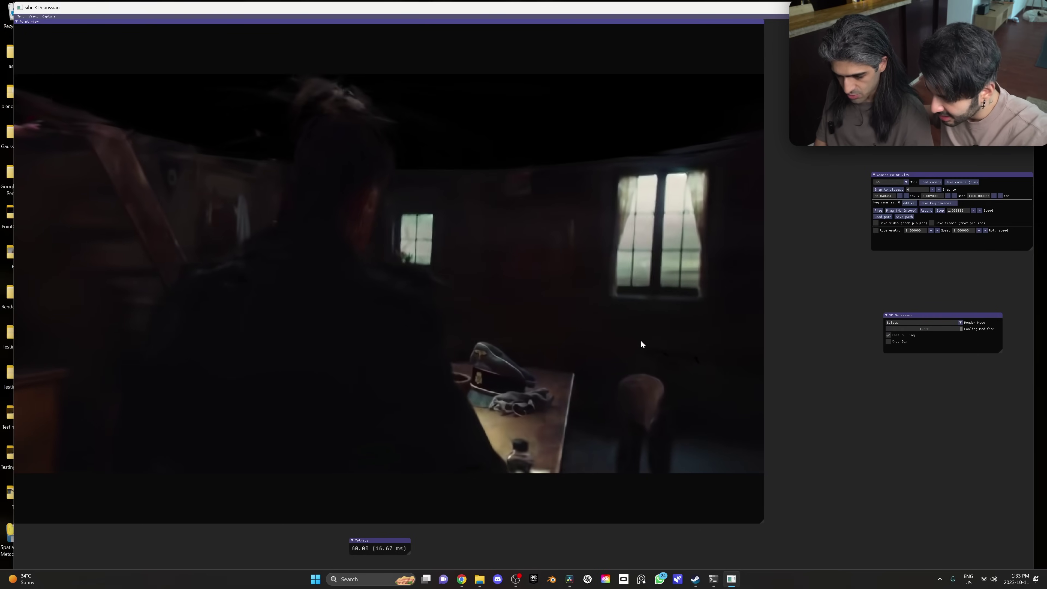
pyautogui.press('l')
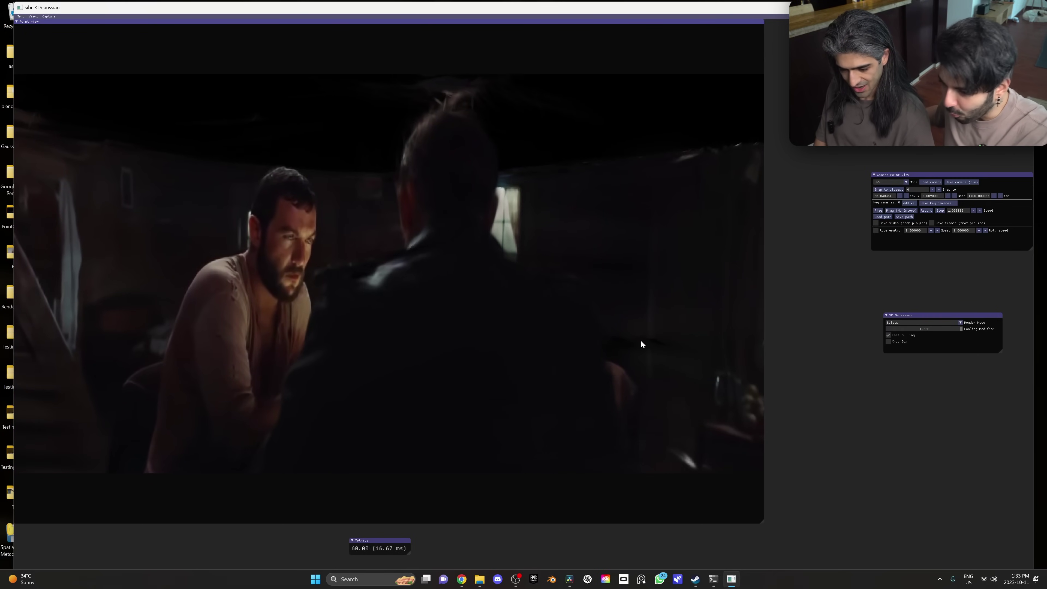
pyautogui.press('i')
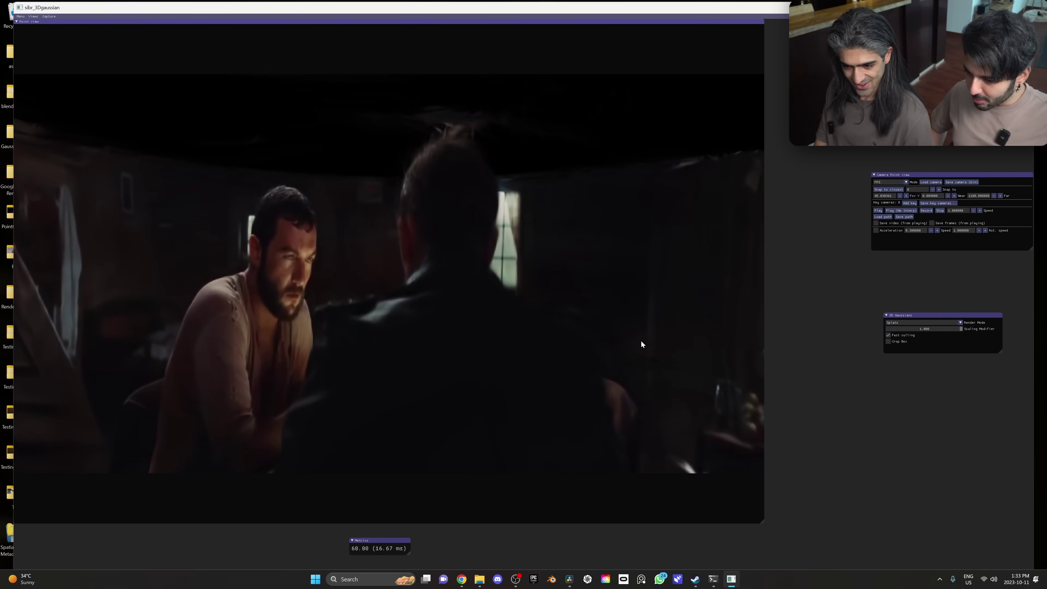
pyautogui.press('q')
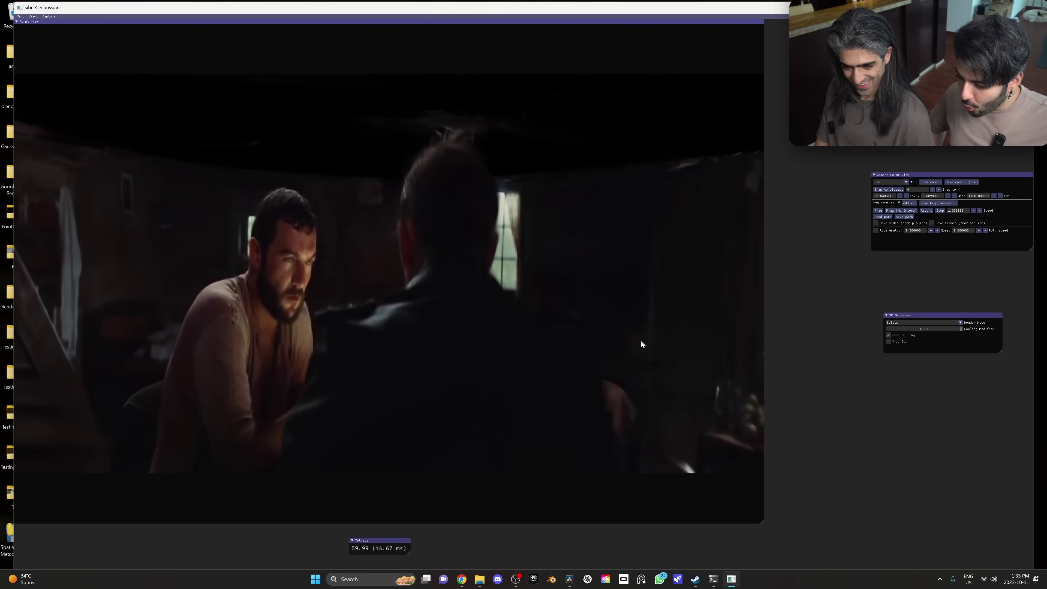
# Continue circling past the officer's back to examine both men and the lit table from the opposite side
pyautogui.press('a')
pyautogui.press('l')
pyautogui.press('l')
pyautogui.press('a')
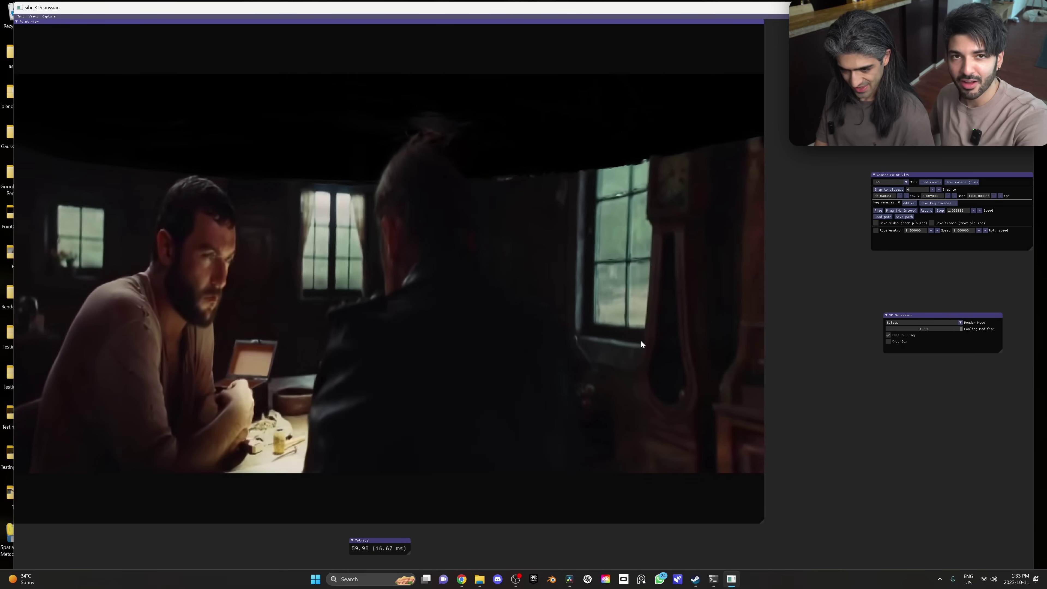
pyautogui.press('l')
pyautogui.press('a')
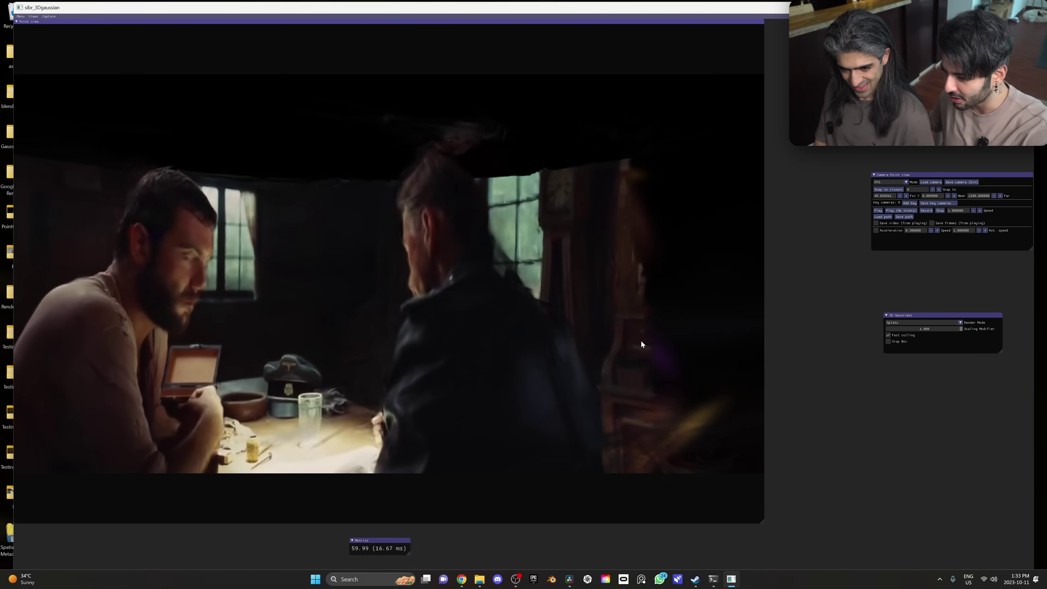
pyautogui.press('j')
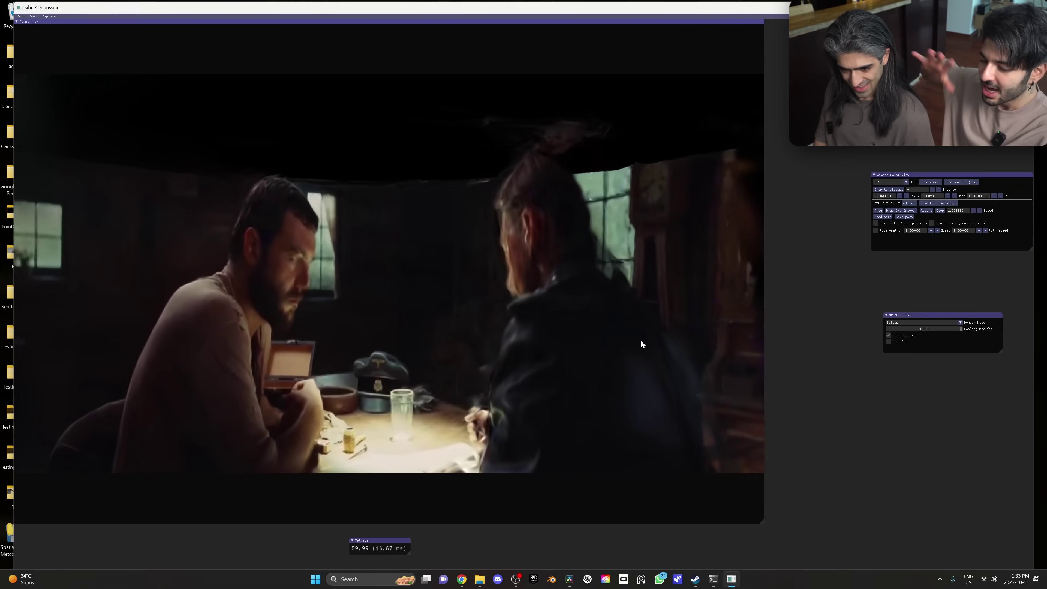
# Pull back and tilt the camera to examine both men, the windows and the lit table from behind the officer
pyautogui.press('s')
pyautogui.press('i')
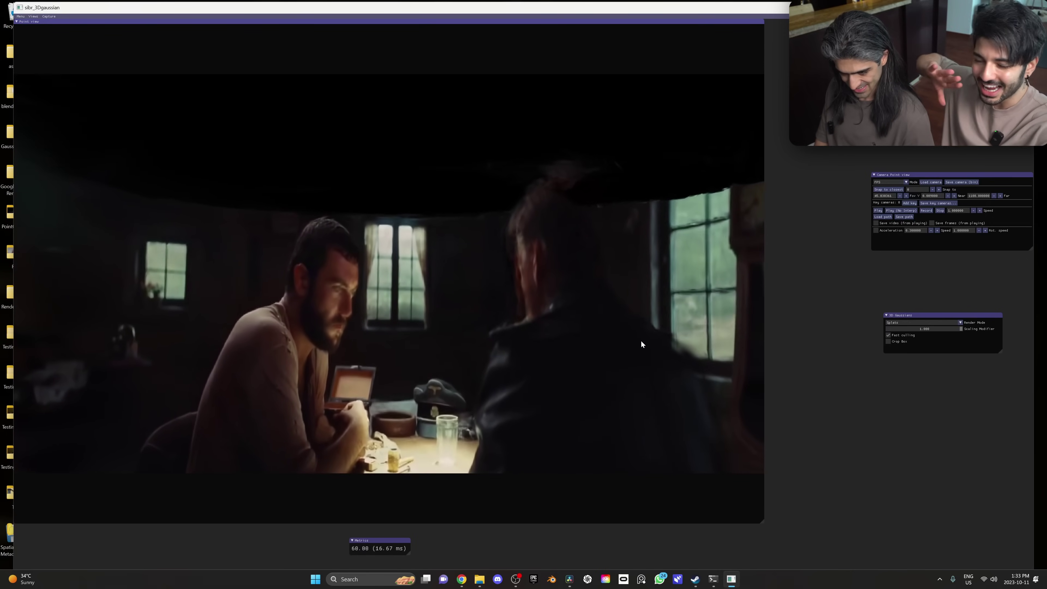
pyautogui.press('l')
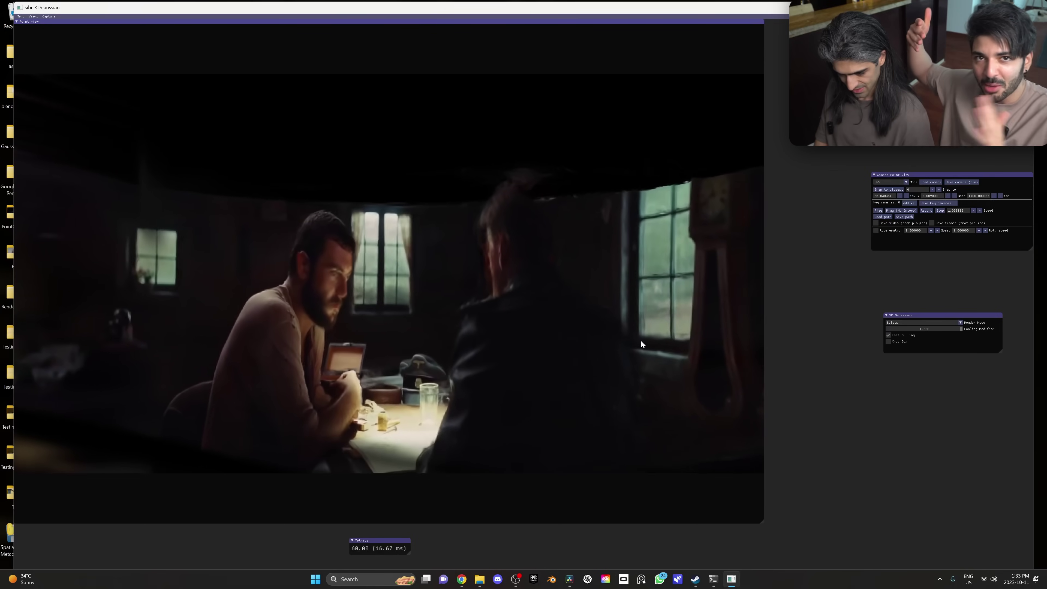
pyautogui.press('j')
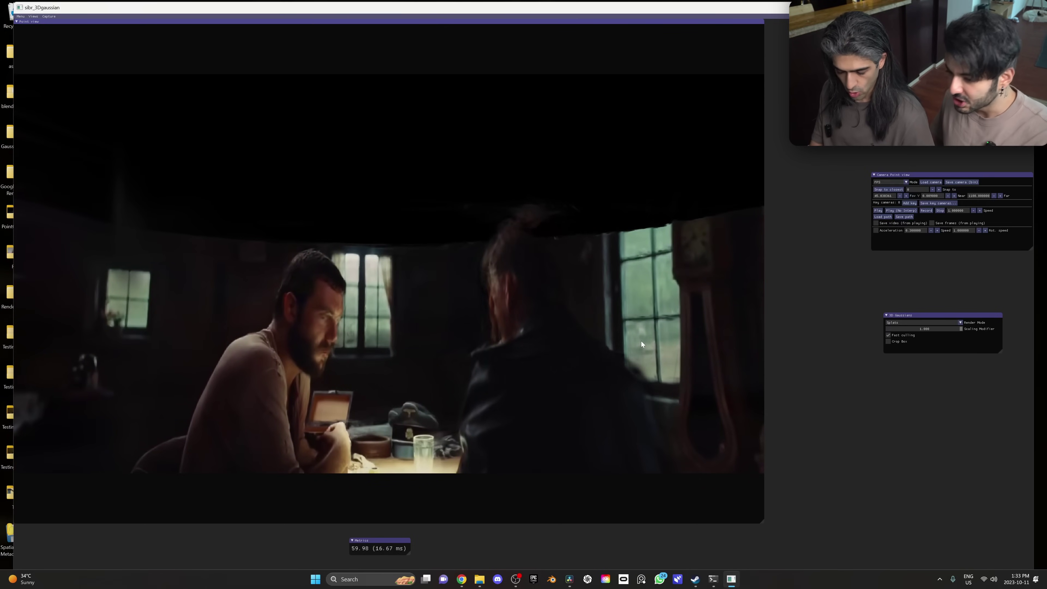
pyautogui.press('k')
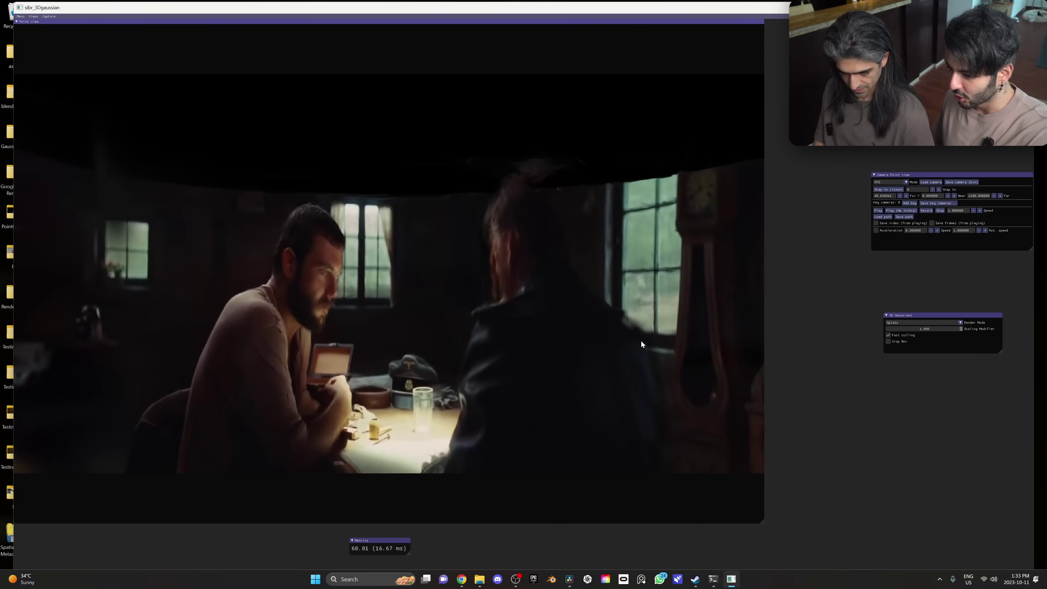
pyautogui.press('k')
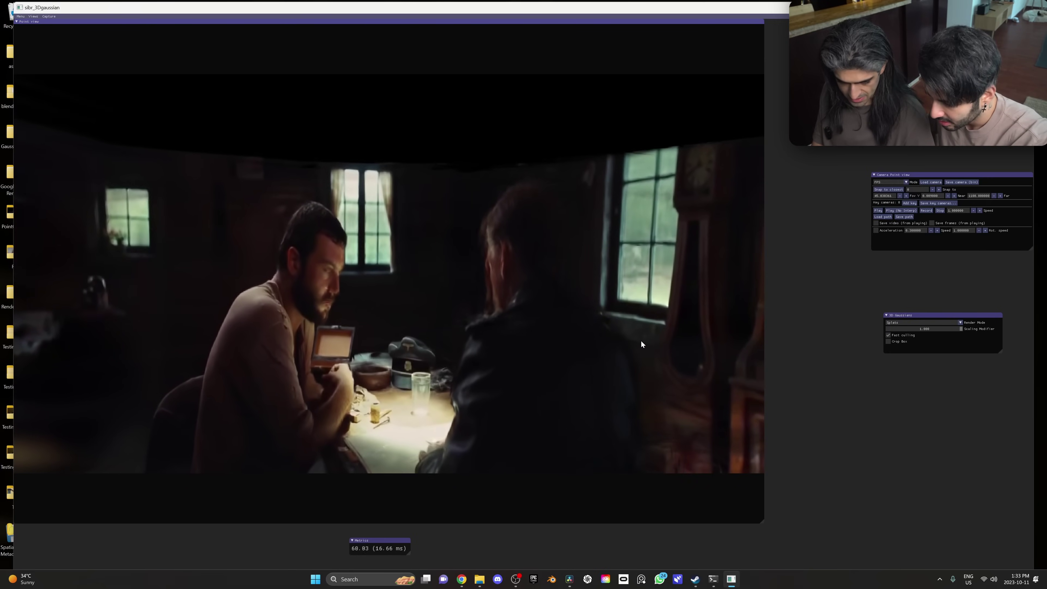
# Swing the viewpoint sideways around the table to examine the officer's profile and the clock beside the window
pyautogui.press('l')
pyautogui.press('a')
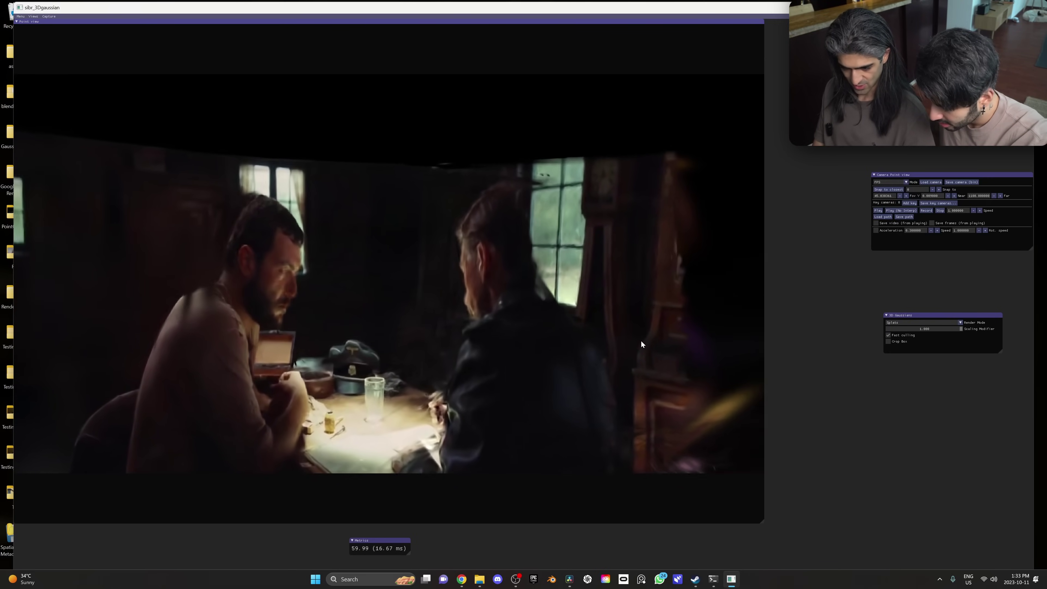
pyautogui.press('j')
pyautogui.press('d')
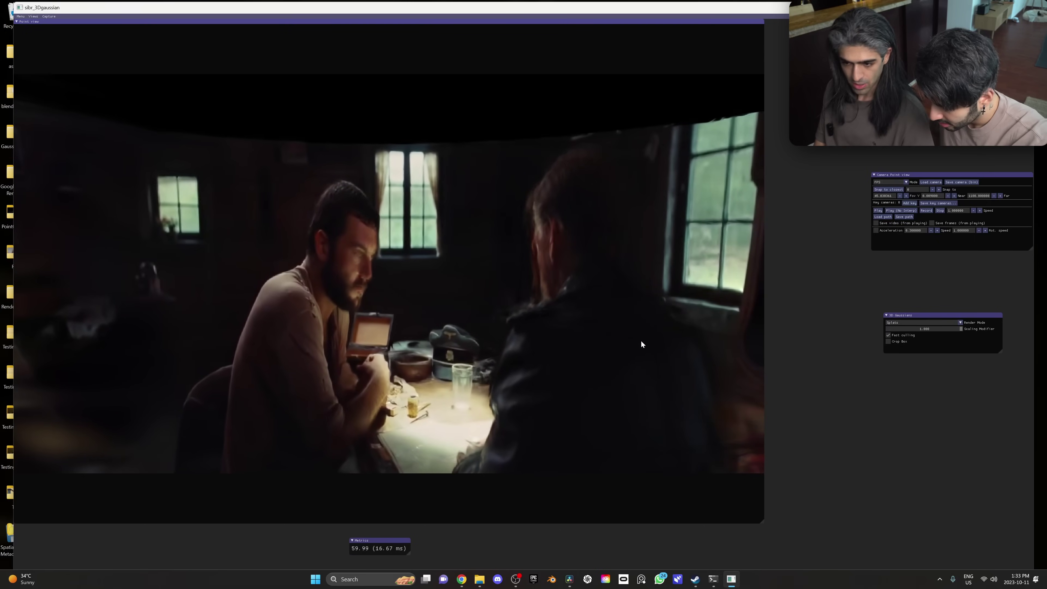
pyautogui.press('l')
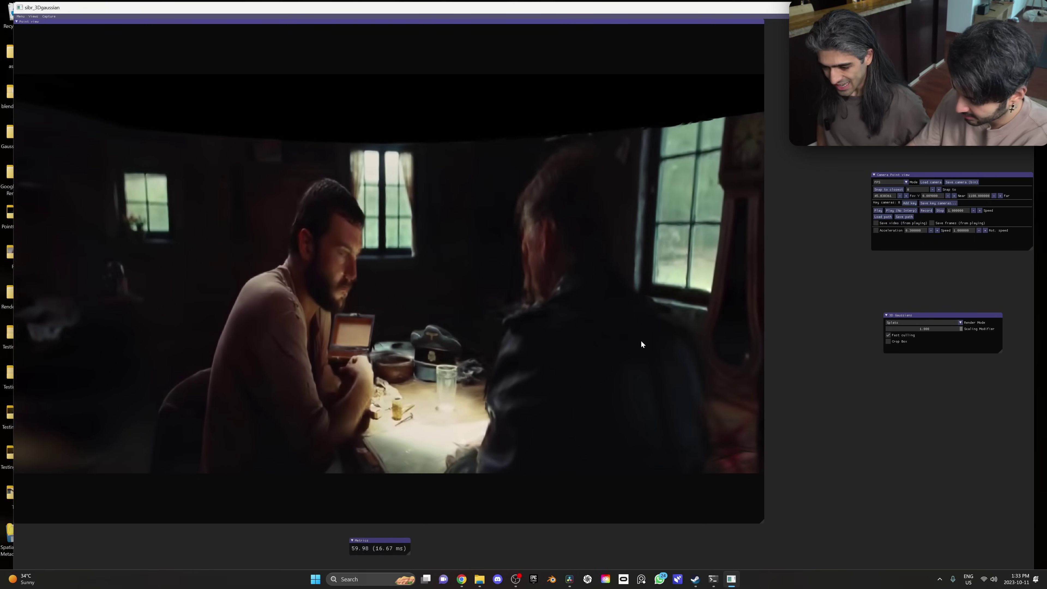
# Move forward past the officer to examine the bearded man's face, the open box and the cap up close
pyautogui.press('w')
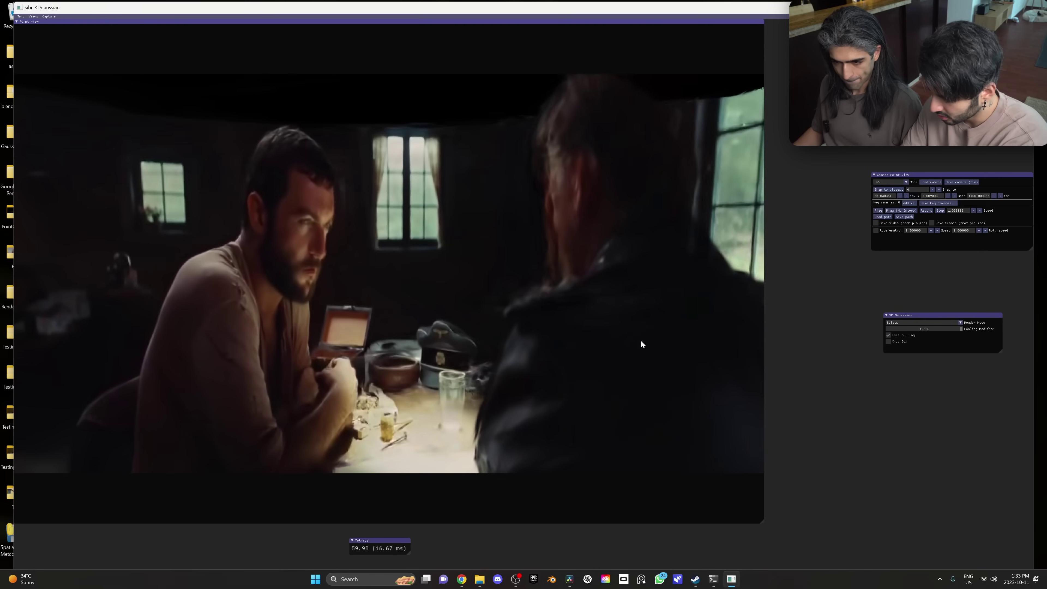
pyautogui.press('d')
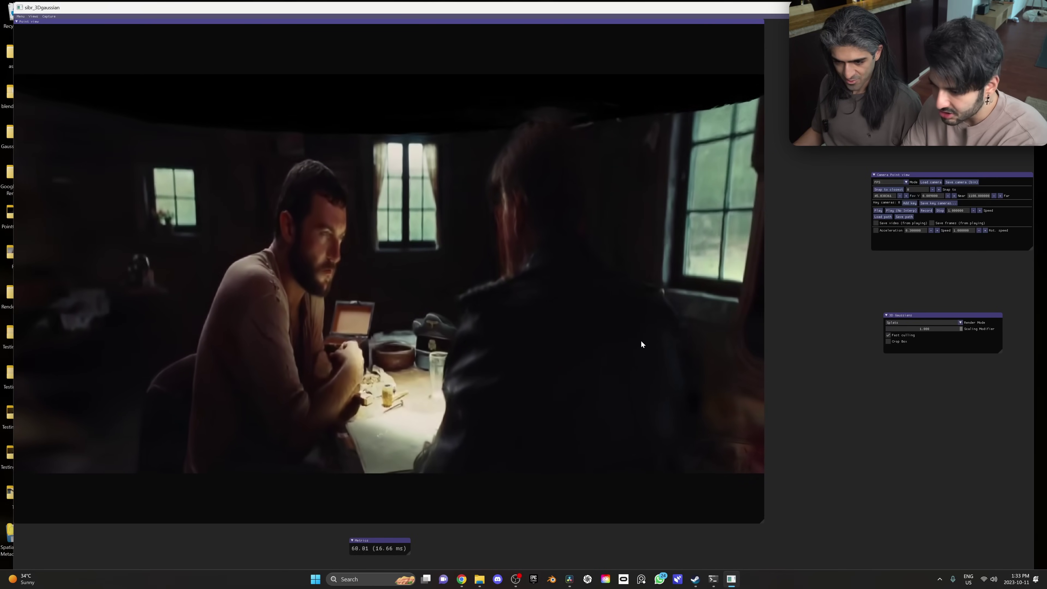
pyautogui.press('w')
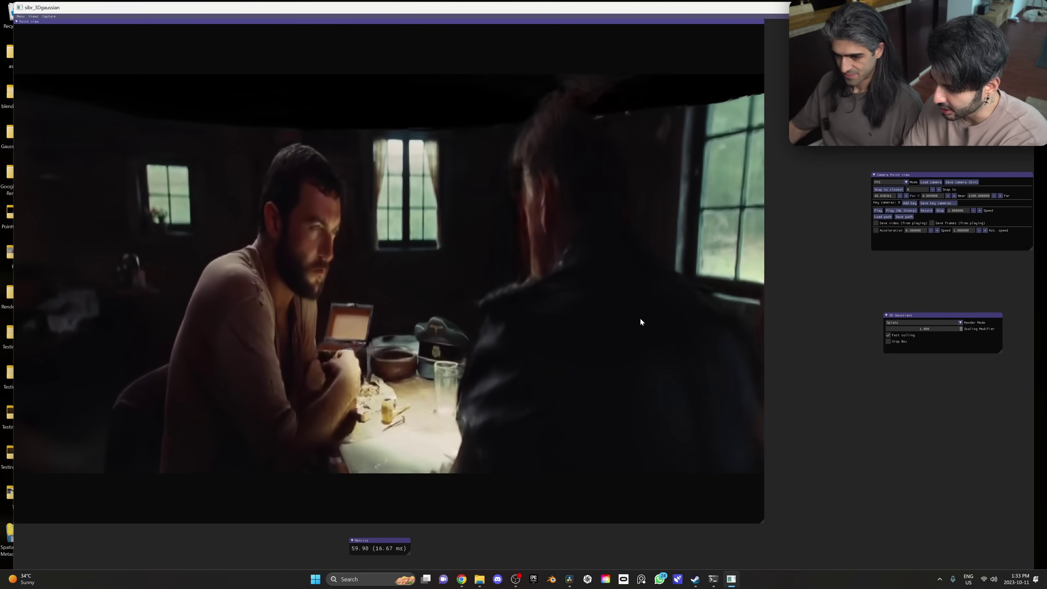
pyautogui.press('w')
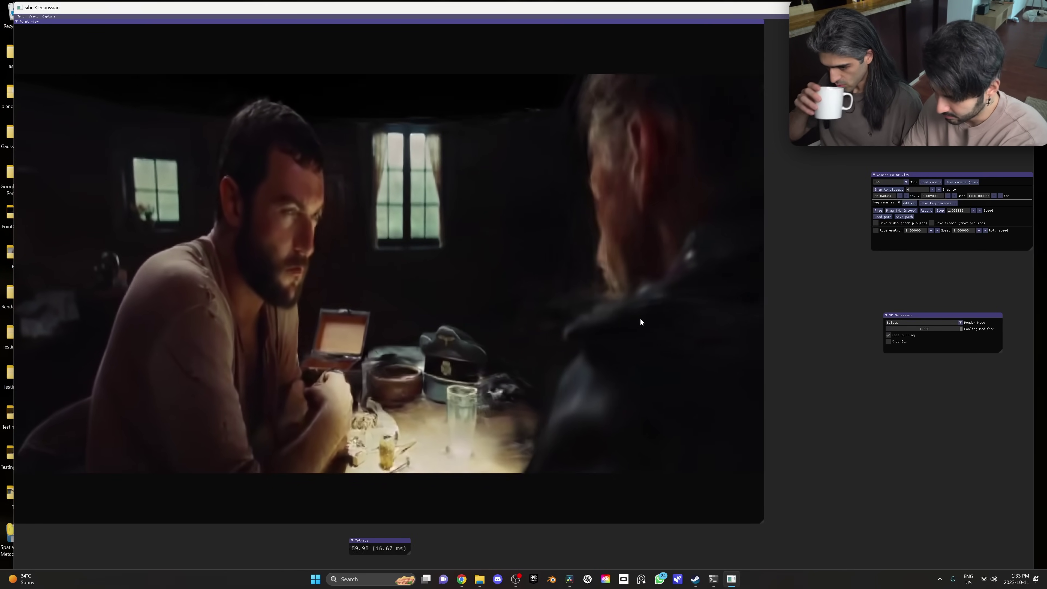
pyautogui.press('w')
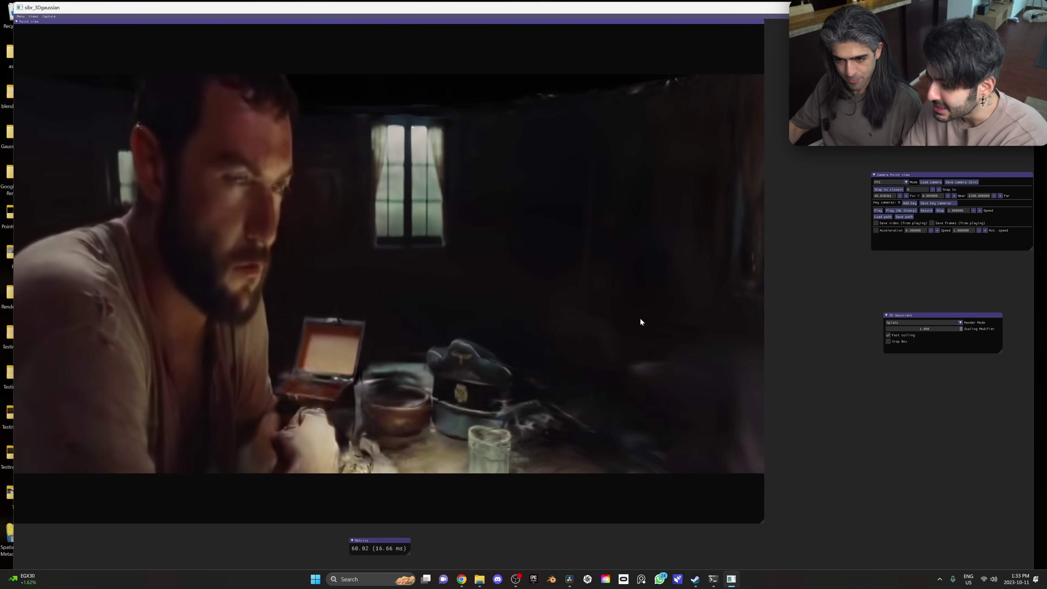
pyautogui.press('w')
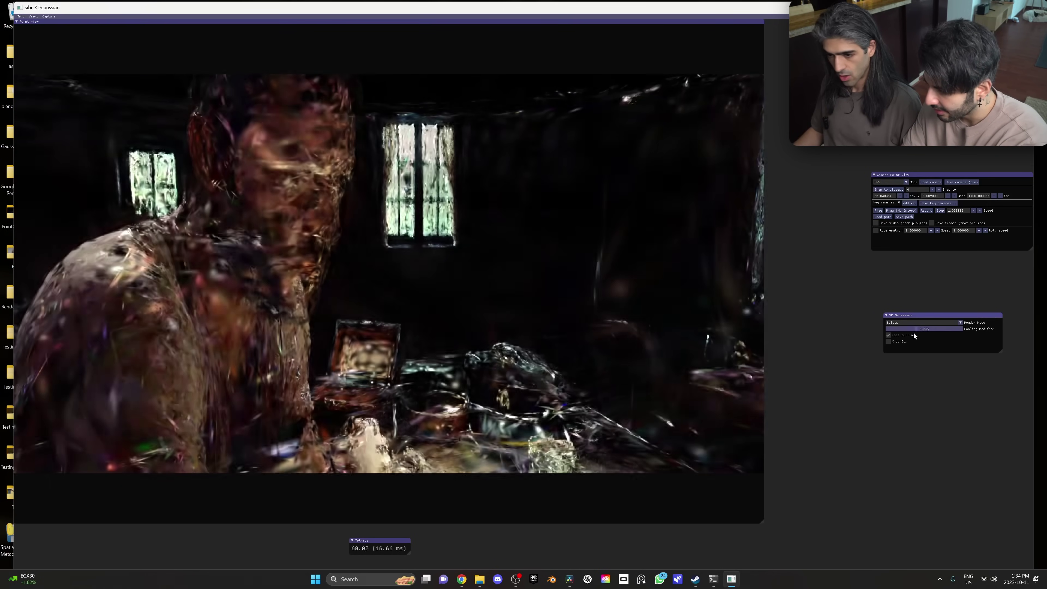
# Reduce the splats' Scaling Modifier below 1 and circle behind the officer to inspect the shrunken Gaussians
pyautogui.moveTo(912, 333)
pyautogui.mouseDown()
pyautogui.moveTo(776, 324)
pyautogui.moveTo(929, 329)
pyautogui.mouseUp()
pyautogui.press('s')
pyautogui.press('a')
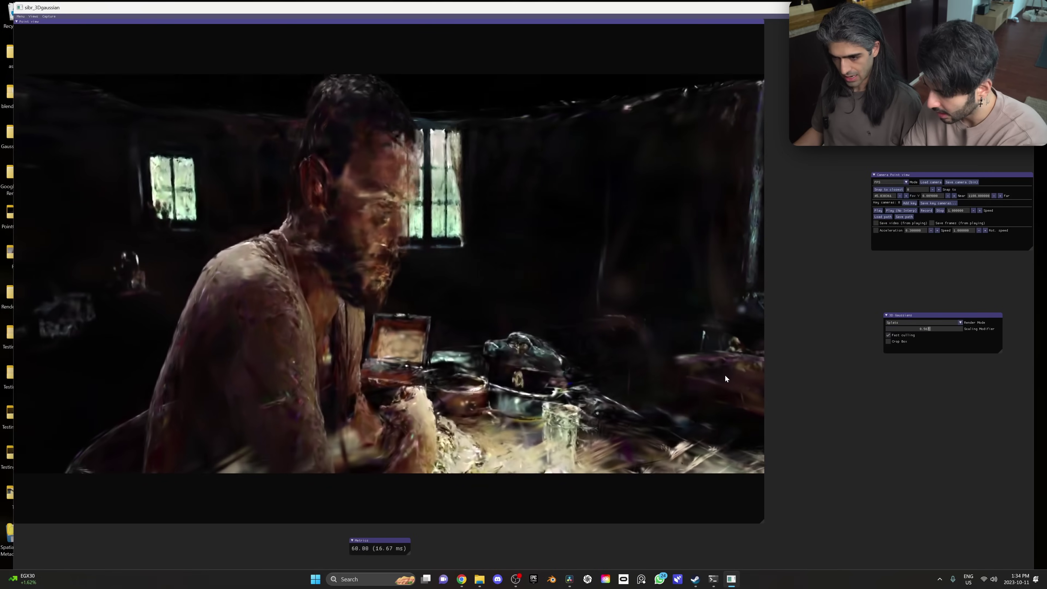
pyautogui.press('d')
pyautogui.press('s')
pyautogui.press('j')
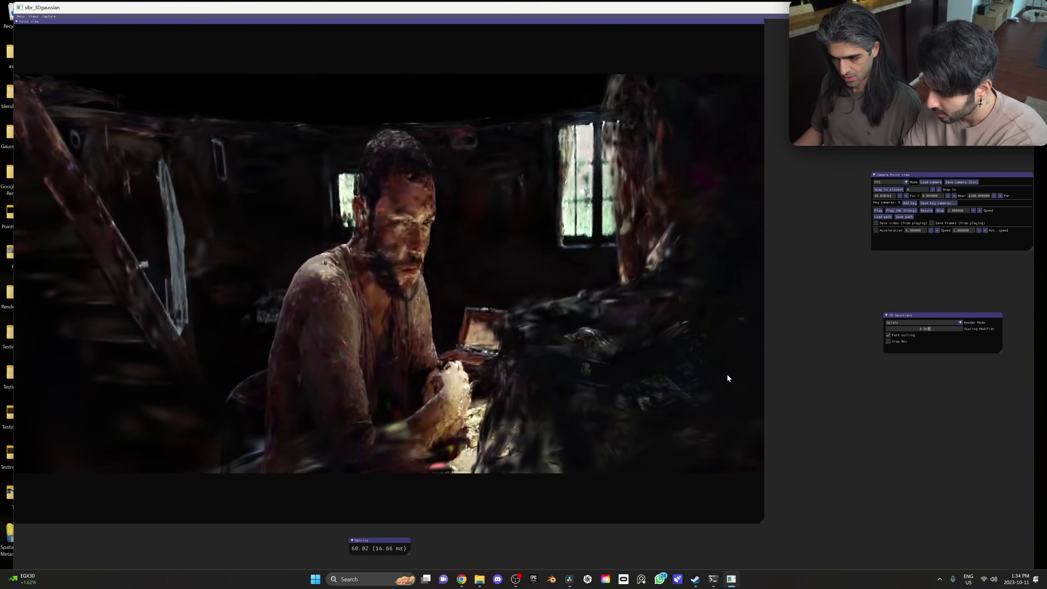
pyautogui.press('d')
pyautogui.press('s')
pyautogui.press('j')
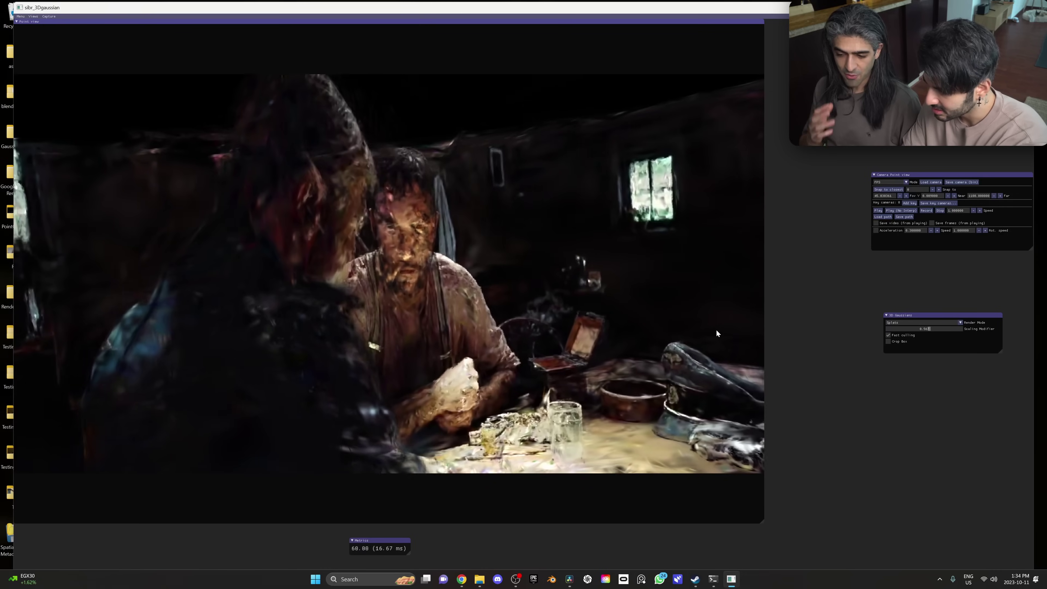
# Tilt and shift the camera over the officer's shoulder to inspect the shrunken splats of the faces and tabletop
pyautogui.press('l')
pyautogui.press('e')
pyautogui.press('k')
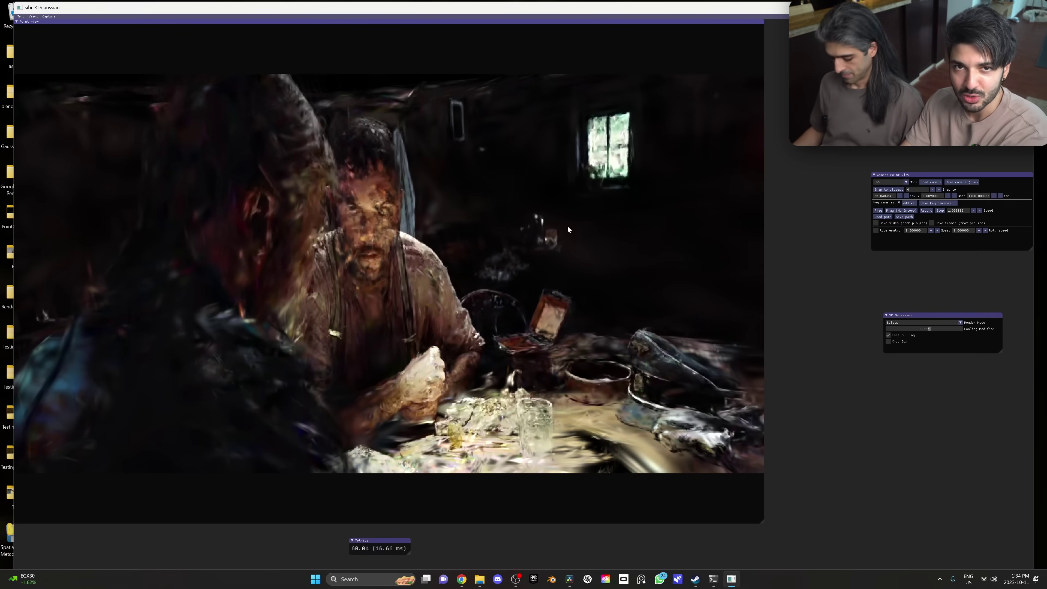
pyautogui.press('a')
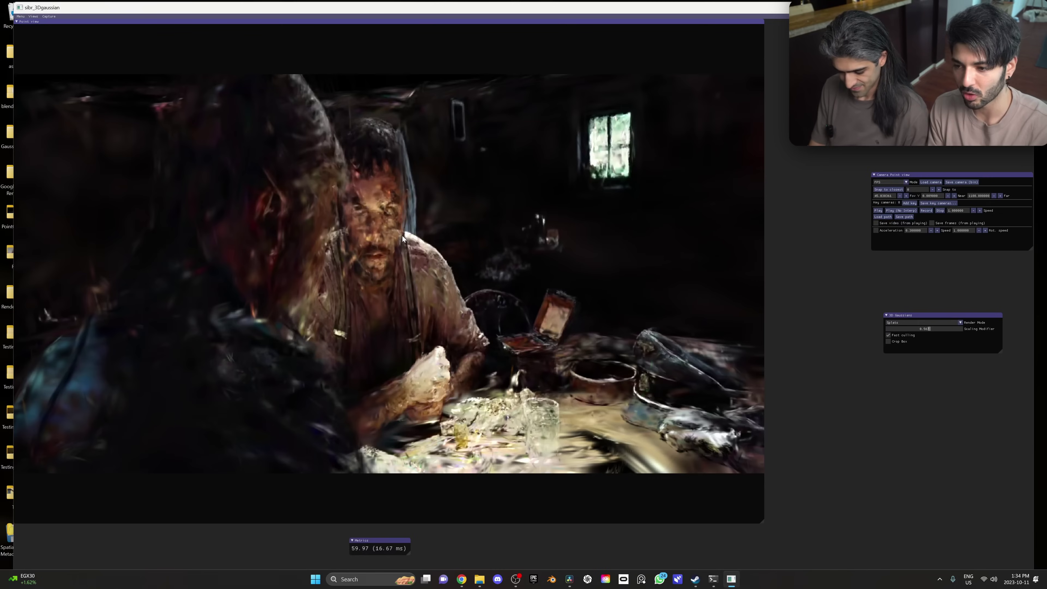
pyautogui.press('q')
pyautogui.press('e')
pyautogui.press('s')
pyautogui.press('a')
pyautogui.press('j')
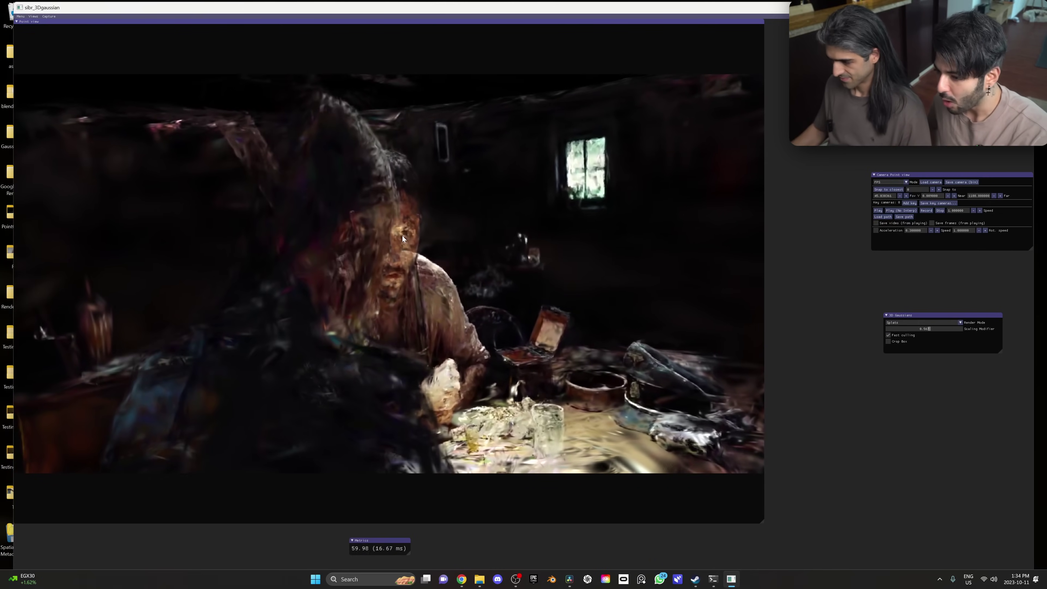
# Restore the Scaling Modifier to 1.000 and circle around to face the bearded man across the table
pyautogui.moveTo(941, 328); pyautogui.dragTo(973, 330)
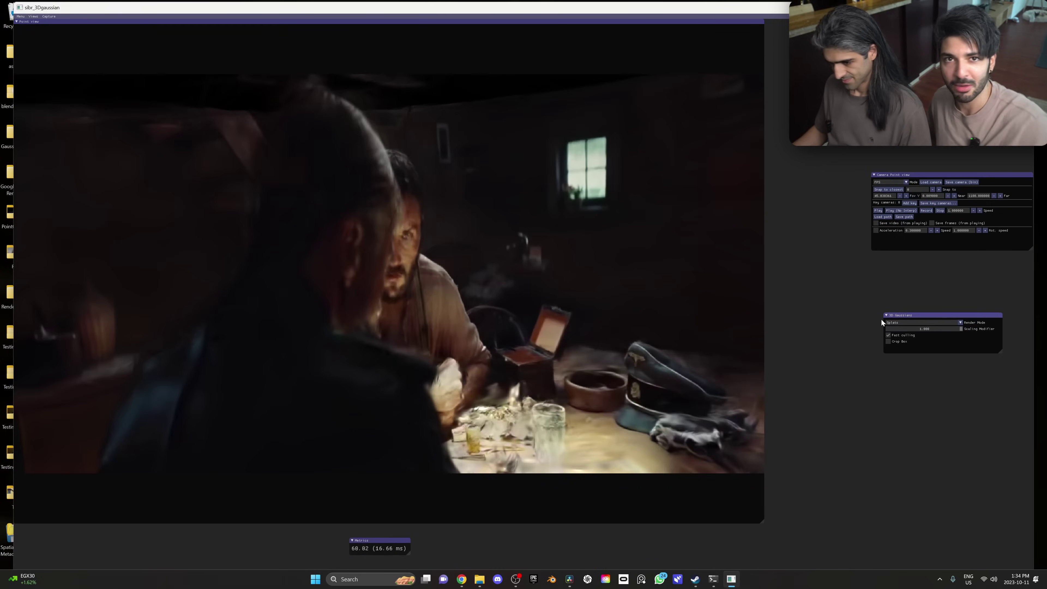
pyautogui.press('d')
pyautogui.press('j')
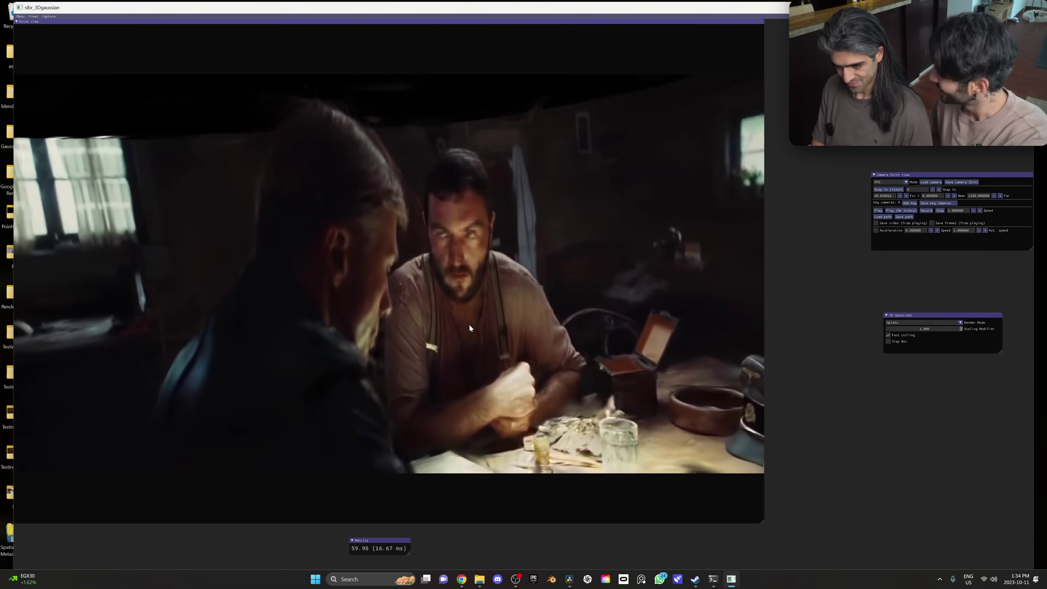
pyautogui.press('d')
pyautogui.press('j')
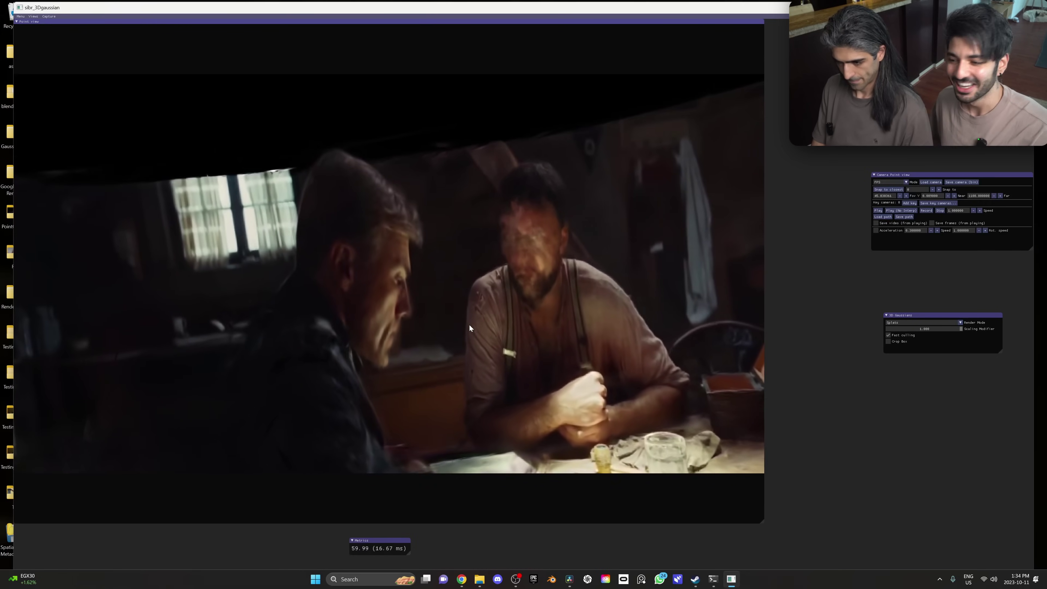
# Frame both men and the whole lit table from the officer's side and move closer to them
pyautogui.press('p')
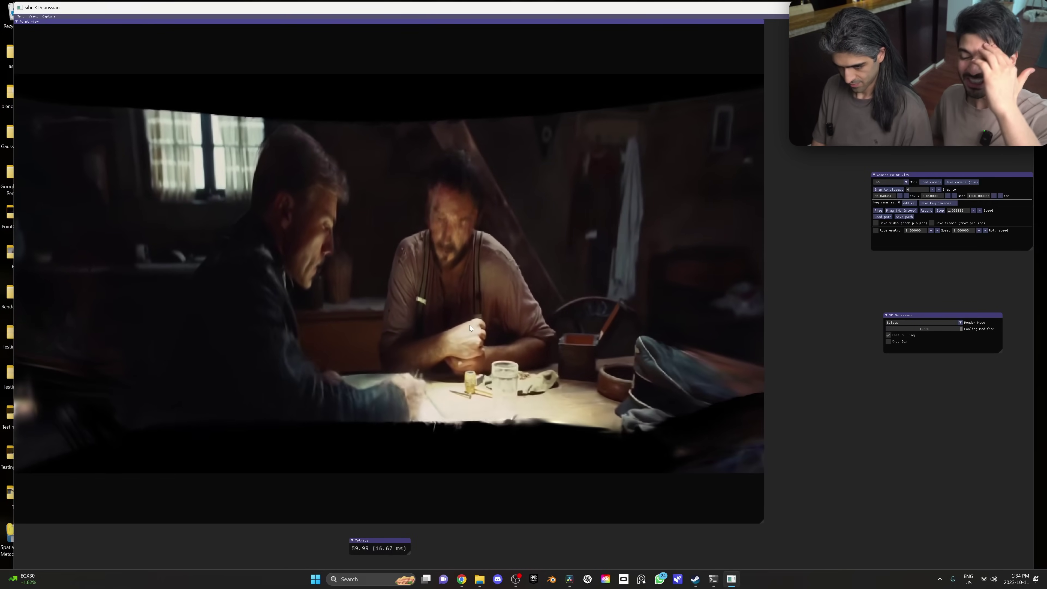
pyautogui.press('w')
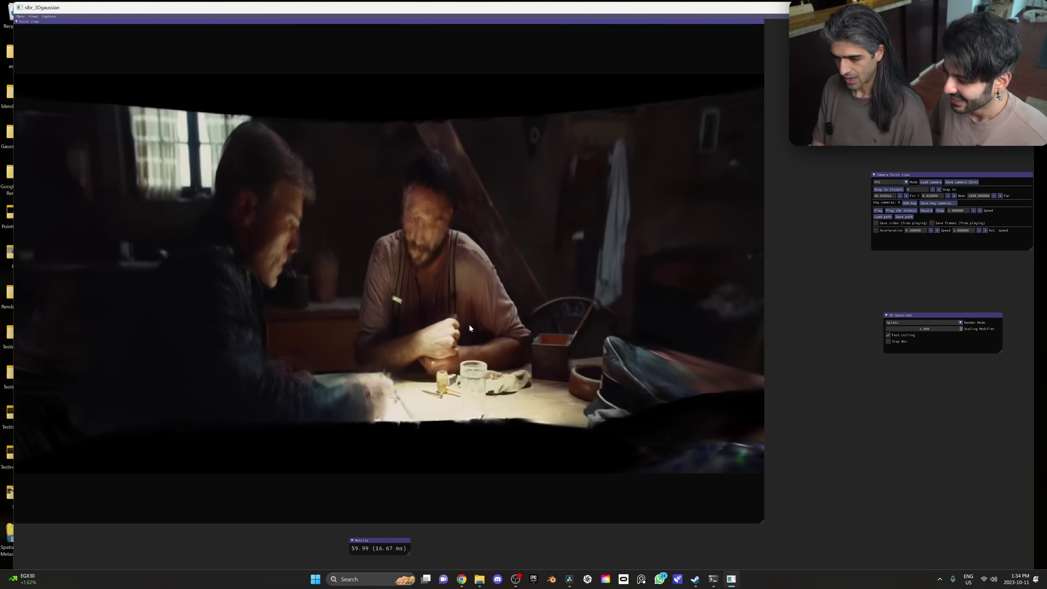
pyautogui.press('w')
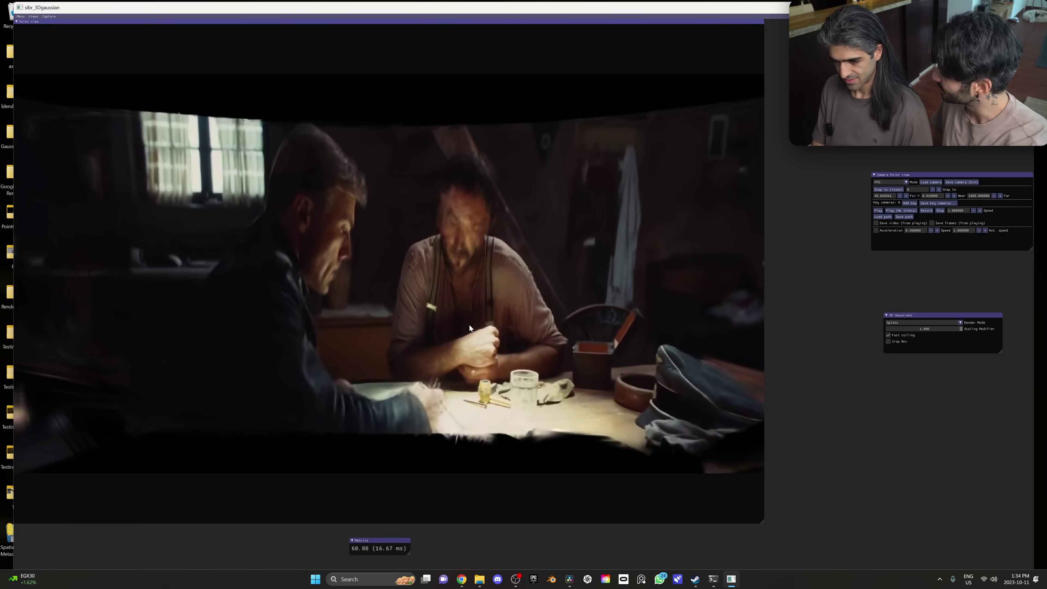
pyautogui.press('w')
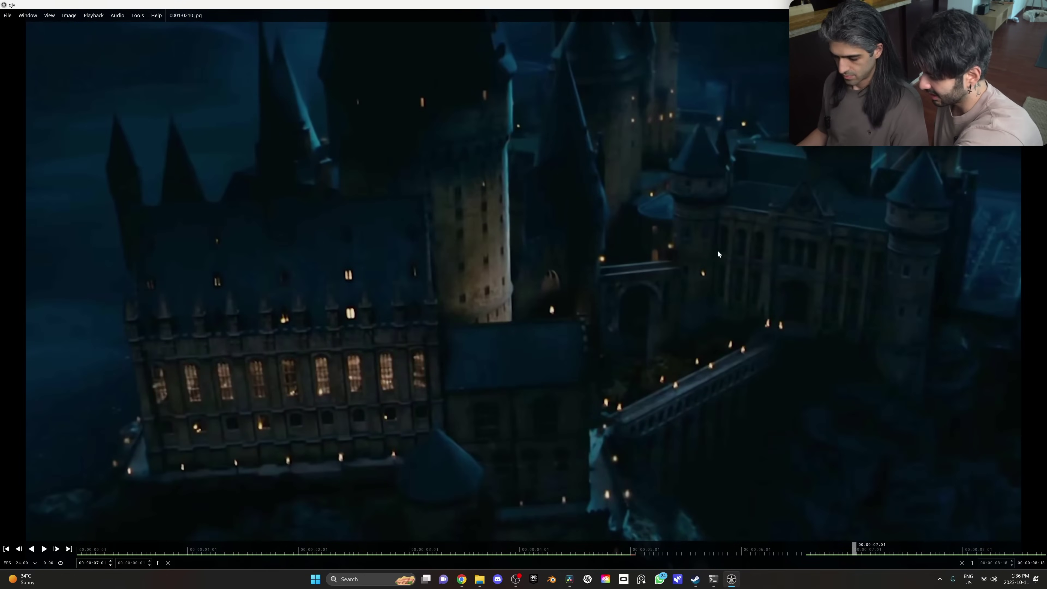
# Review the Hogwarts castle source footage and go up from the Hogwartz_night input folder to the gaussian-splatting folder
pyautogui.moveTo(835, 387); pyautogui.dragTo(603, 365)
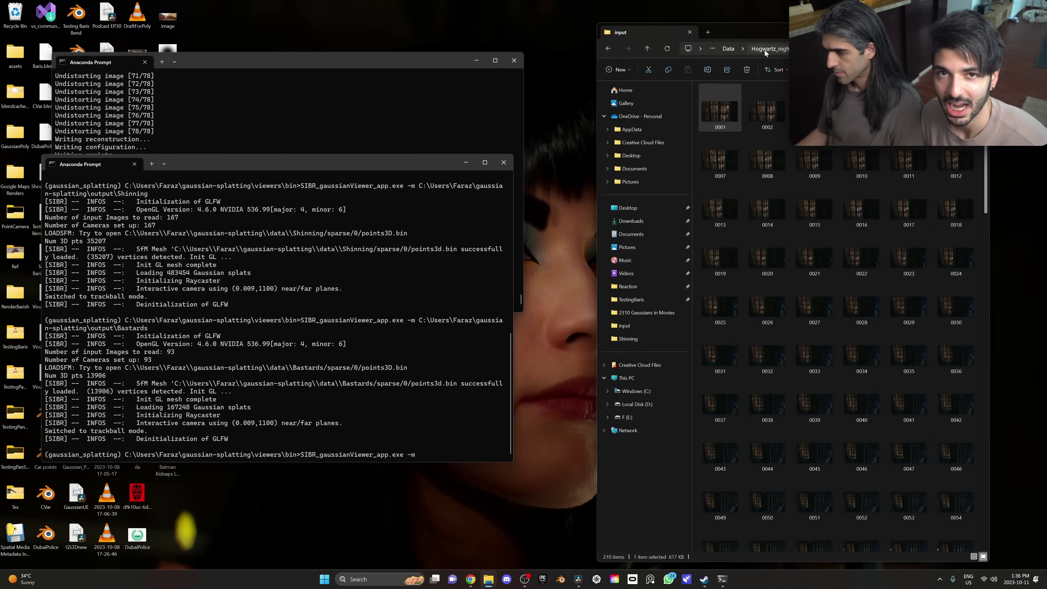
pyautogui.click(765, 50)
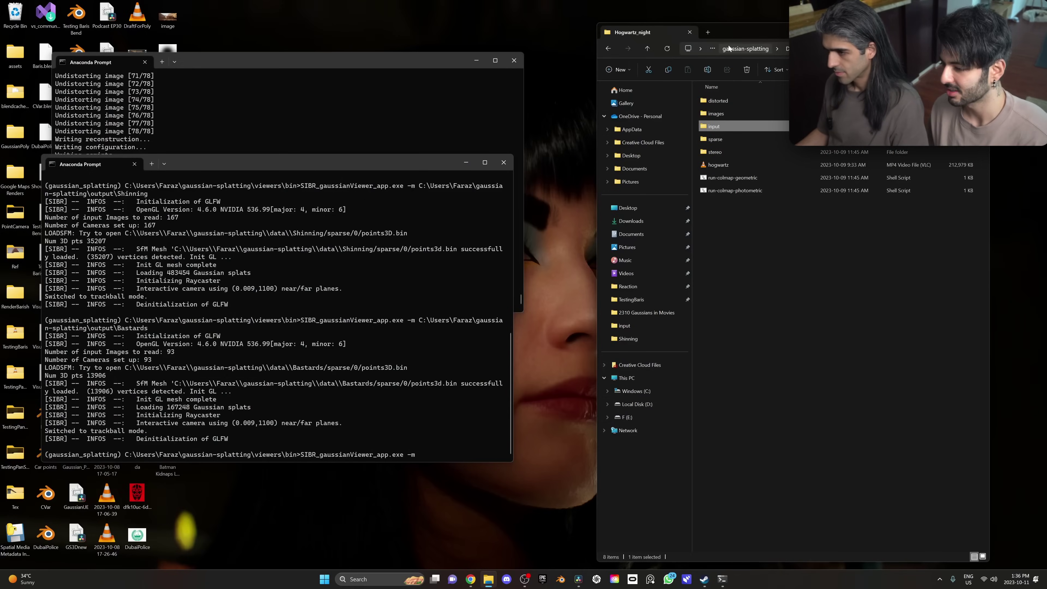
pyautogui.click(727, 45)
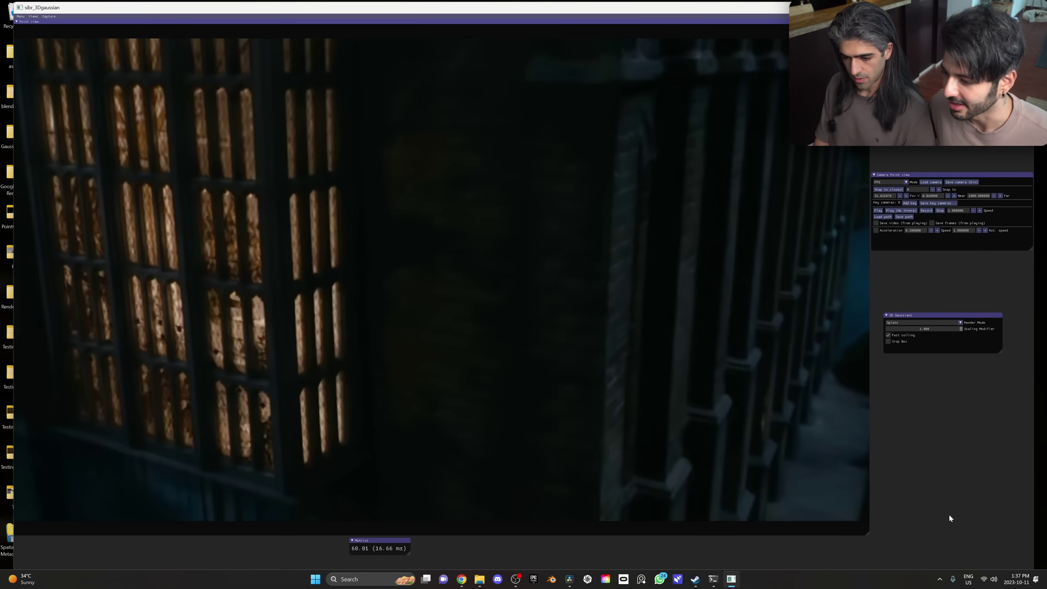
# Pull back from the castle's lit bay window and swing sideways to examine the hall's long facade
pyautogui.press('s')
pyautogui.press('d')
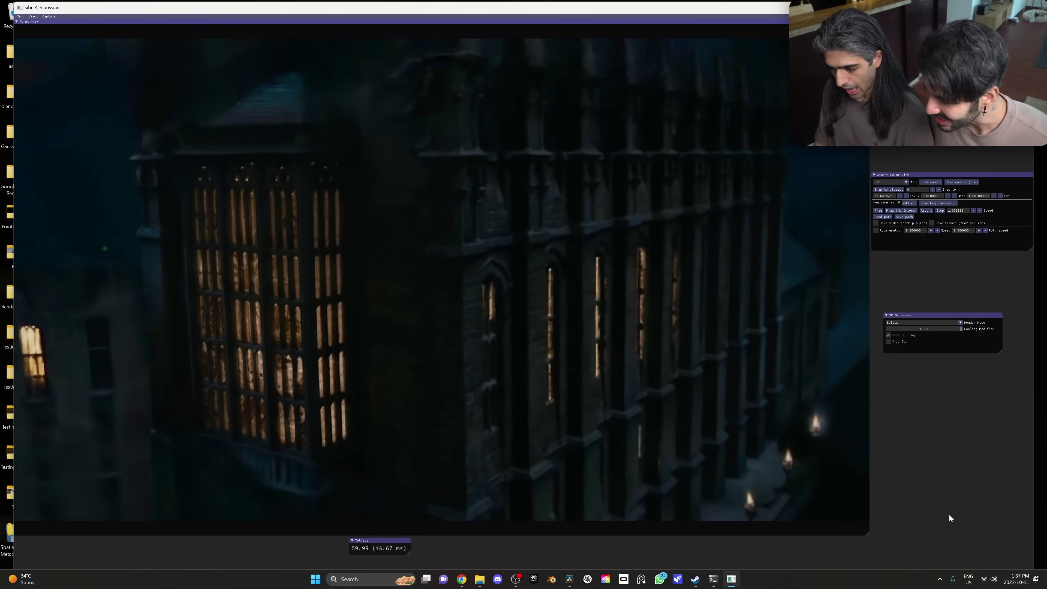
pyautogui.press('d')
pyautogui.press('s')
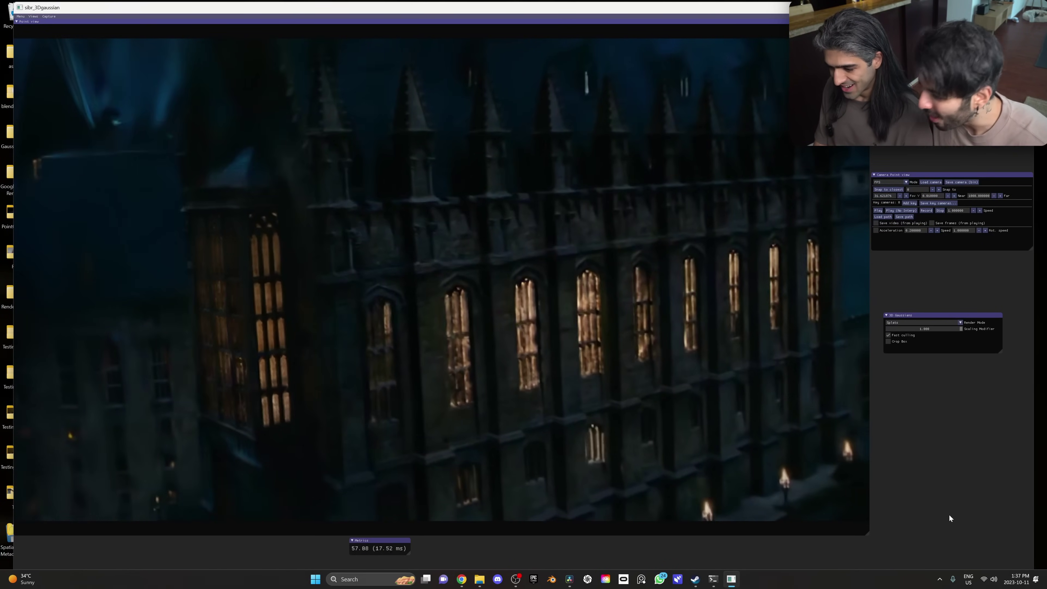
pyautogui.press('e')
pyautogui.press('s')
pyautogui.press('l')
pyautogui.press('k')
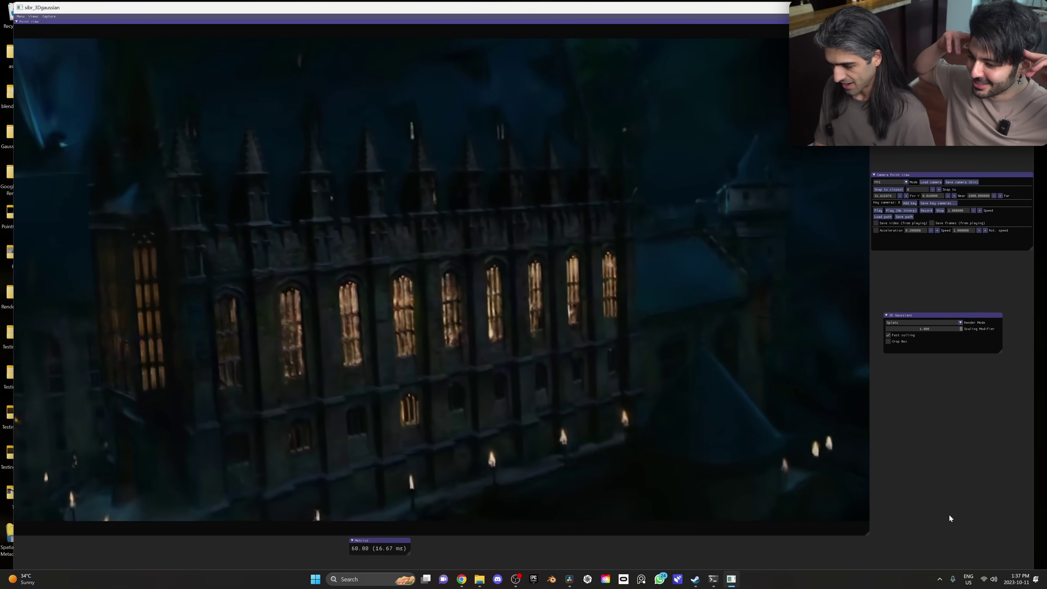
# Move farther back and turn the camera to examine the castle hall's roof, torches and neighbouring towers
pyautogui.press('s')
pyautogui.press('i')
pyautogui.press('j')
pyautogui.press('k')
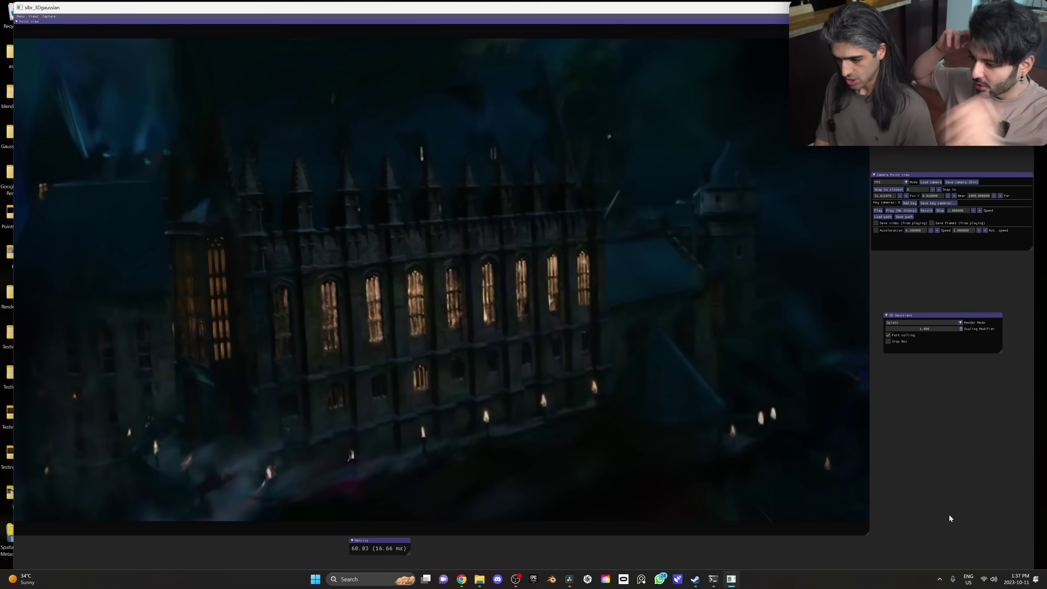
pyautogui.press('l')
pyautogui.press('i')
pyautogui.press('i')
pyautogui.press('j')
pyautogui.press('l')
pyautogui.press('k')
pyautogui.press('d')
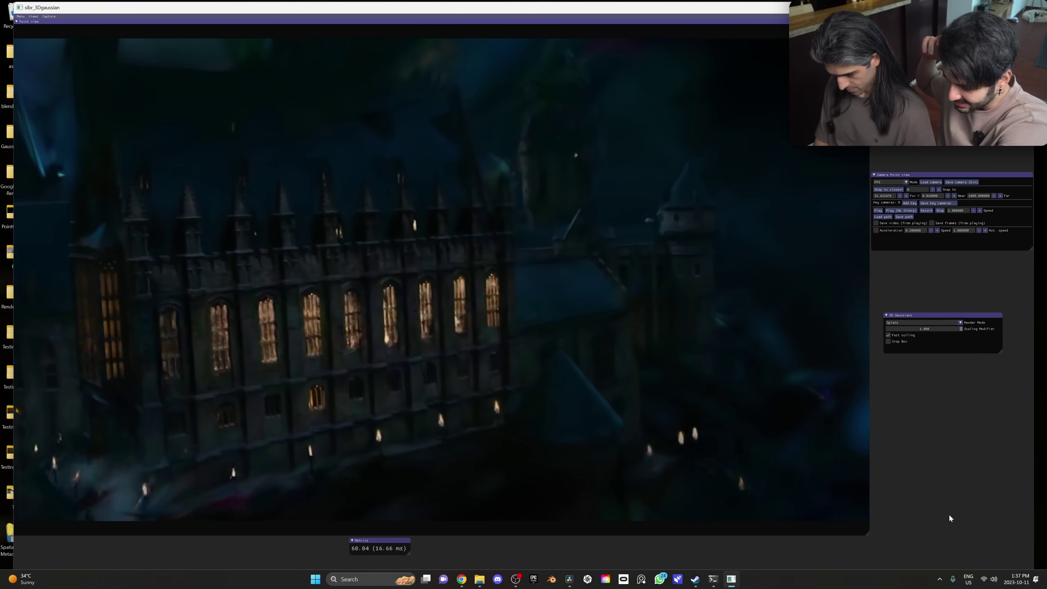
# Turn and slide the camera along the castle hall's lit facade, pull back and tilt up to its roof and spires
pyautogui.press('j')
pyautogui.press('j')
pyautogui.press('d')
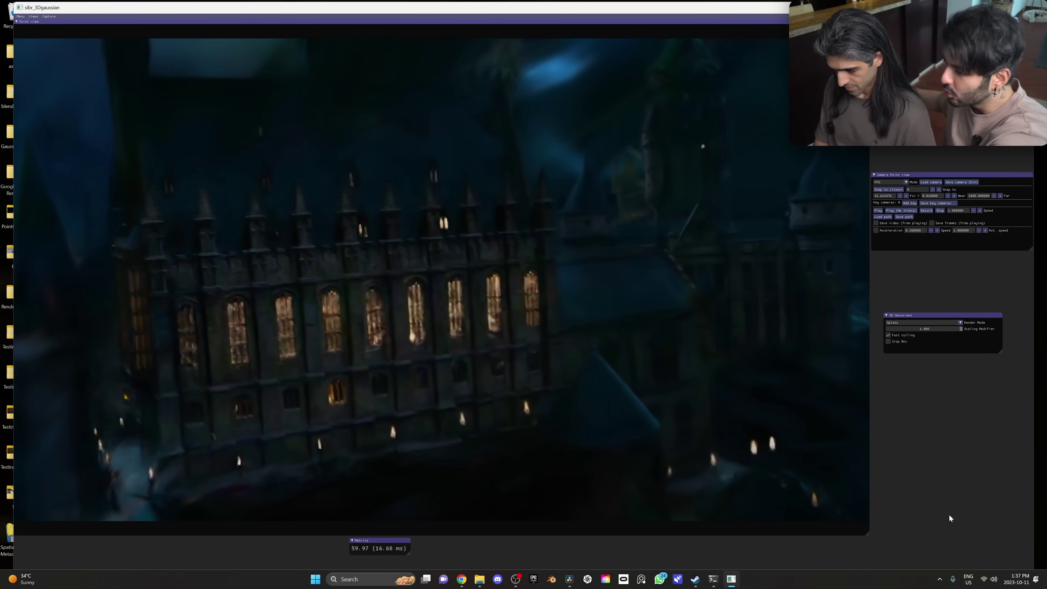
pyautogui.press('j')
pyautogui.press('d')
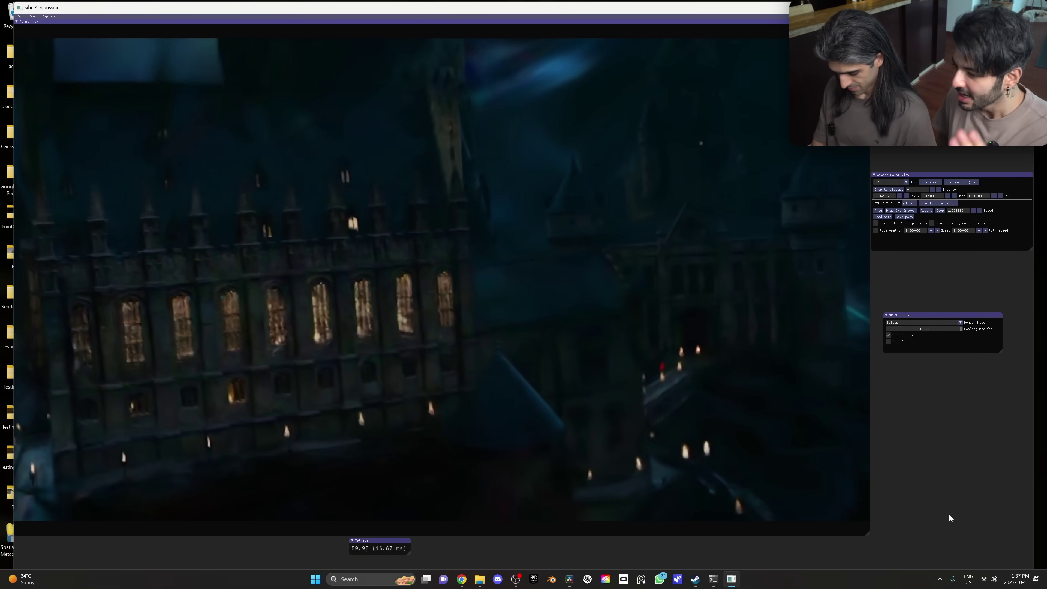
pyautogui.press('j')
pyautogui.press('s')
pyautogui.press('i')
pyautogui.press('j')
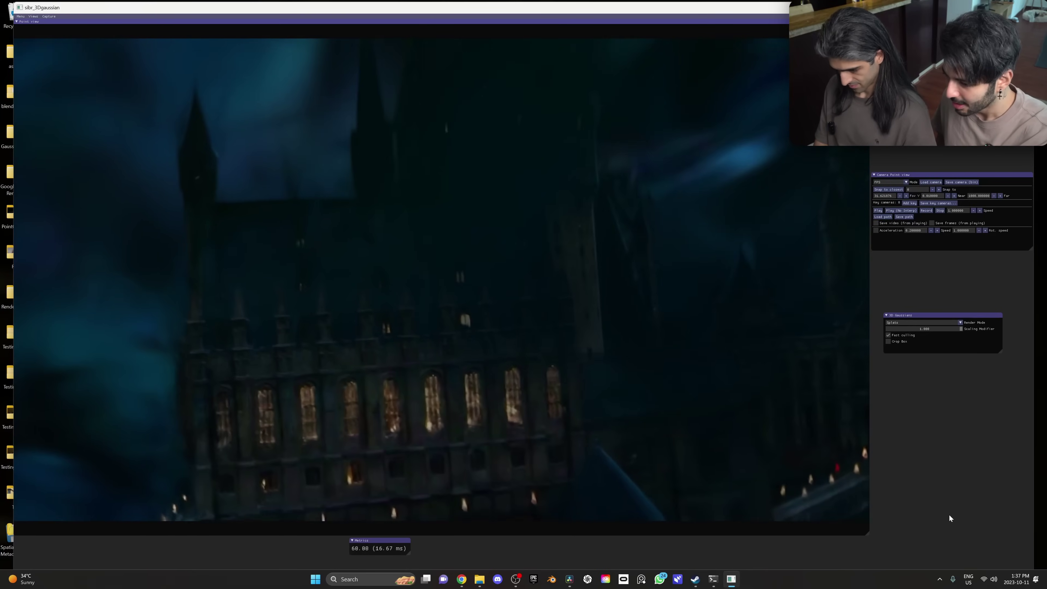
# Move in on the hall and shift sideways past its end to examine the torchlit bridge
pyautogui.press('k')
pyautogui.press('i')
pyautogui.press('k')
pyautogui.press('w')
pyautogui.press('l')
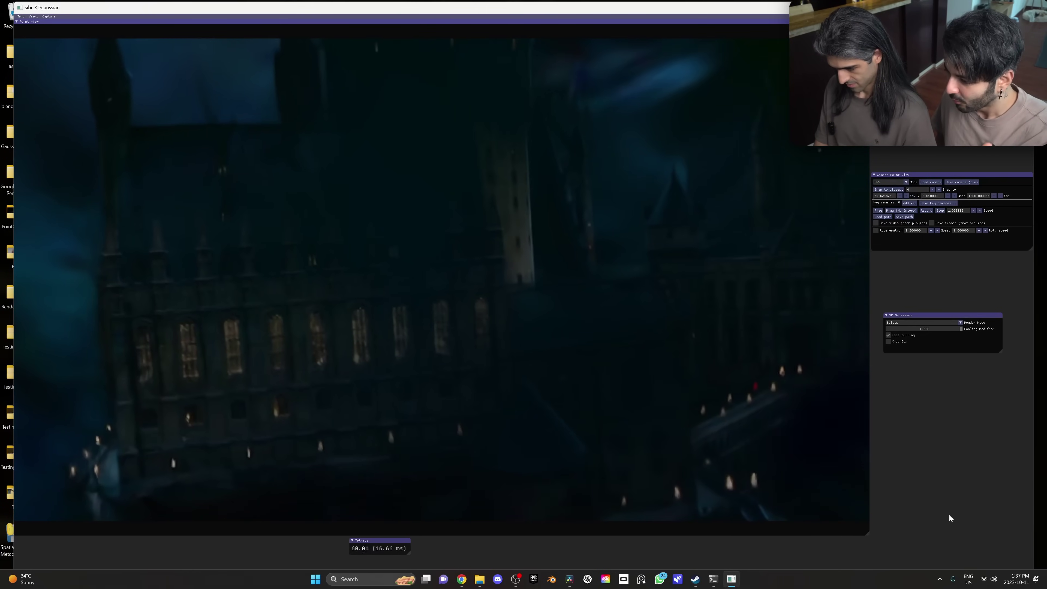
pyautogui.press('k')
pyautogui.press('d')
pyautogui.press('i')
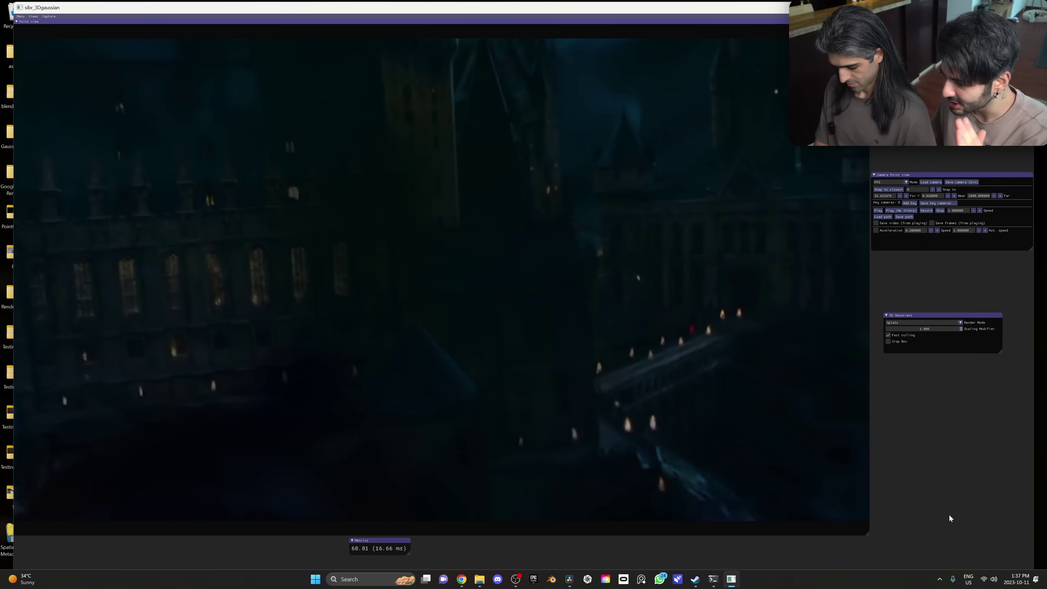
# Tilt and pan across the castle to examine the round tower, the high spires and the building behind the bridge
pyautogui.press('i')
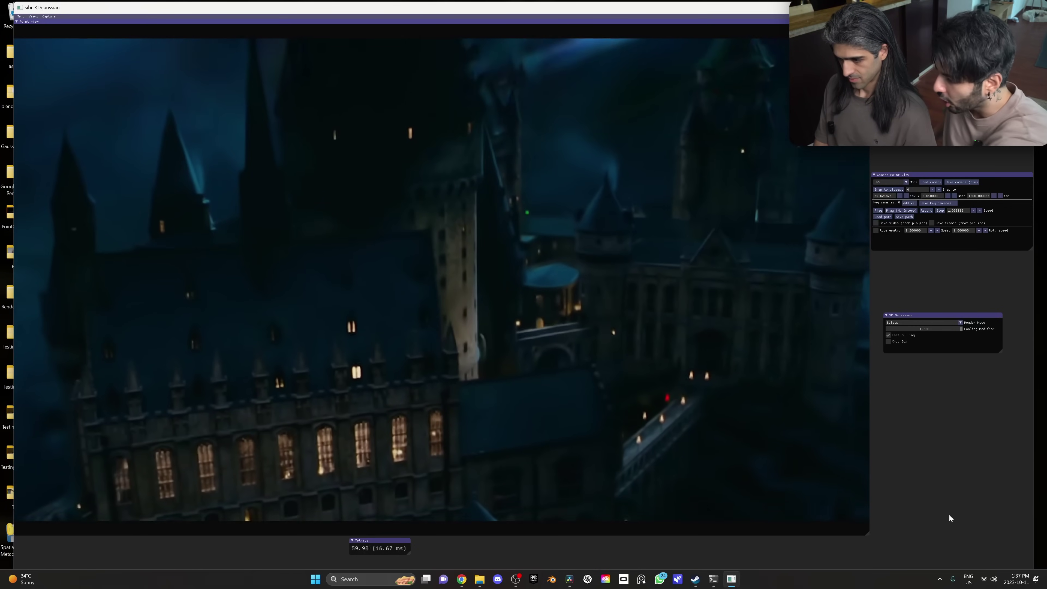
pyautogui.press('j')
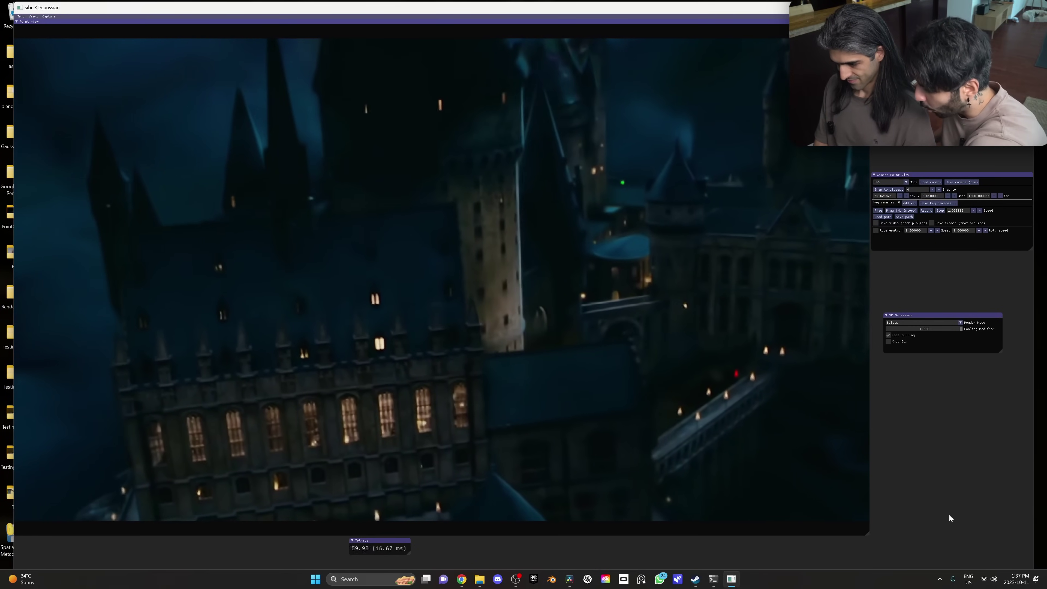
pyautogui.press('l')
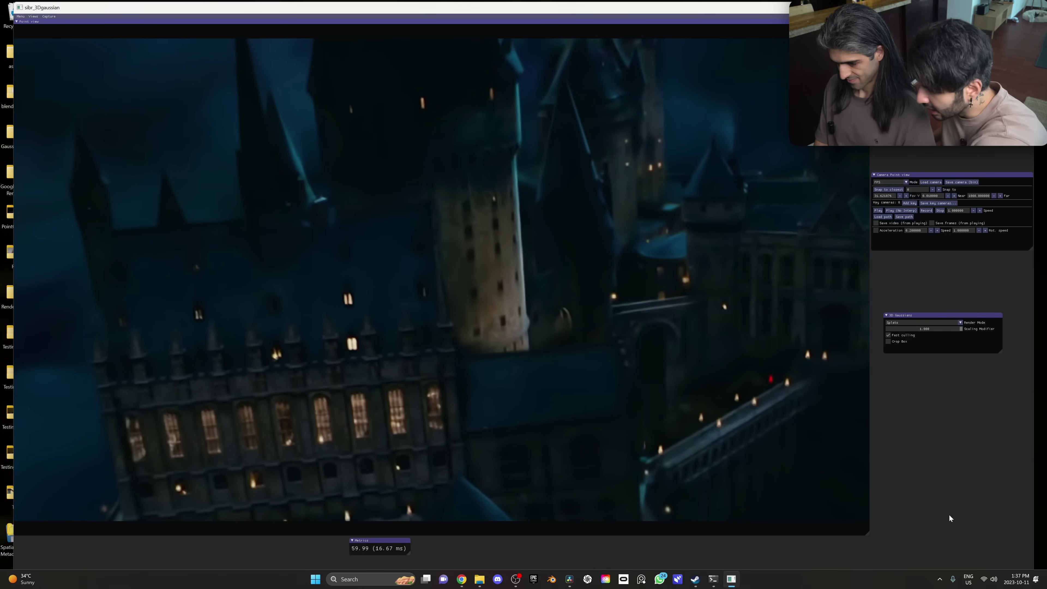
pyautogui.press('k')
pyautogui.press('e')
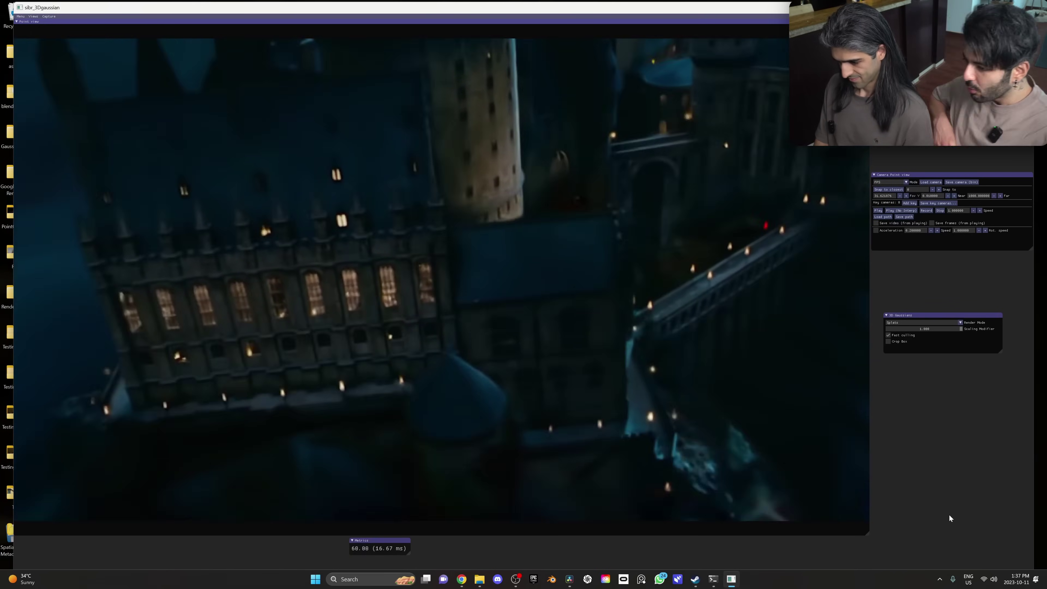
pyautogui.press('i')
pyautogui.press('l')
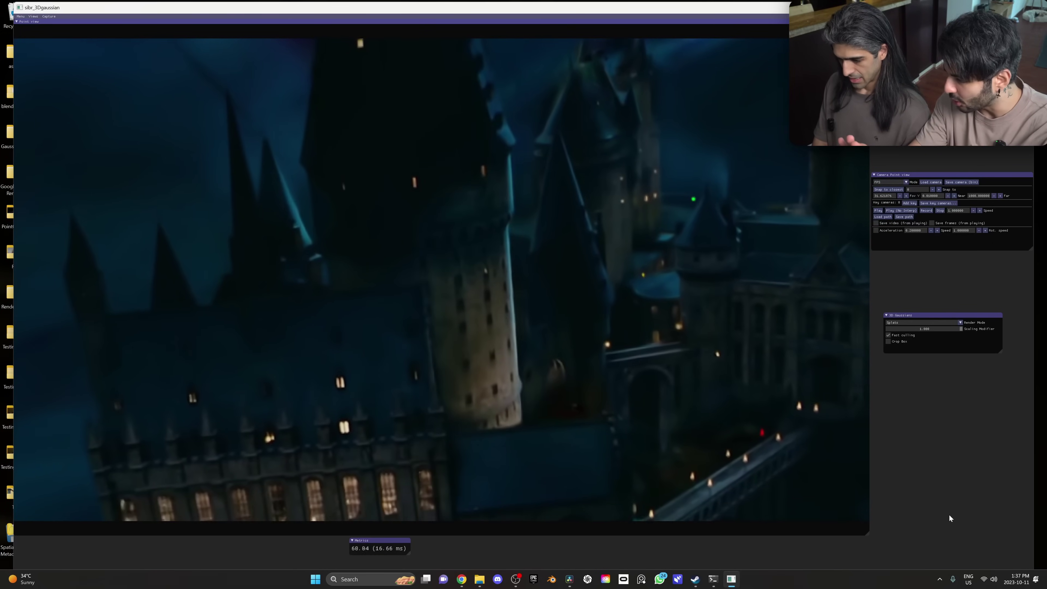
pyautogui.press('l')
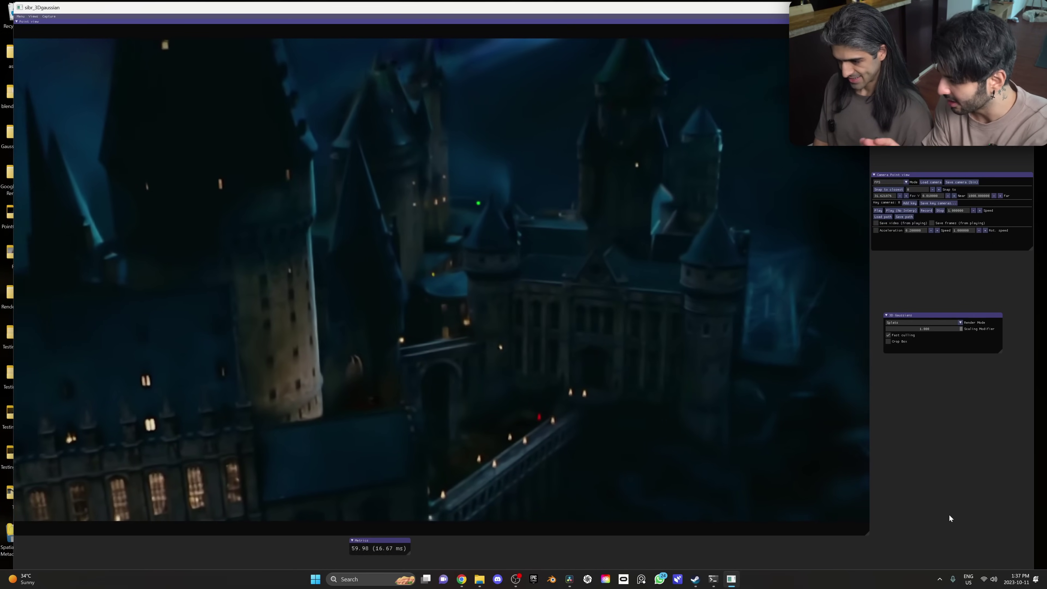
pyautogui.press('j')
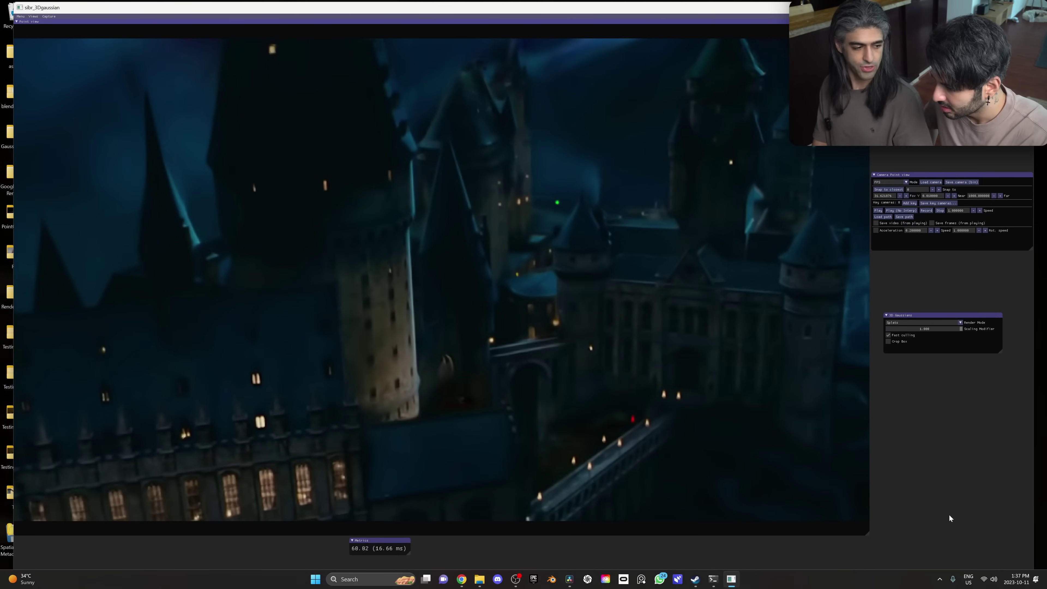
pyautogui.press('k')
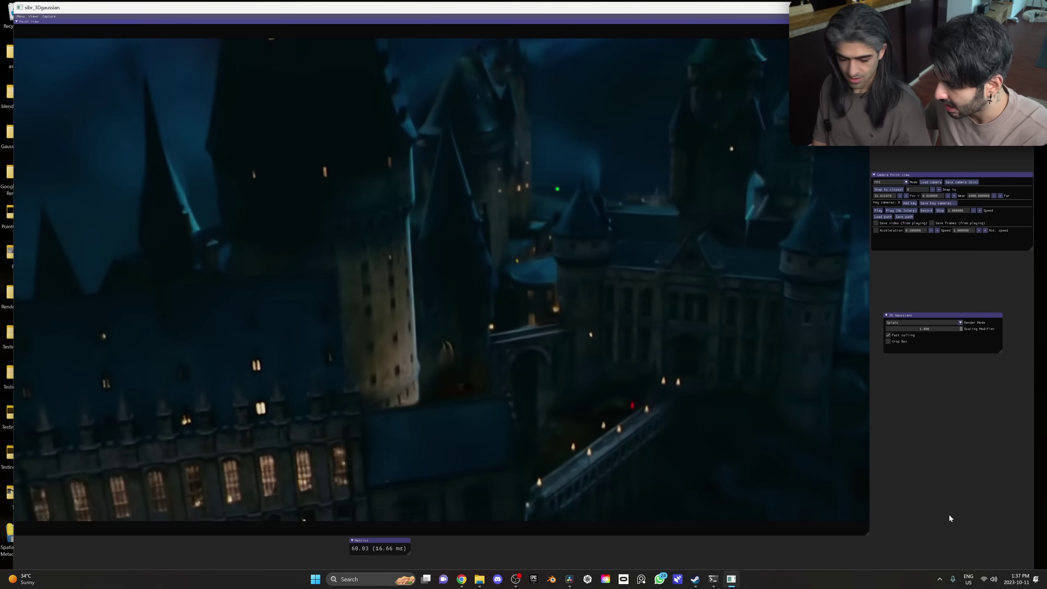
# Sweep the camera between the building beyond the bridge and the lit hall to compare both sides of the castle
pyautogui.press('l')
pyautogui.press('j')
pyautogui.press('l')
pyautogui.press('i')
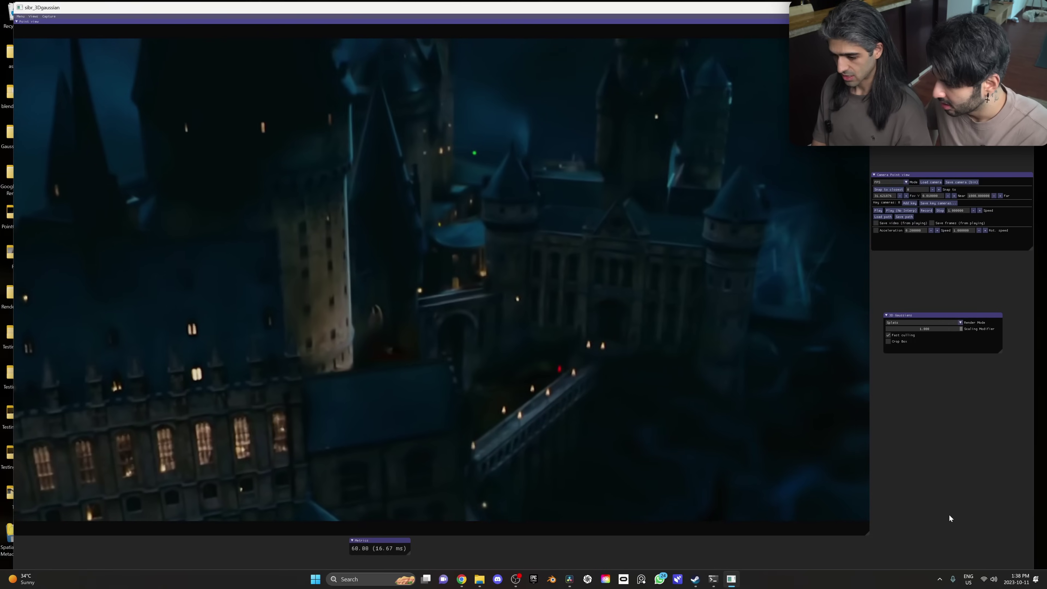
pyautogui.press('j')
pyautogui.press('k')
pyautogui.press('j')
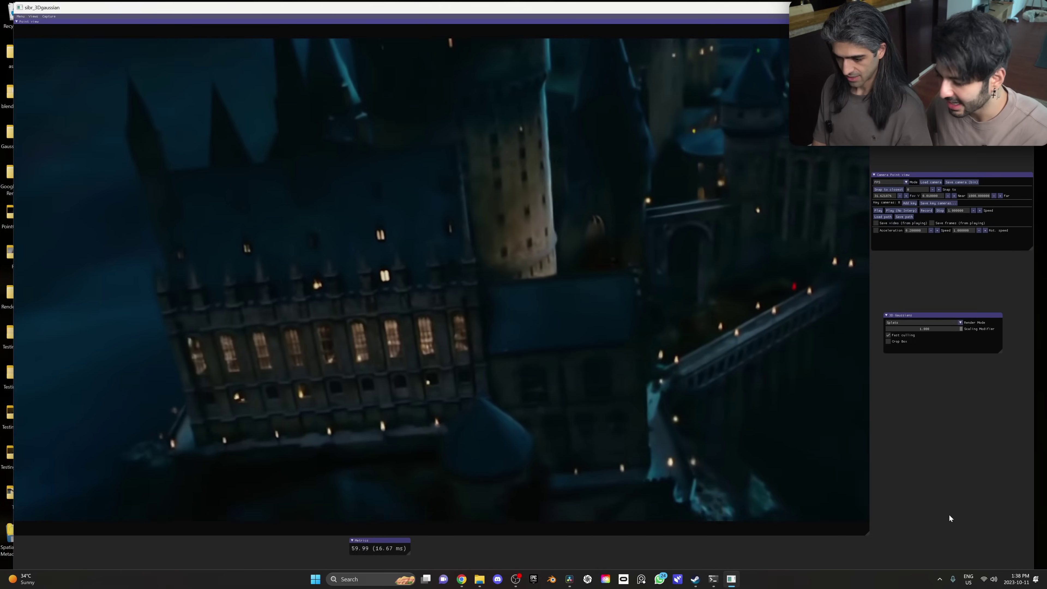
pyautogui.press('i')
pyautogui.press('l')
pyautogui.press('i')
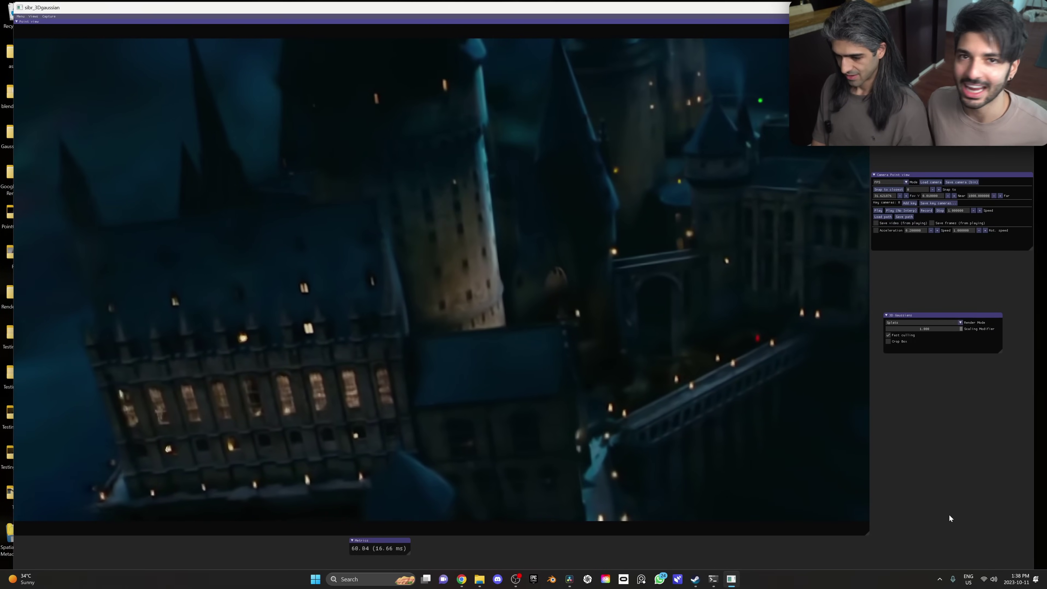
# Move toward the round tower and back out to frame the hall, tower and bridge together
pyautogui.press('k')
pyautogui.press('l')
pyautogui.press('w')
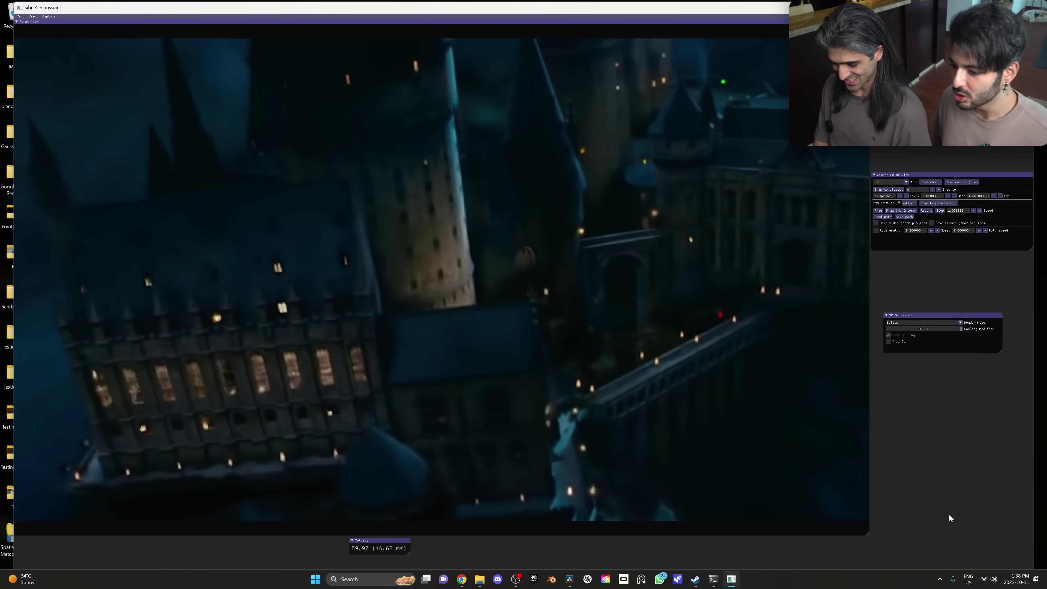
pyautogui.press('i')
pyautogui.press('j')
pyautogui.press('k')
pyautogui.press('l')
pyautogui.press('s')
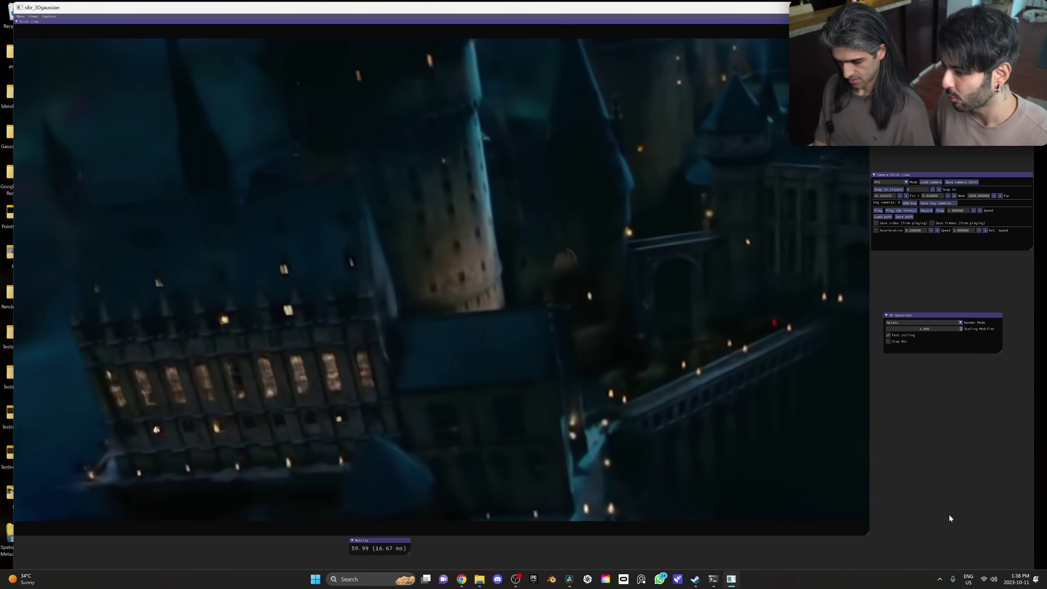
pyautogui.press('i')
pyautogui.press('l')
pyautogui.press('s')
pyautogui.press('k')
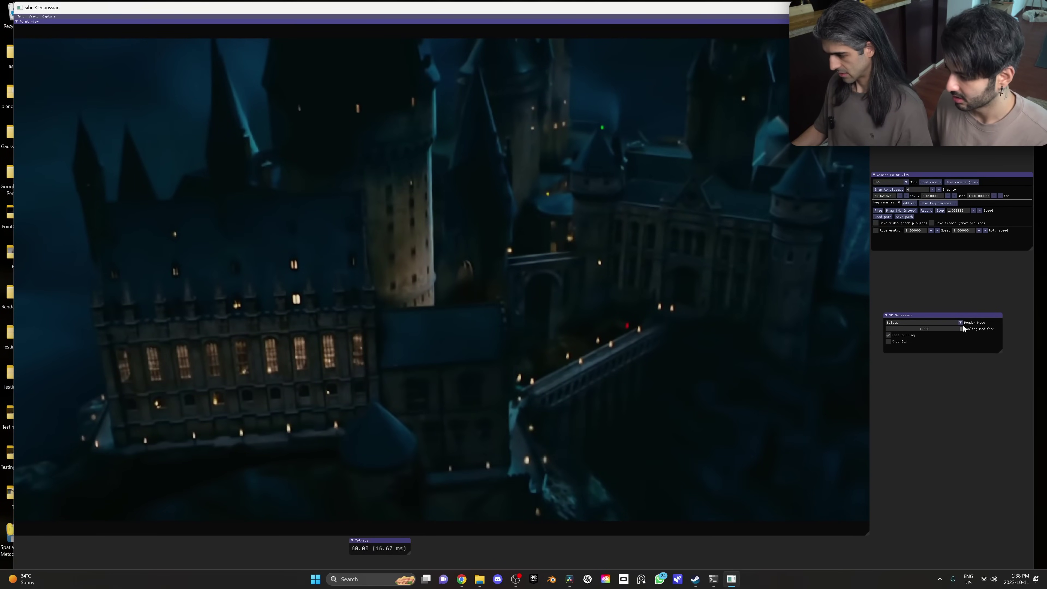
# Reduce the splats' scaling modifier and look over the castle's towers and bridge with the smaller splats
pyautogui.moveTo(961, 329); pyautogui.dragTo(921, 326)
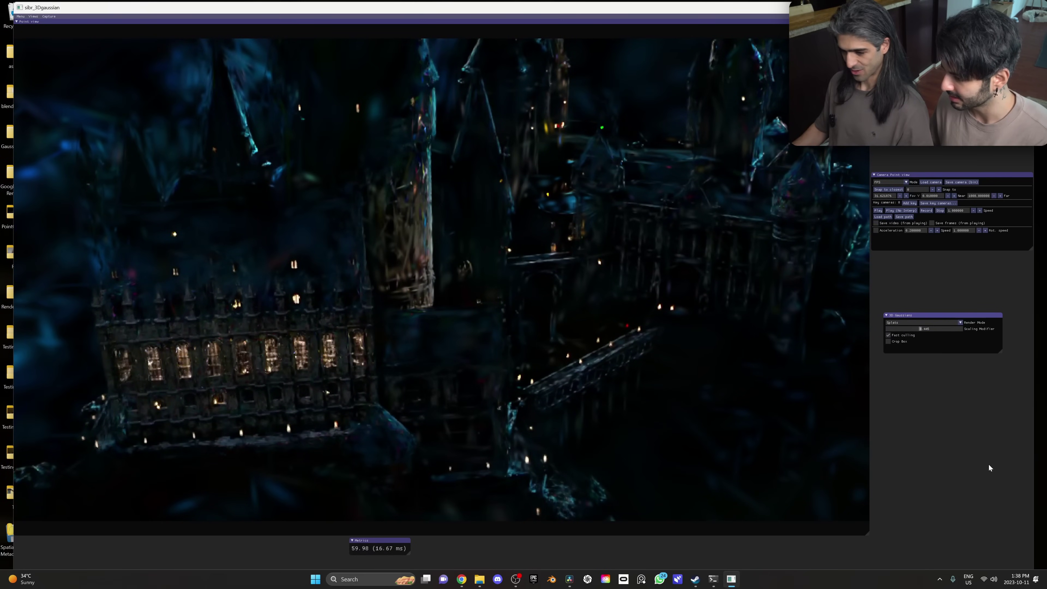
pyautogui.press('i')
pyautogui.press('l')
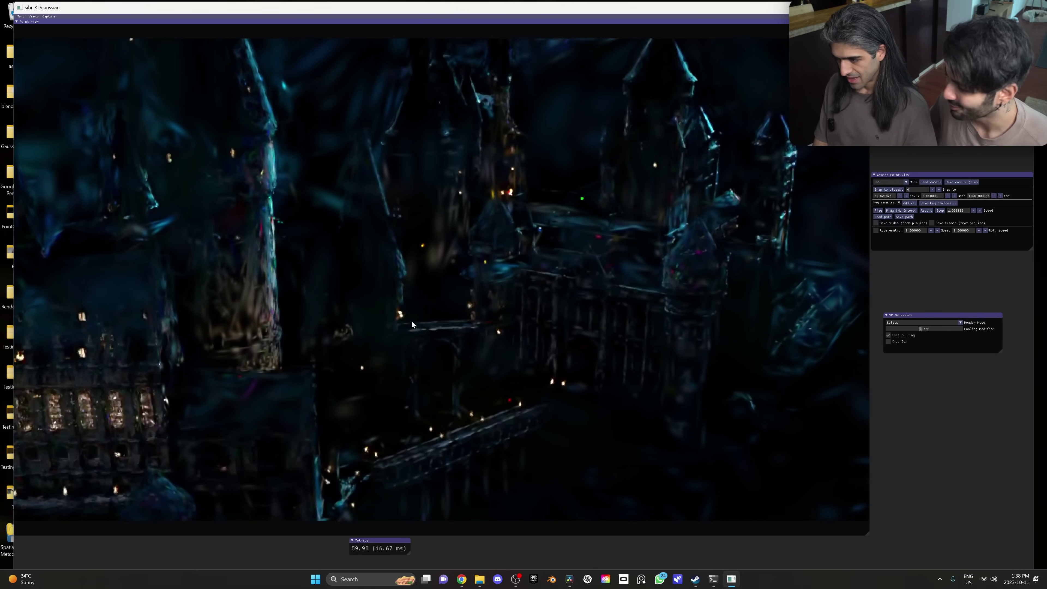
pyautogui.press('j')
pyautogui.press('k')
pyautogui.press('s')
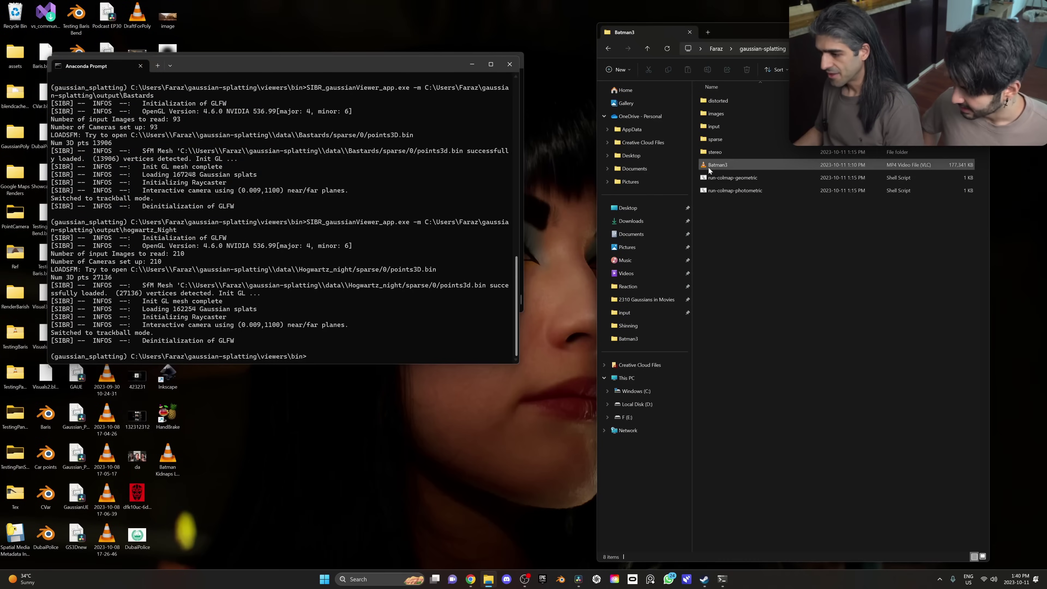
# Play the Batman3 source footage in VLC and close the player
pyautogui.doubleClick(723, 167)
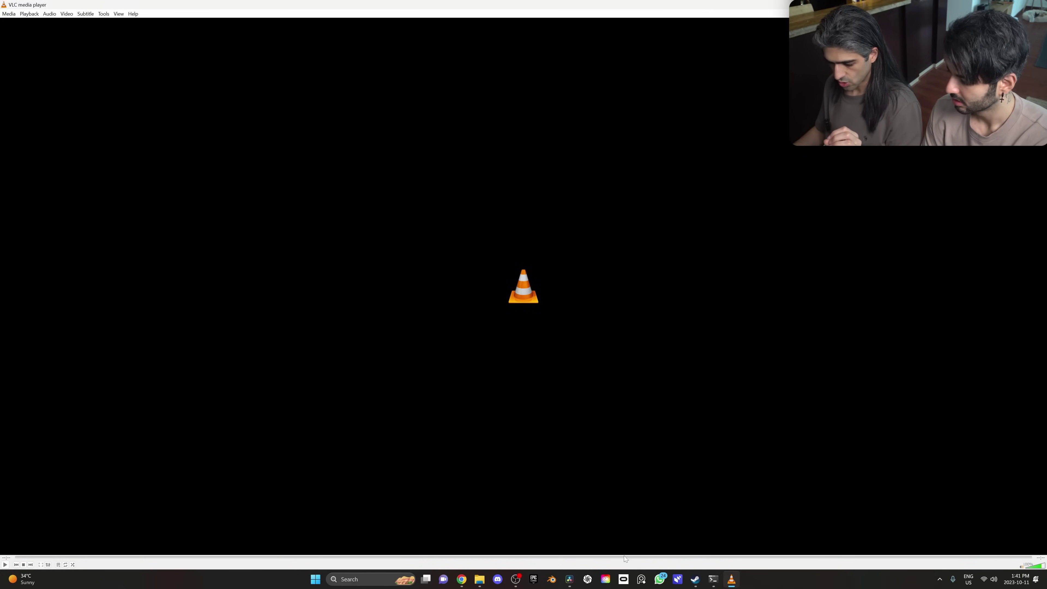
pyautogui.press('space')
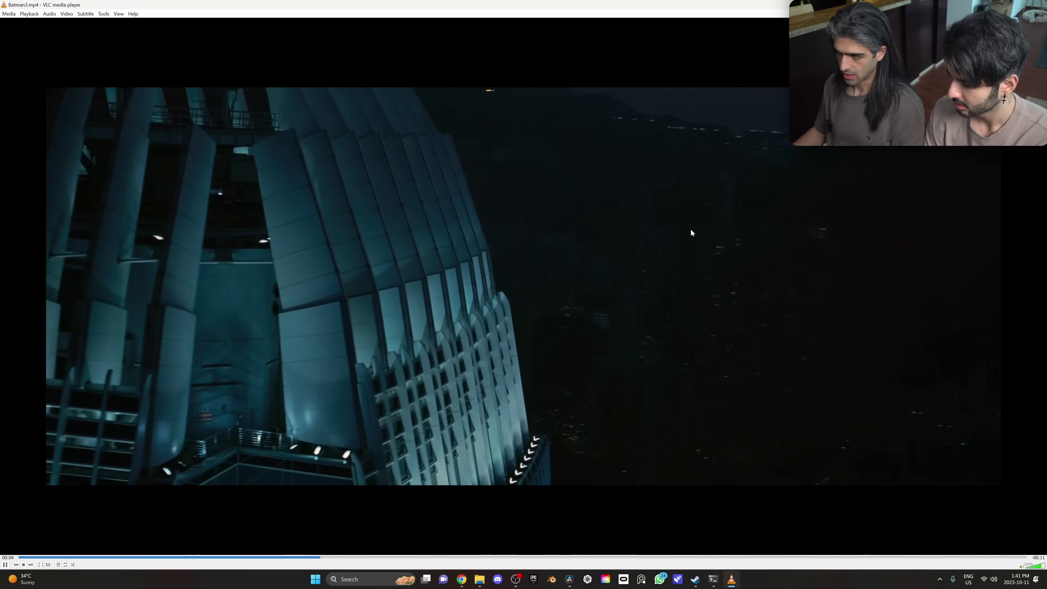
pyautogui.hotkey('alt', 'F4')
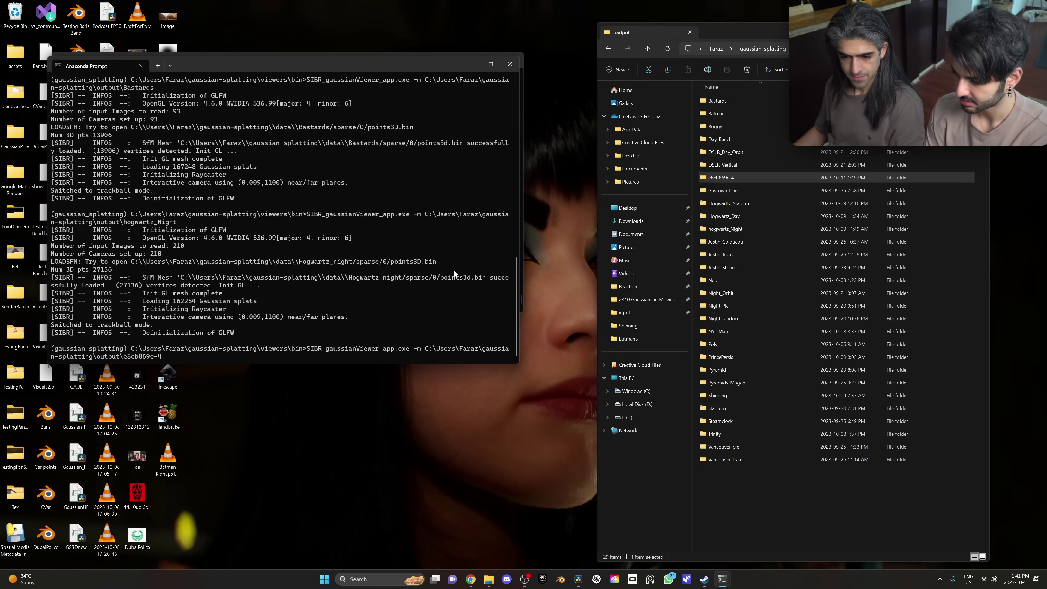
# Launch the Gaussian viewer on the e8cb869e-4 output and enlarge the view of the ribbed domed building
pyautogui.press('Return')
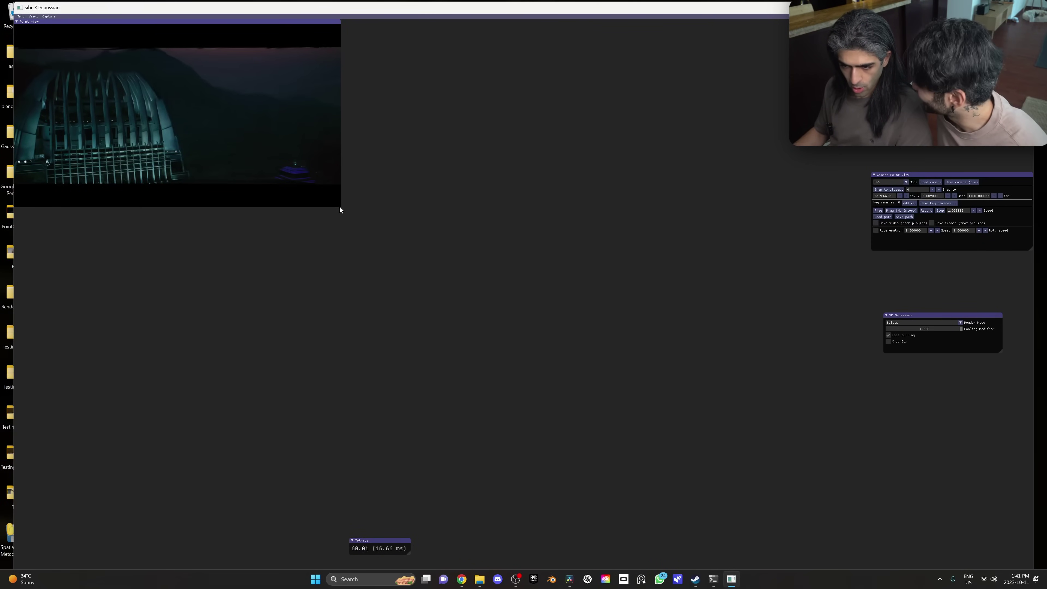
pyautogui.moveTo(339, 206); pyautogui.dragTo(821, 505)
pyautogui.press('w')
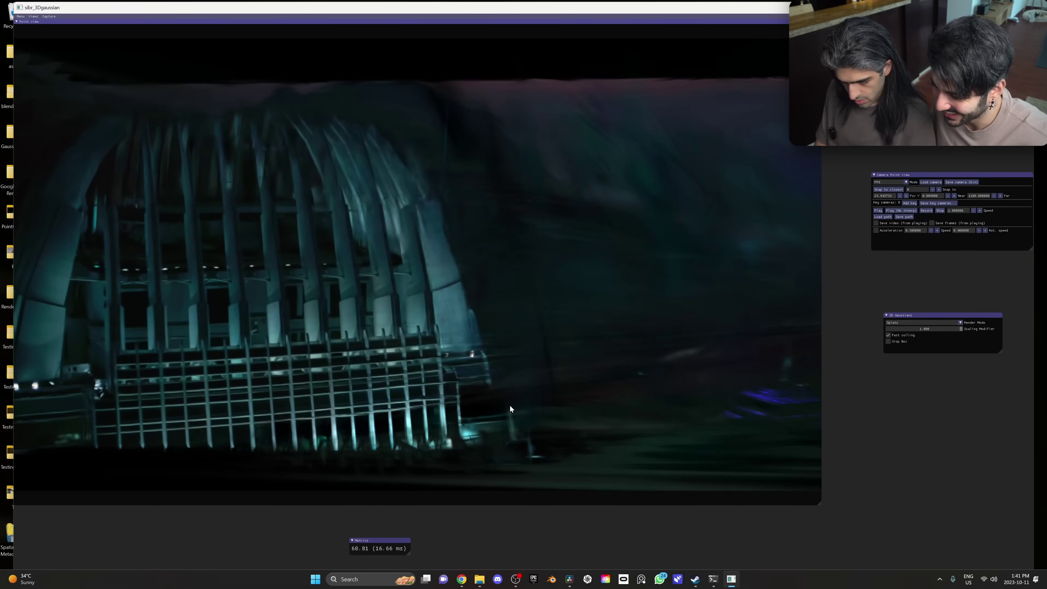
# Fly closer to the ribbed building and shift toward its curved outer edge to examine the lattice and panels
pyautogui.press('w')
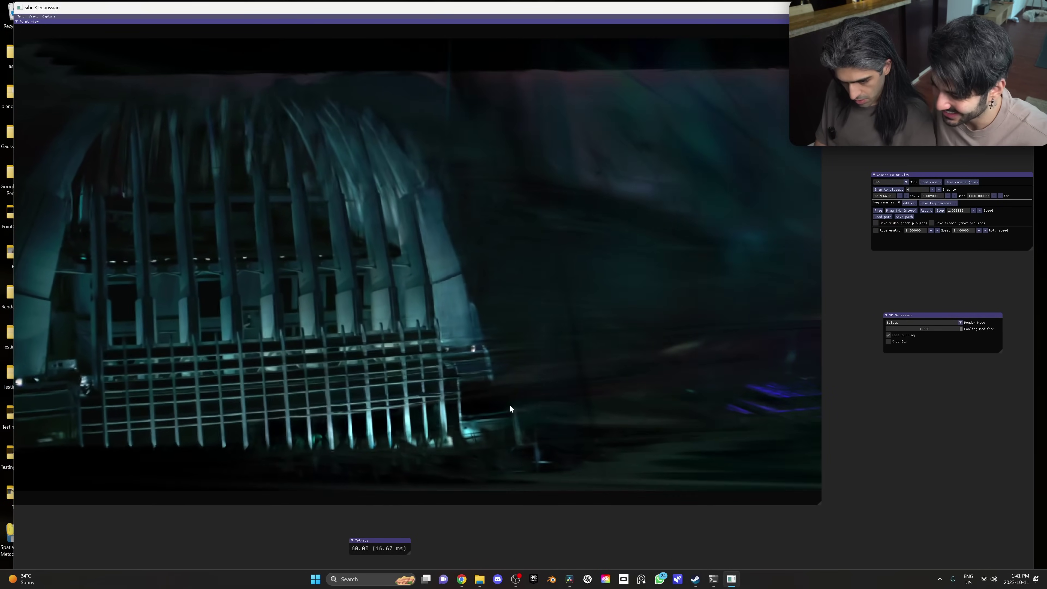
pyautogui.press('w')
pyautogui.press('d')
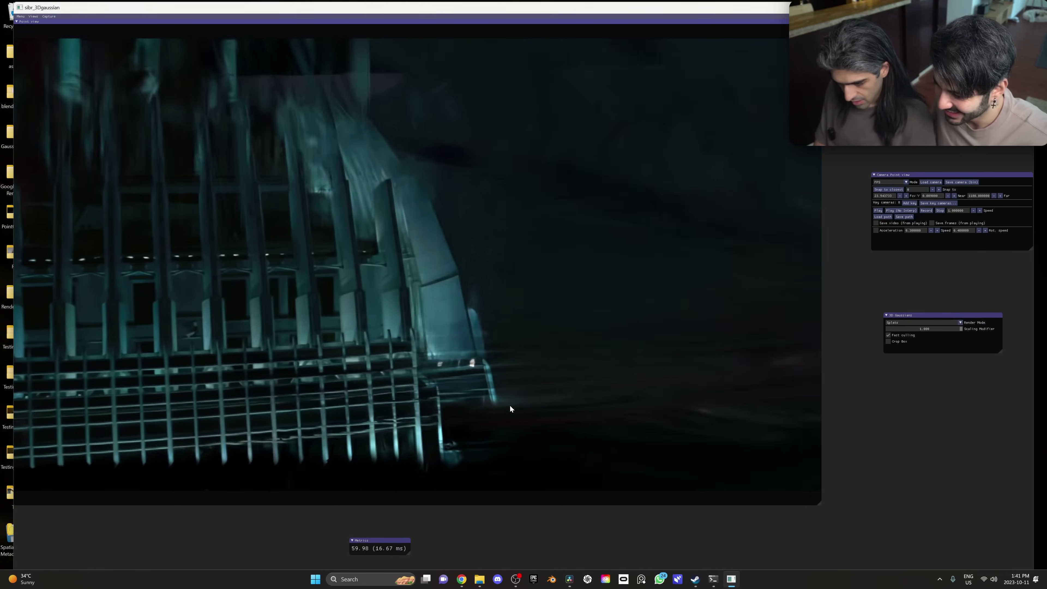
pyautogui.press('a')
pyautogui.press('d')
pyautogui.press('w')
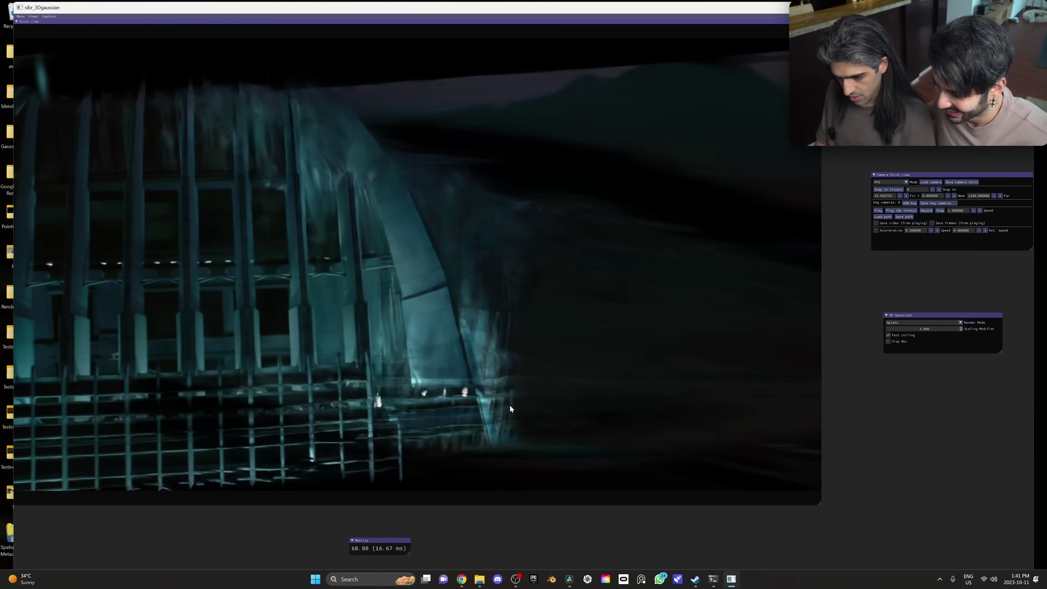
pyautogui.press('w')
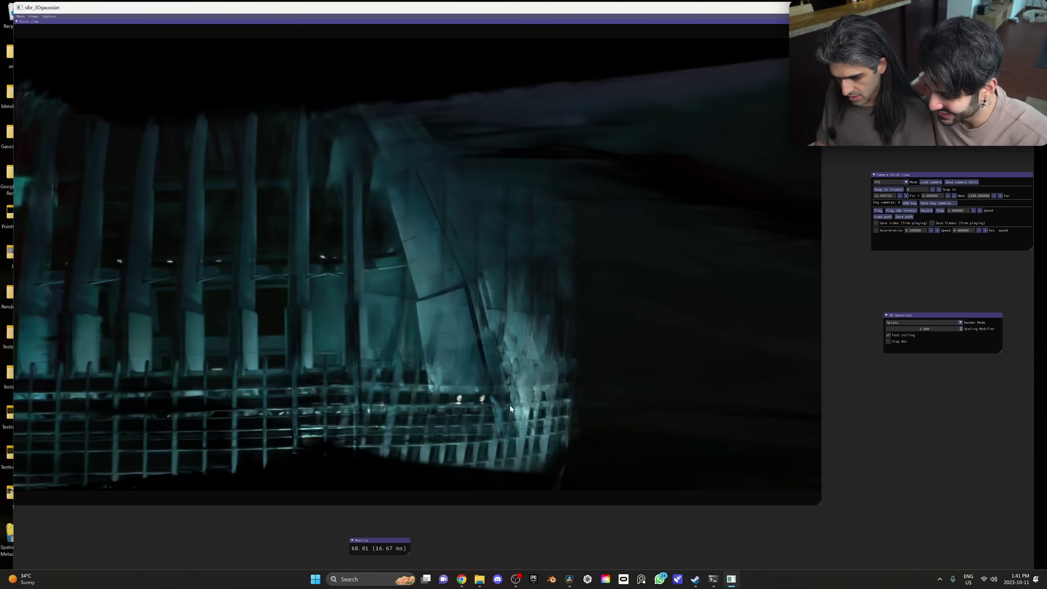
# Fly on past the building's curved edge and turn the camera to frame the dark figure standing on the ledge
pyautogui.press('w')
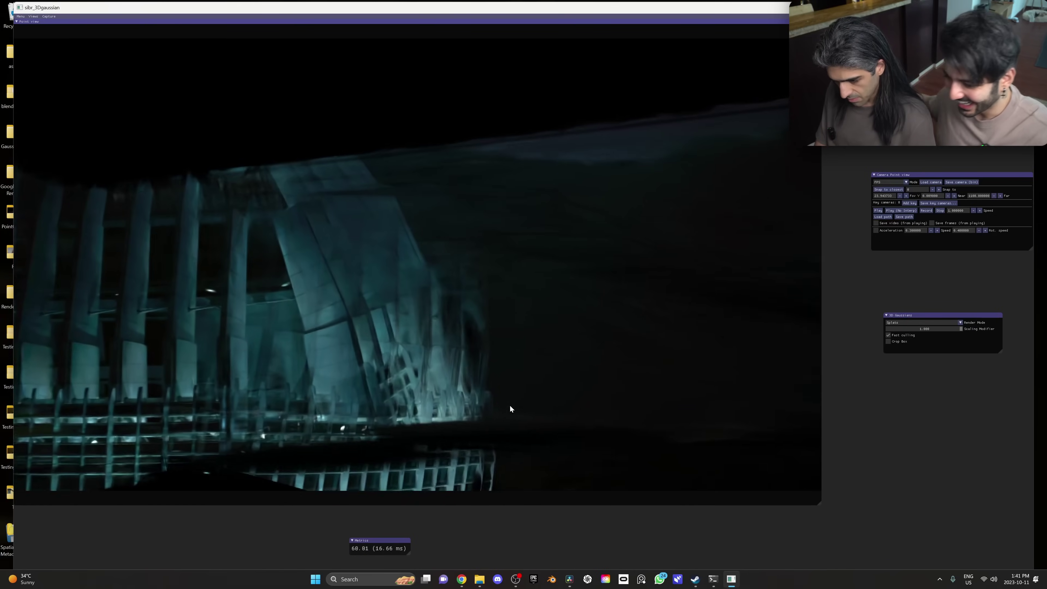
pyautogui.press('w')
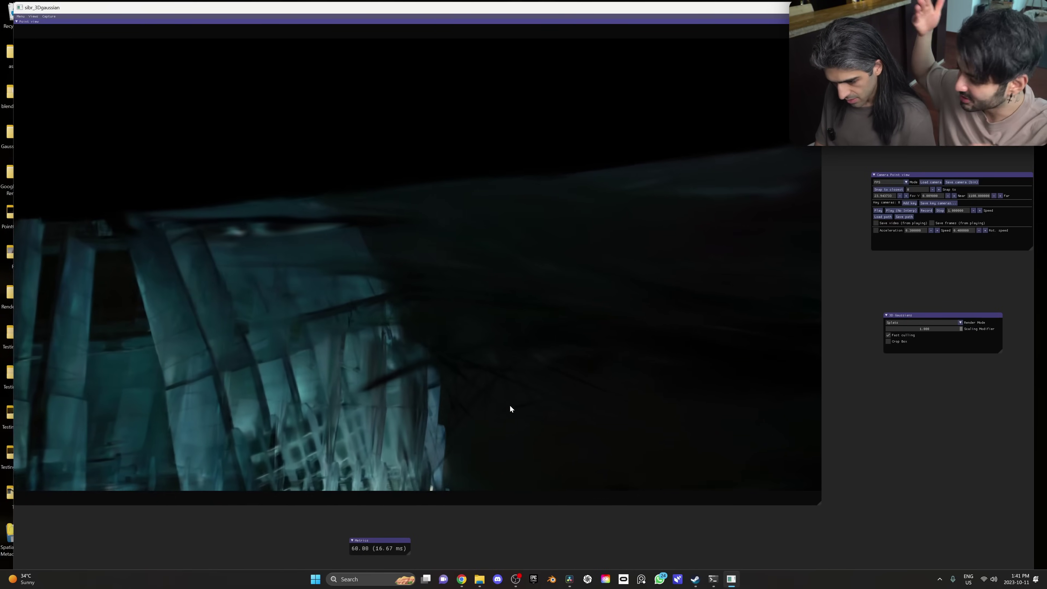
pyautogui.press('w')
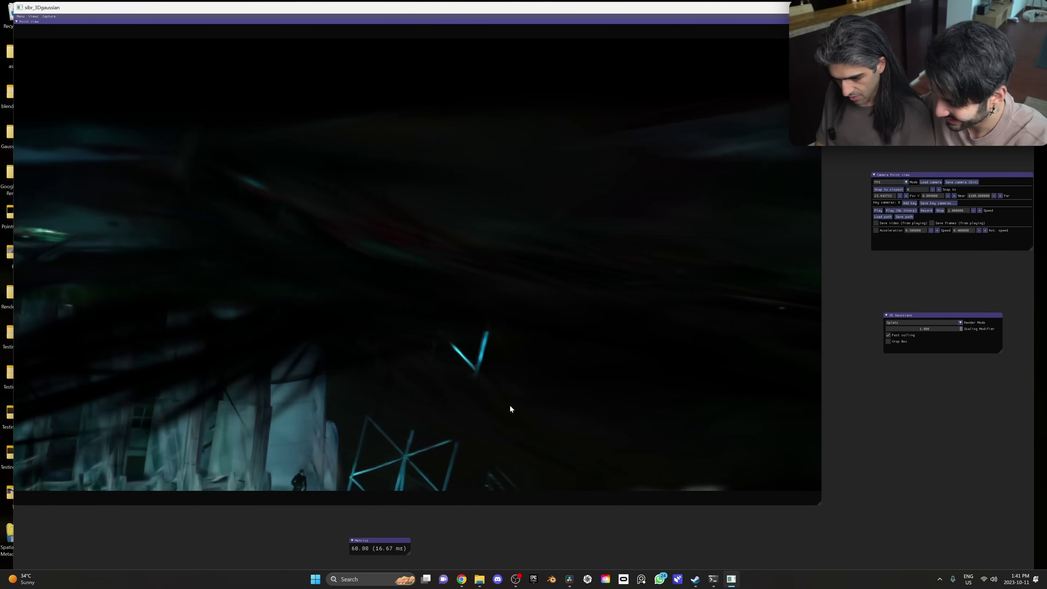
pyautogui.press('w')
pyautogui.press('j')
pyautogui.press('k')
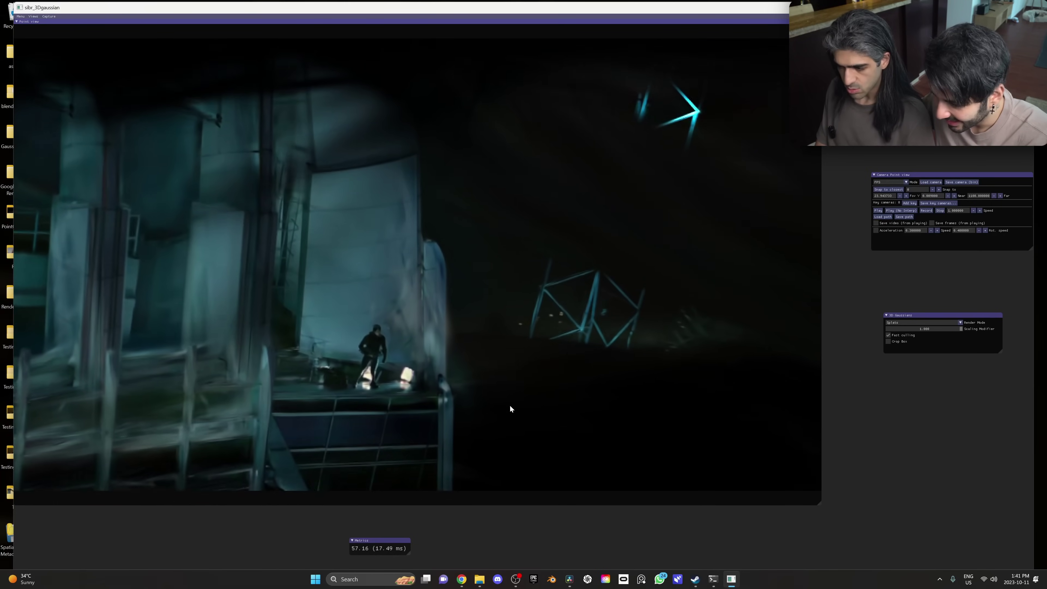
# Back away from the figure's ledge and fly in again to frame the building together with the blue lattice tower
pyautogui.press('j')
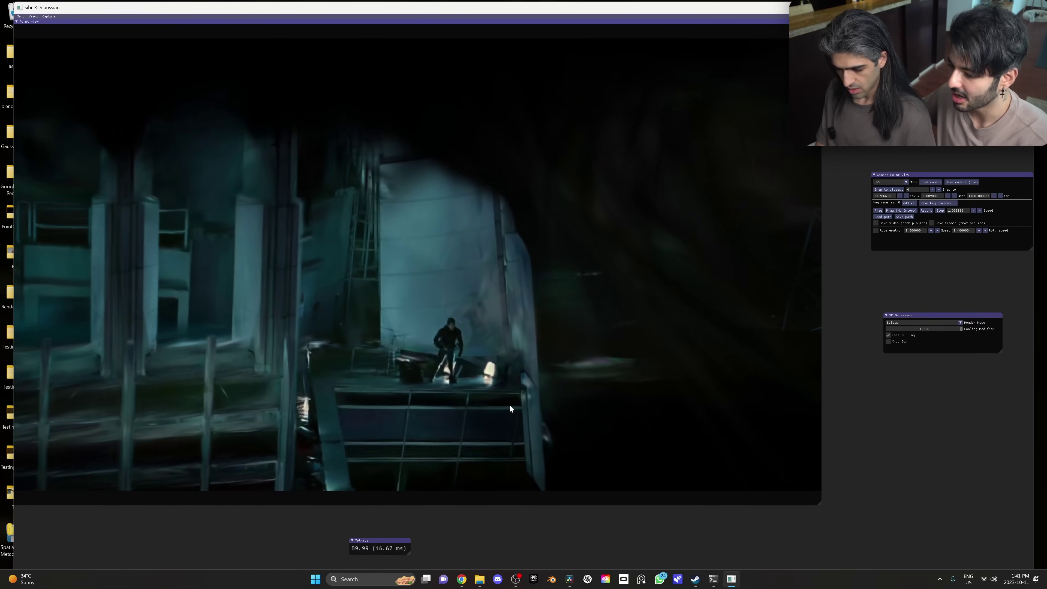
pyautogui.press('l')
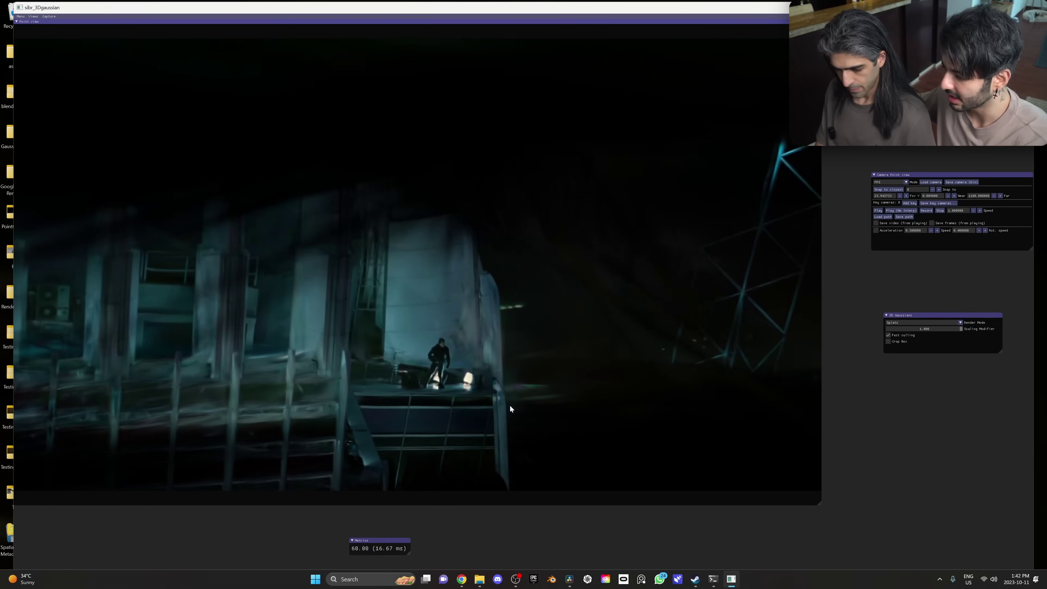
pyautogui.press('s')
pyautogui.press('i')
pyautogui.press('l')
pyautogui.press('k')
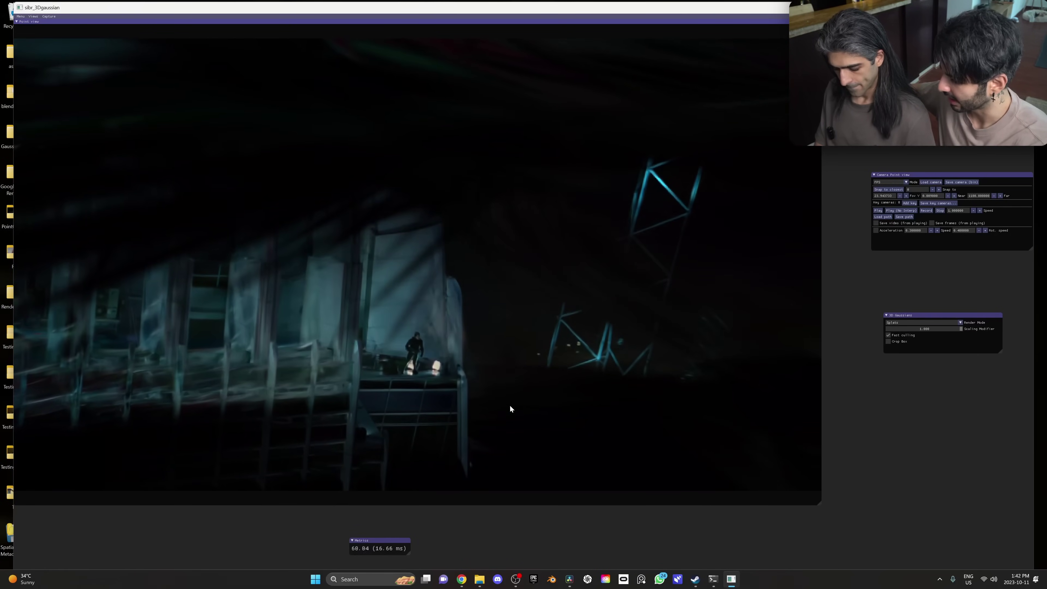
pyautogui.press('p')
pyautogui.press('w')
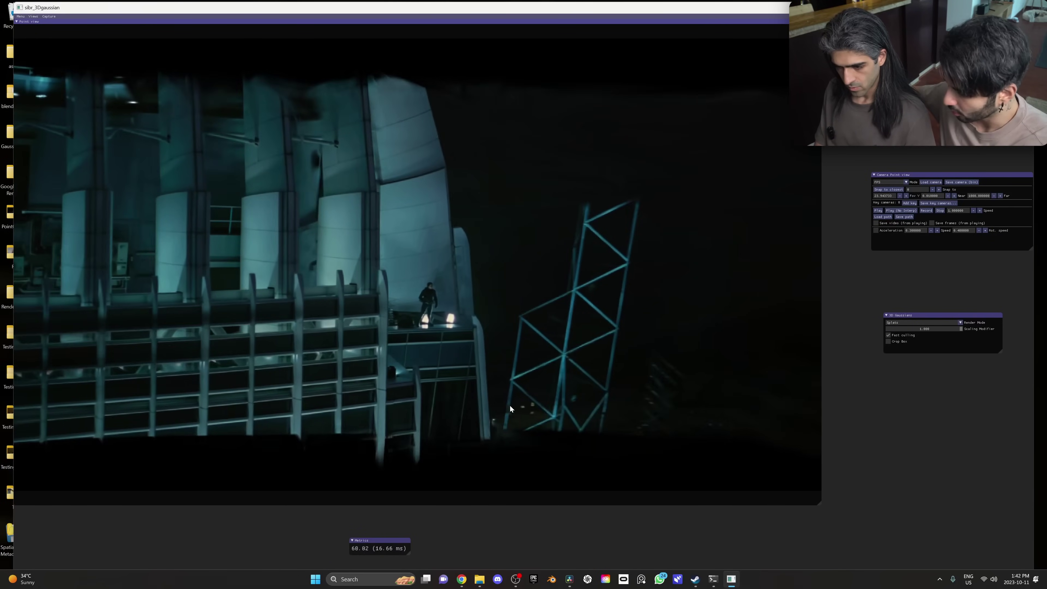
# Strafe and turn the camera around the building's corner, keeping the dark figure on the ledge in view
pyautogui.press('a')
pyautogui.press('l')
pyautogui.press('d')
pyautogui.press('j')
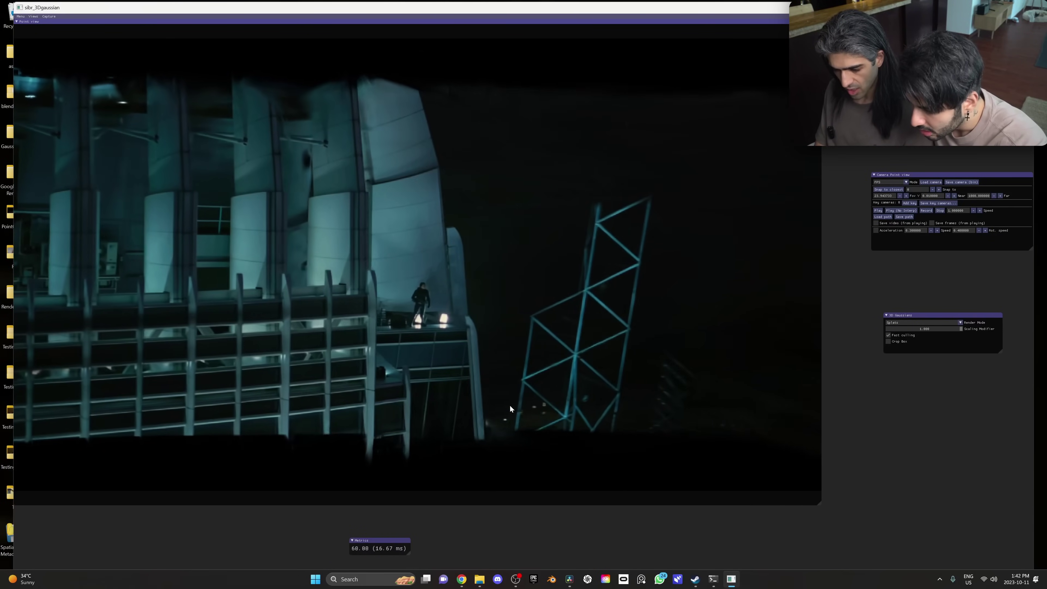
pyautogui.press('a')
pyautogui.press('l')
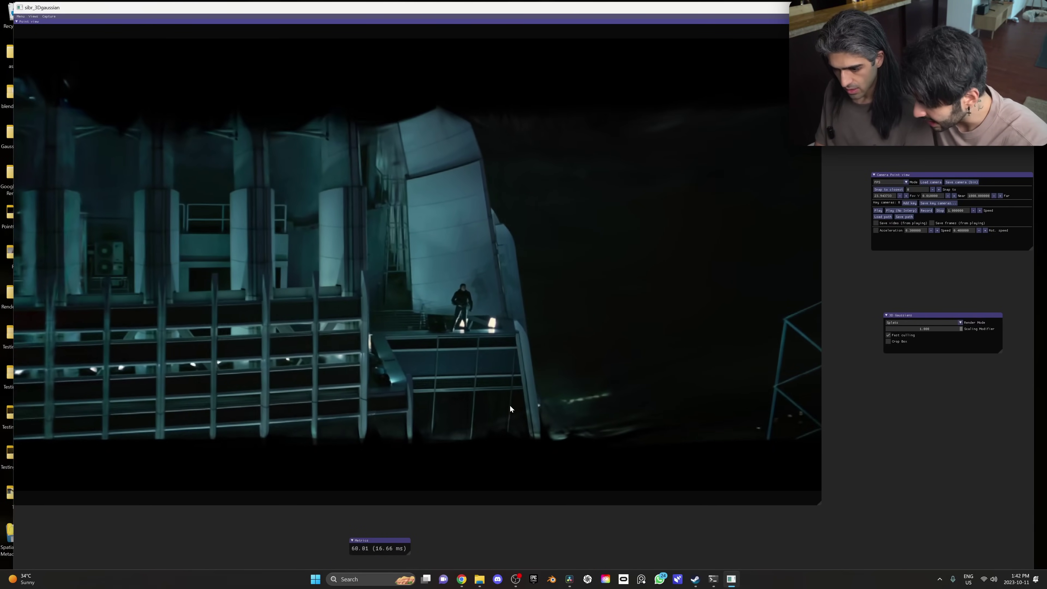
# Fly in close to the figure and the lights on the ledge, then pull back to the whole corner
pyautogui.press('k')
pyautogui.press('w')
pyautogui.press('l')
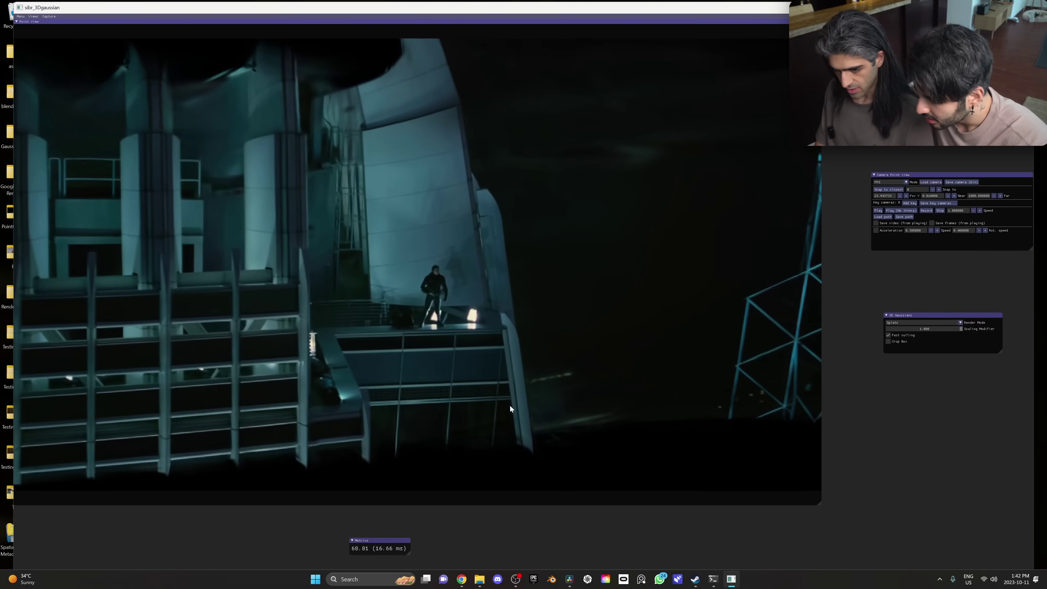
pyautogui.press('w')
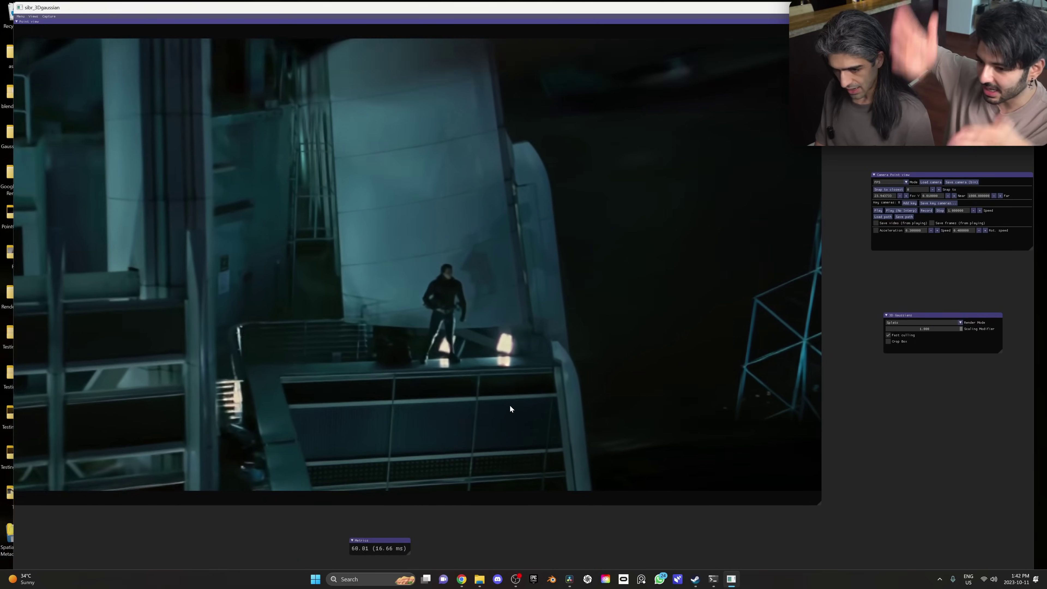
pyautogui.press('a')
pyautogui.press('d')
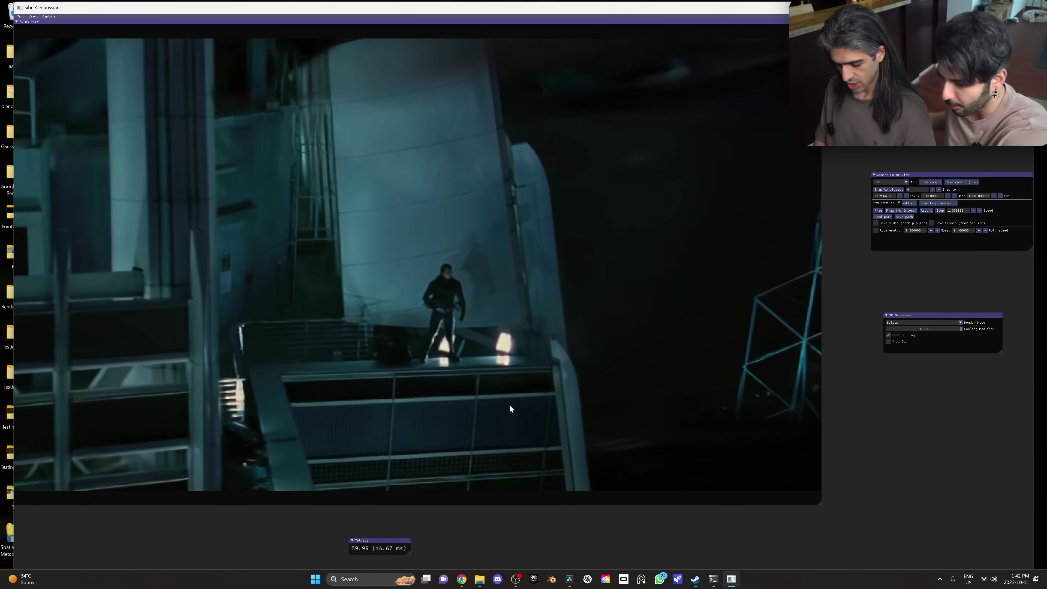
pyautogui.press('s')
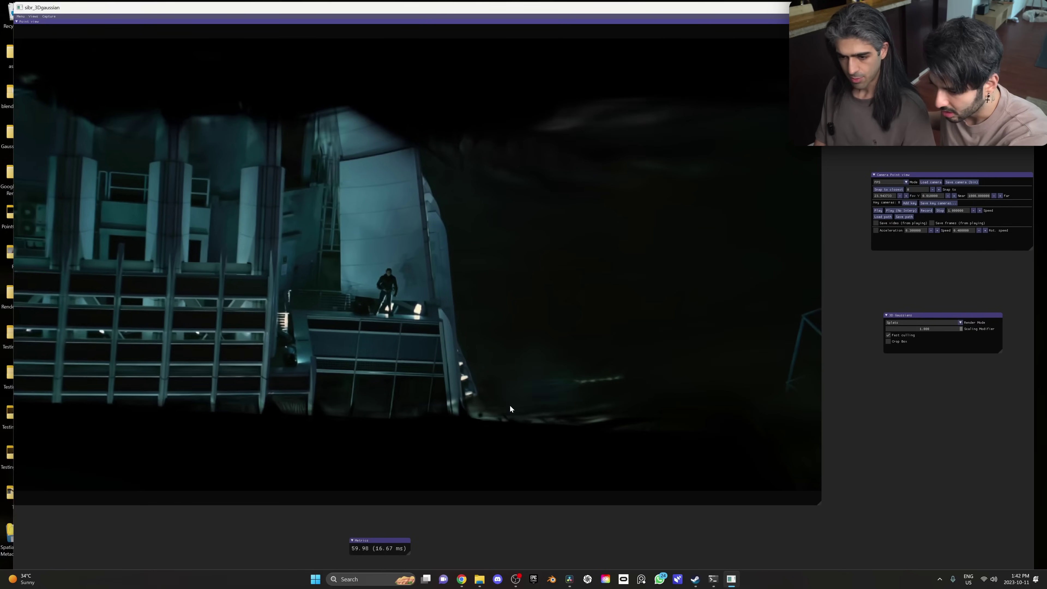
# Move toward and away from the railings and columns of the facade to examine the reconstruction's depth
pyautogui.press('s')
pyautogui.press('i')
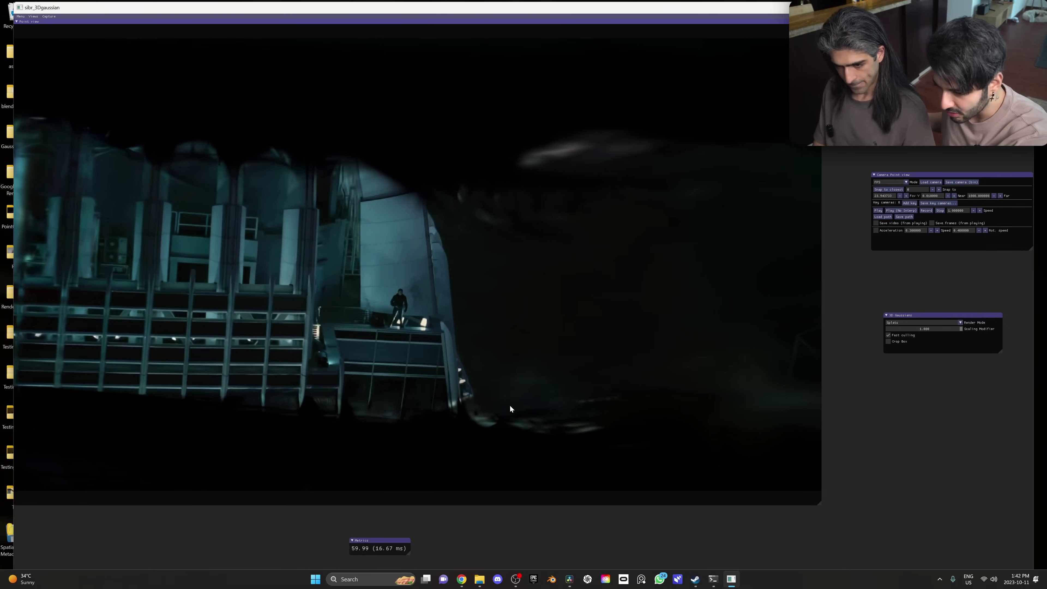
pyautogui.press('w')
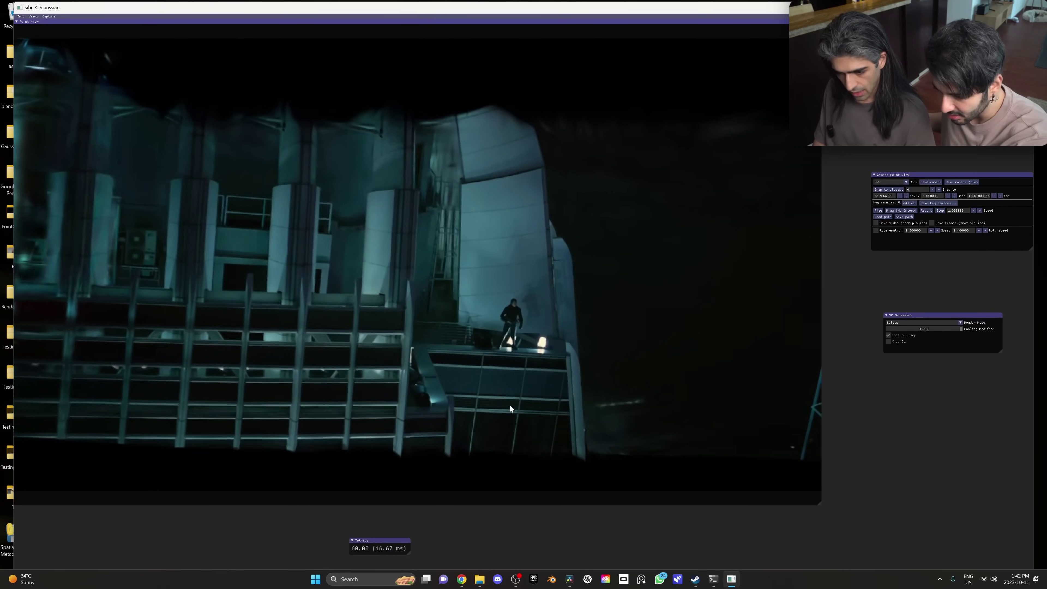
pyautogui.press('w')
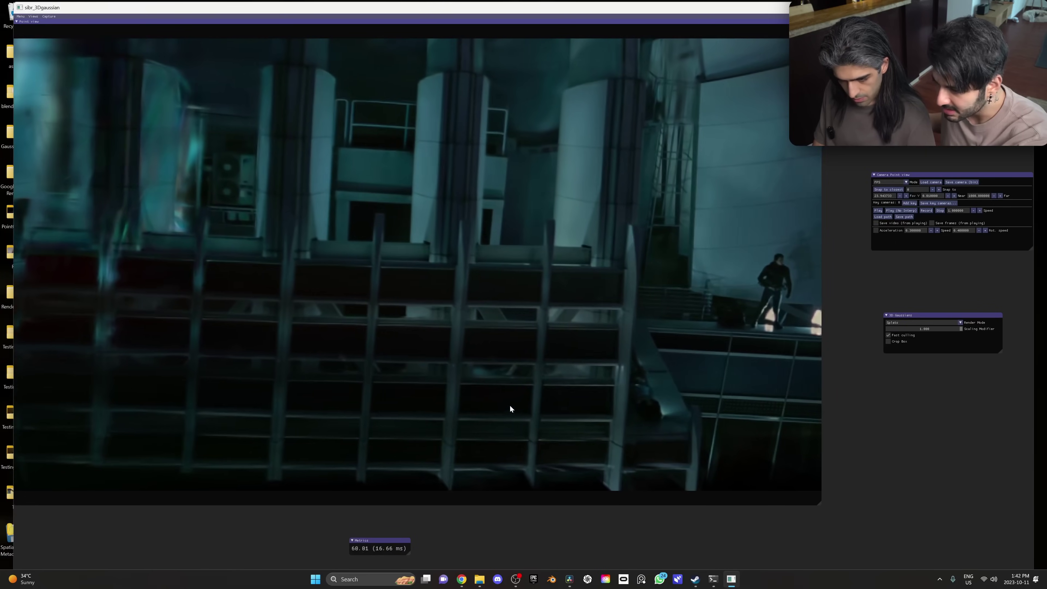
pyautogui.press('s')
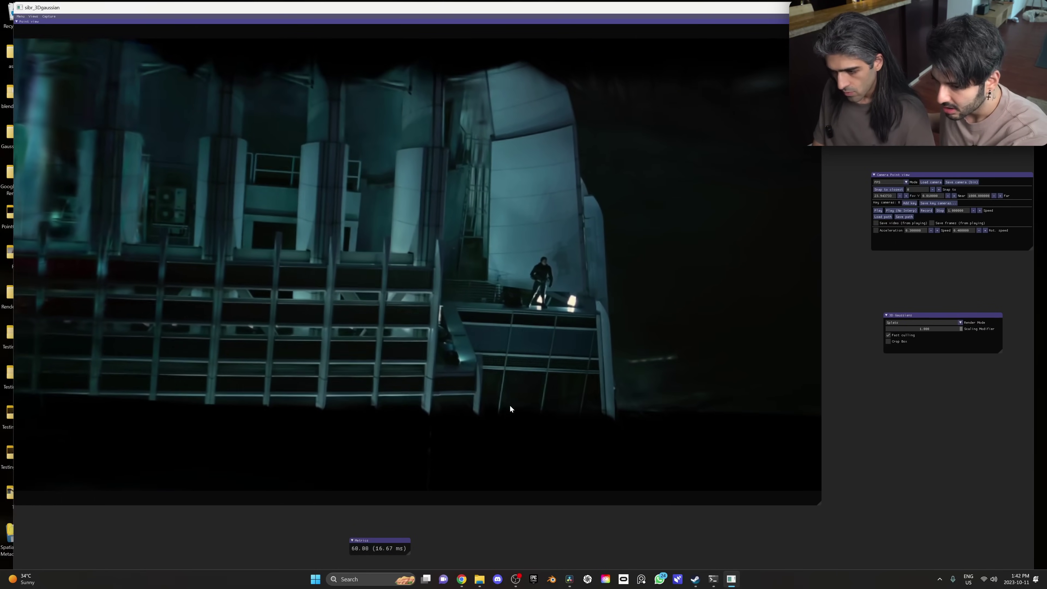
pyautogui.press('s')
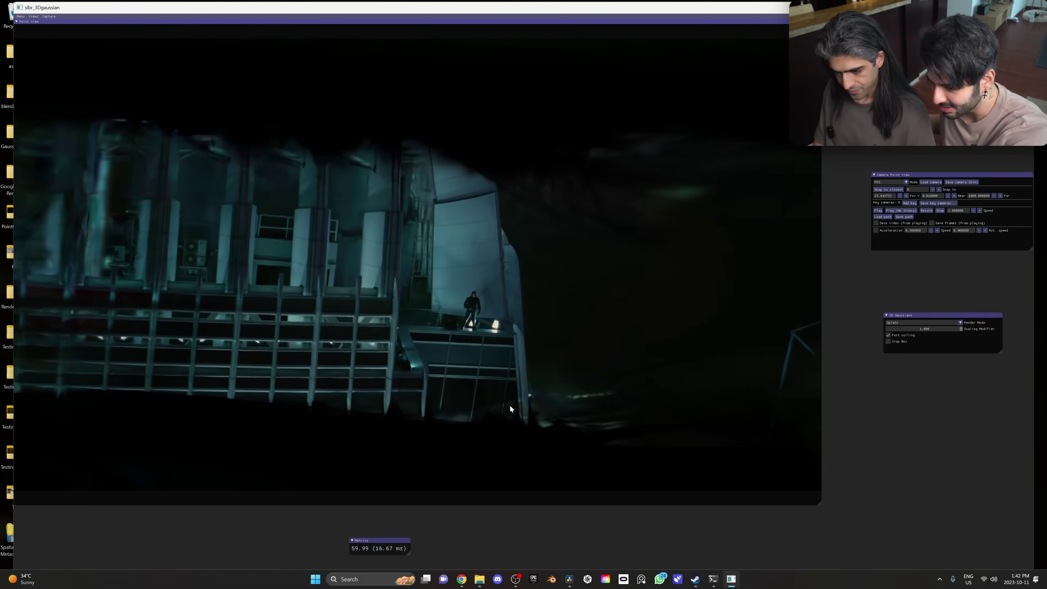
# Slide the viewpoint sideways to examine the lattice tower standing beyond the edge of the building
pyautogui.press('d')
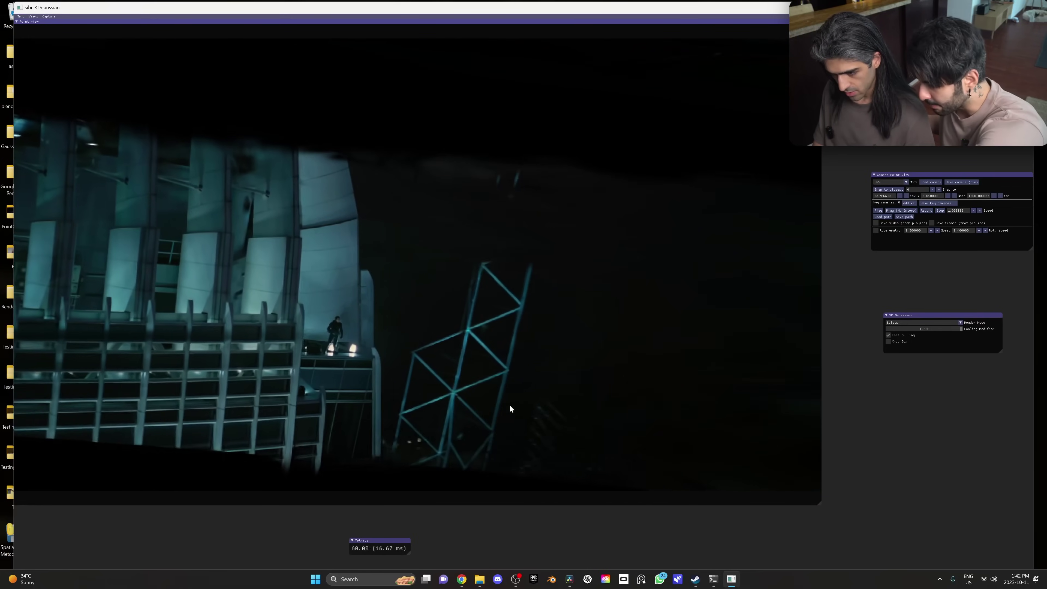
pyautogui.press('w')
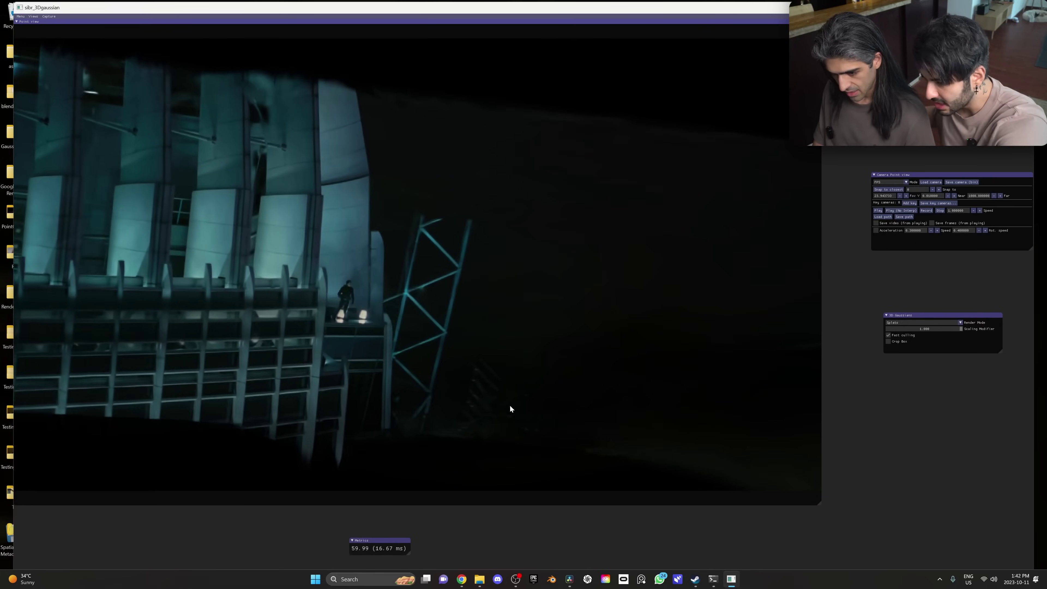
pyautogui.press('d')
pyautogui.press('j')
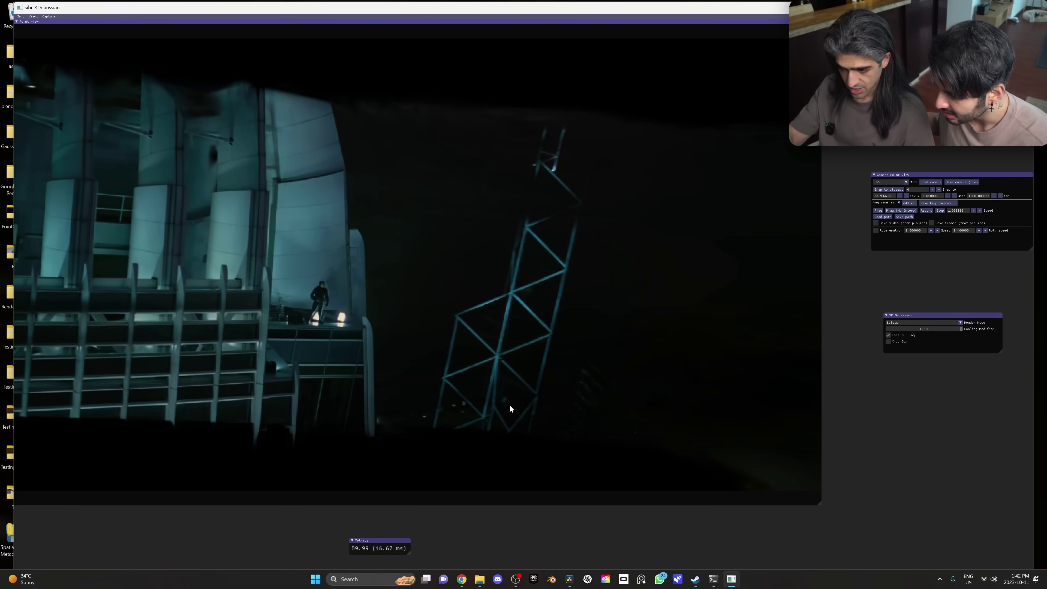
pyautogui.press('s')
pyautogui.press('k')
pyautogui.press('a')
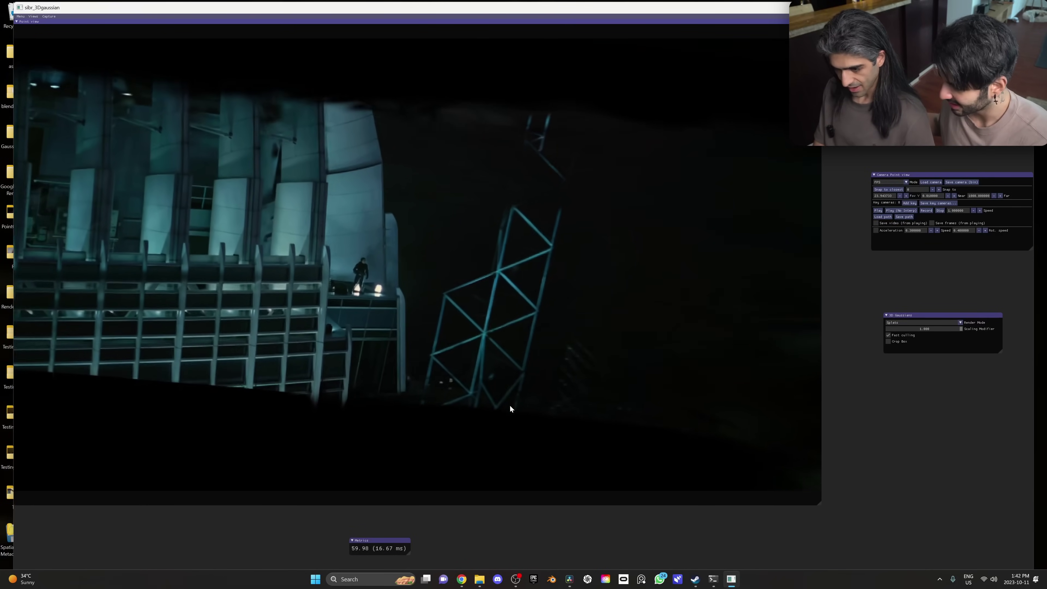
# Swing around the ledge to its opposite side and return to the angle that shows the lattice tower
pyautogui.press('w')
pyautogui.press('d')
pyautogui.press('a')
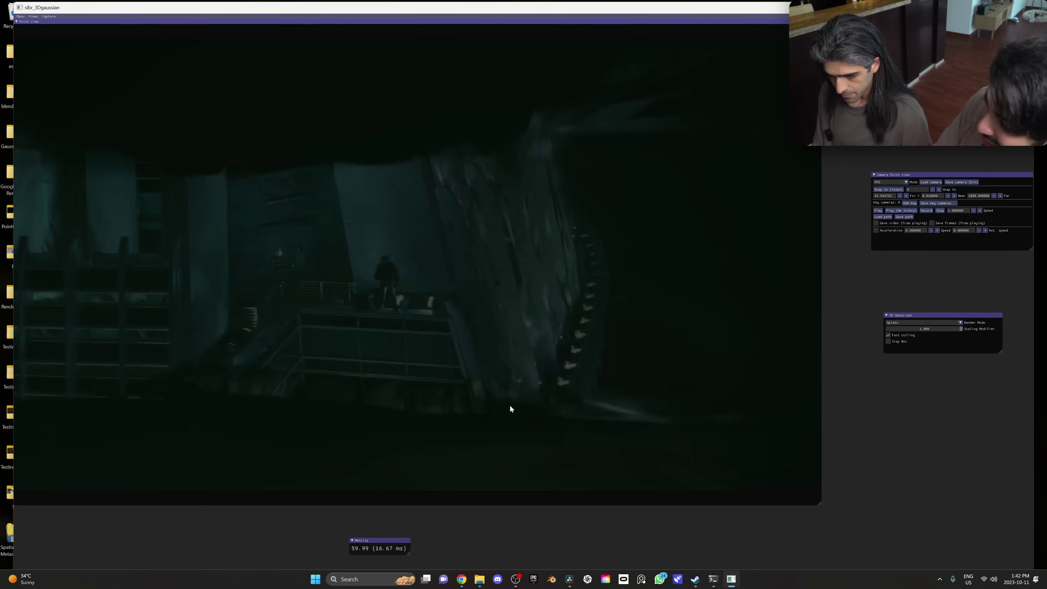
pyautogui.press('a')
pyautogui.press('w')
pyautogui.press('l')
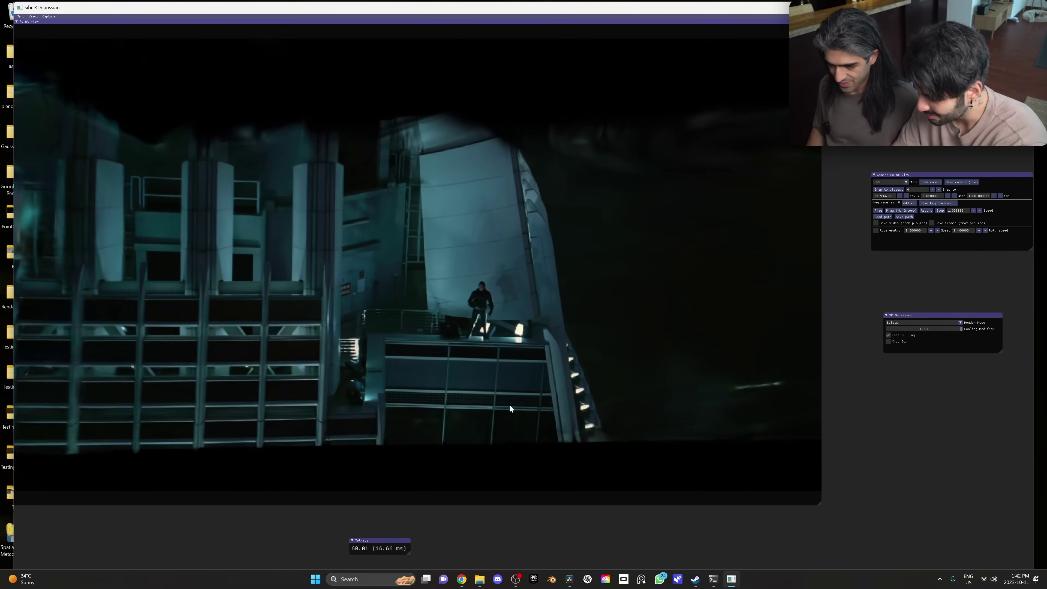
pyautogui.press('a')
pyautogui.press('l')
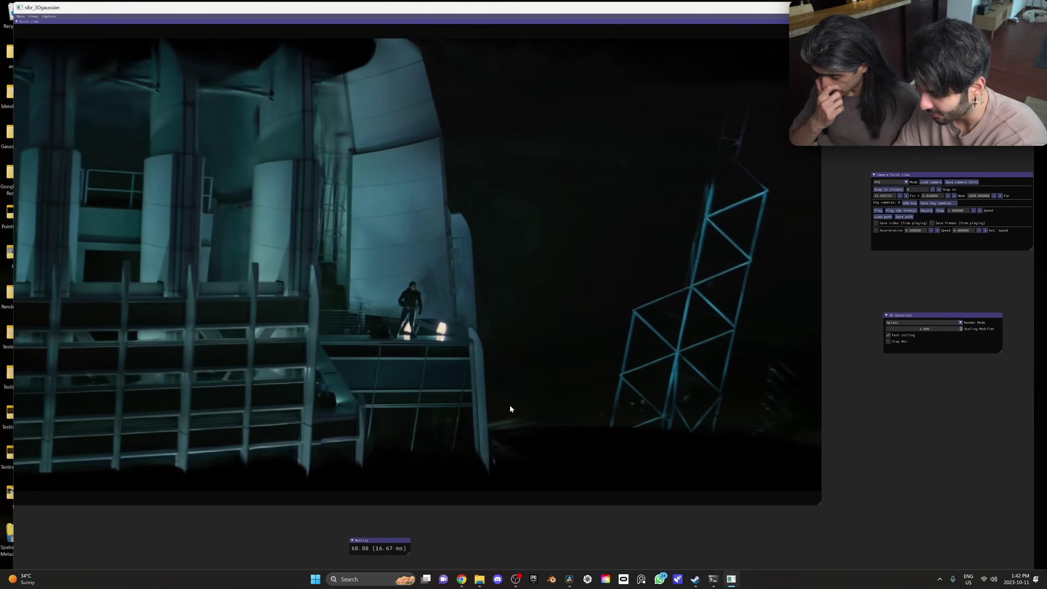
# Orbit to the extreme side angle facing the figure's platform and inspect the distorted outer wall and row of lights
pyautogui.press('d')
pyautogui.press('j')
pyautogui.press('a')
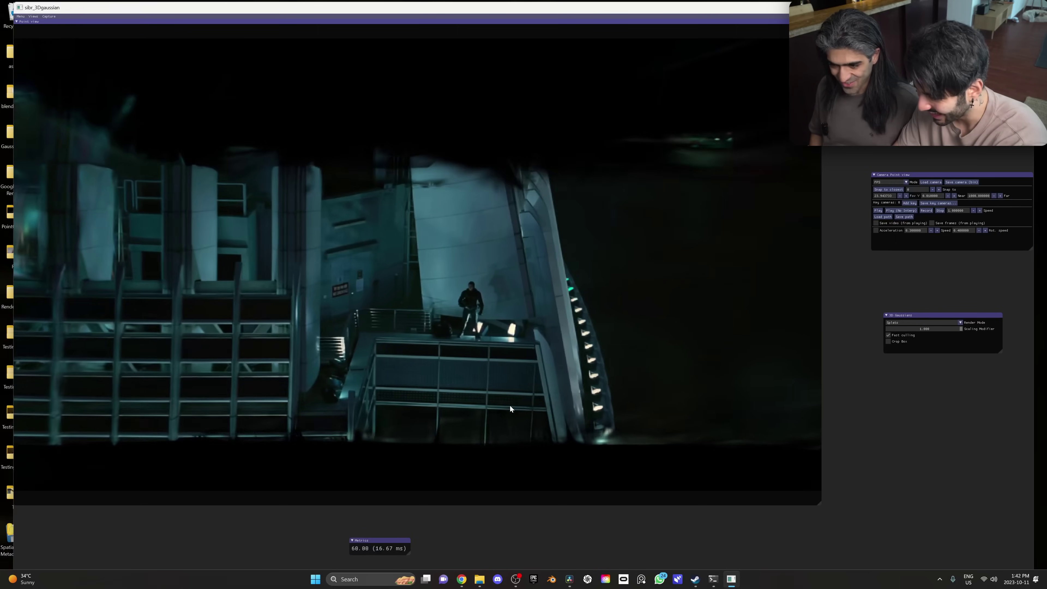
pyautogui.press('w')
pyautogui.press('d')
pyautogui.press('j')
pyautogui.press('a')
pyautogui.press('l')
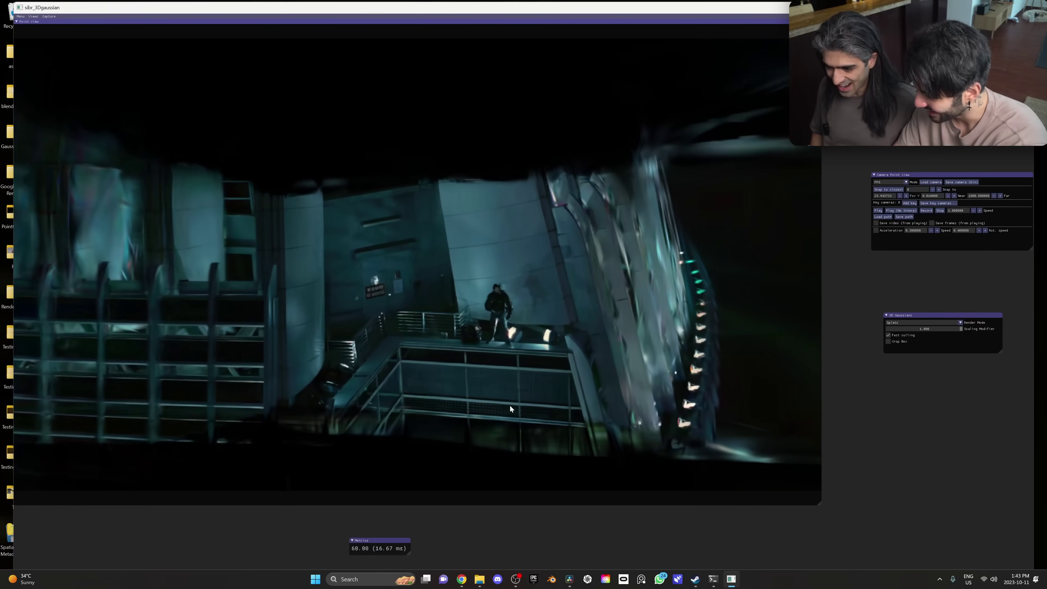
pyautogui.press('w')
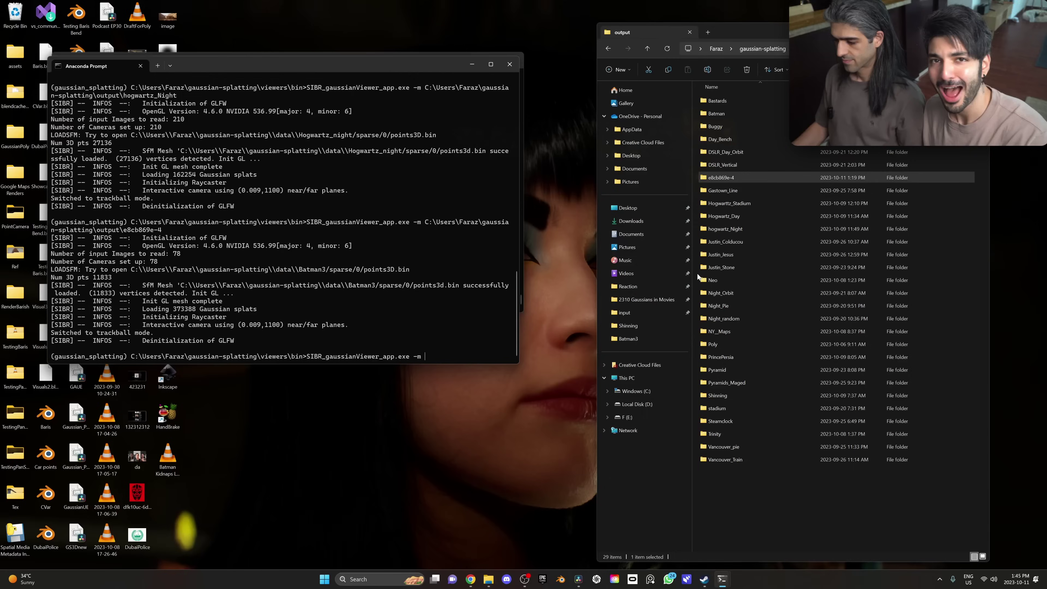
# Check the PrincePersia output folder, then open the PrincePersia folder inside the gaussian-splatting Data directory
pyautogui.doubleClick(699, 279)
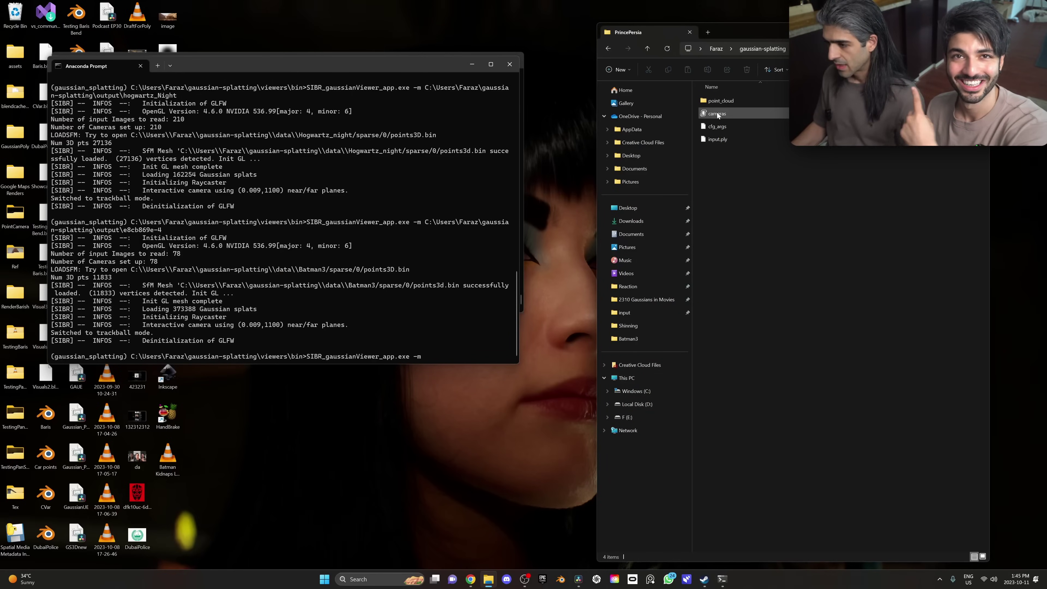
pyautogui.hotkey('alt', 'Left')
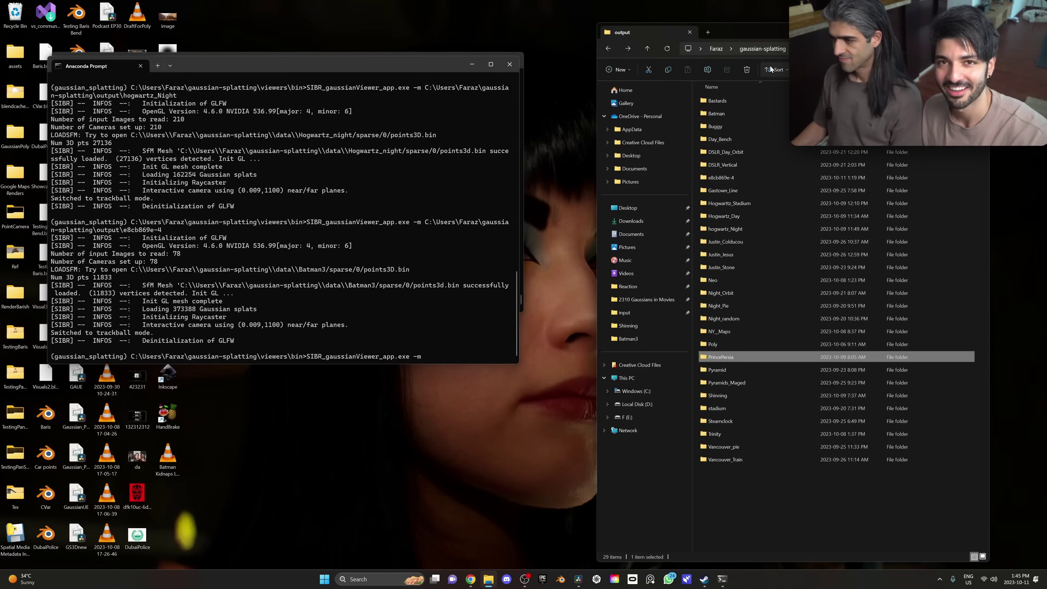
pyautogui.click(761, 48)
pyautogui.doubleClick(726, 130)
pyautogui.click(738, 240)
pyautogui.press('p')
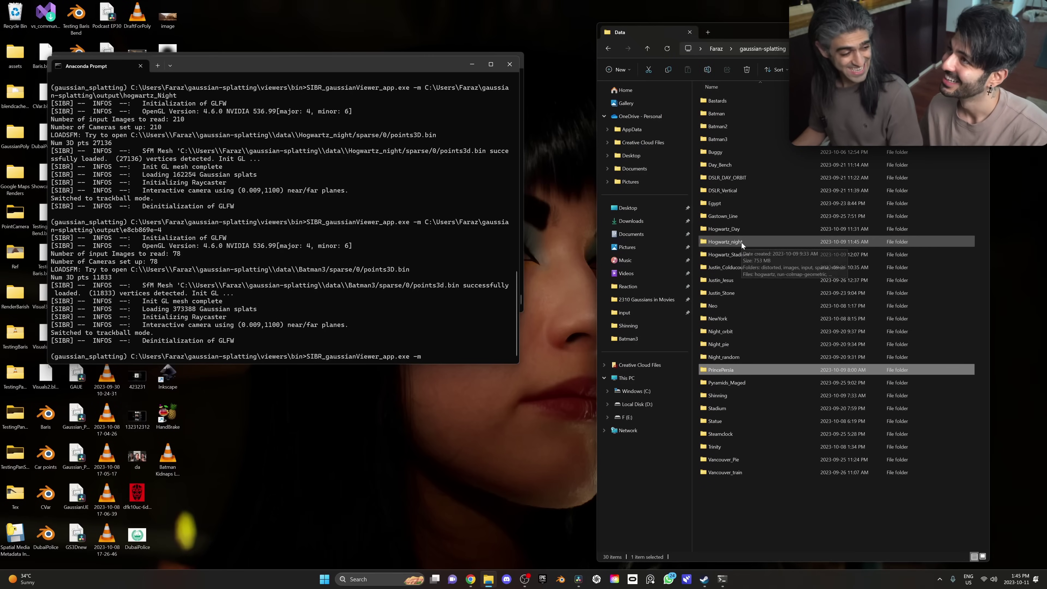
pyautogui.doubleClick(727, 369)
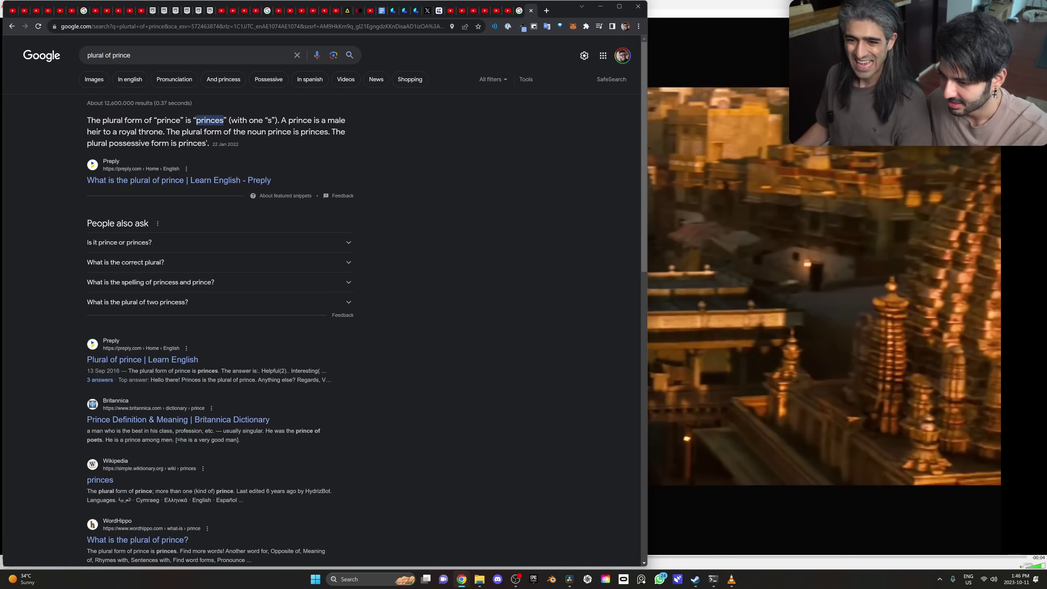
# Close the prince search tab, put the browser away and play PrincePersia.mov in VLC, pausing to examine the shot
pyautogui.click(532, 11)
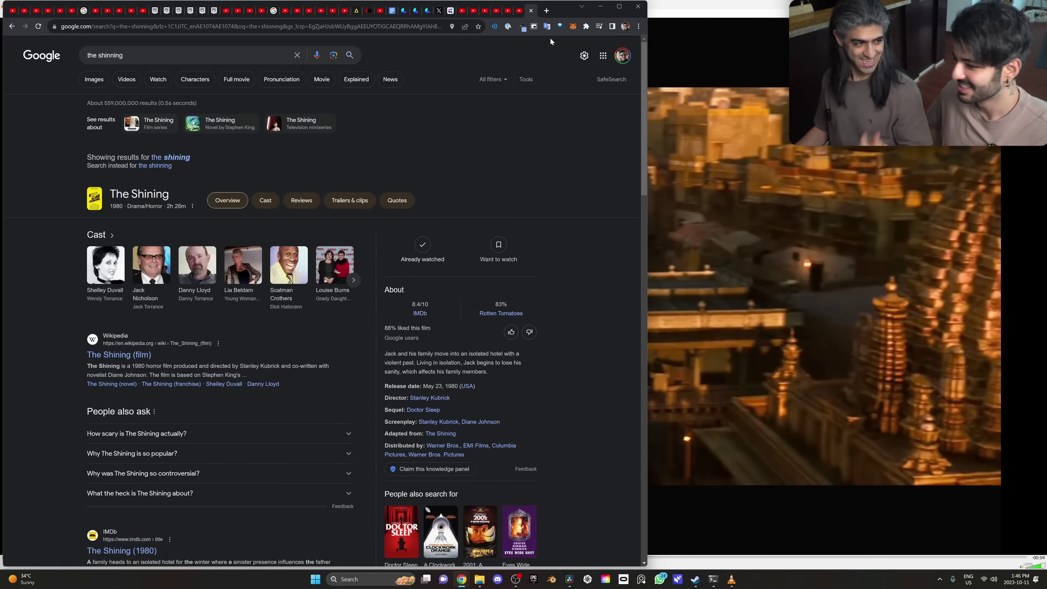
pyautogui.click(600, 6)
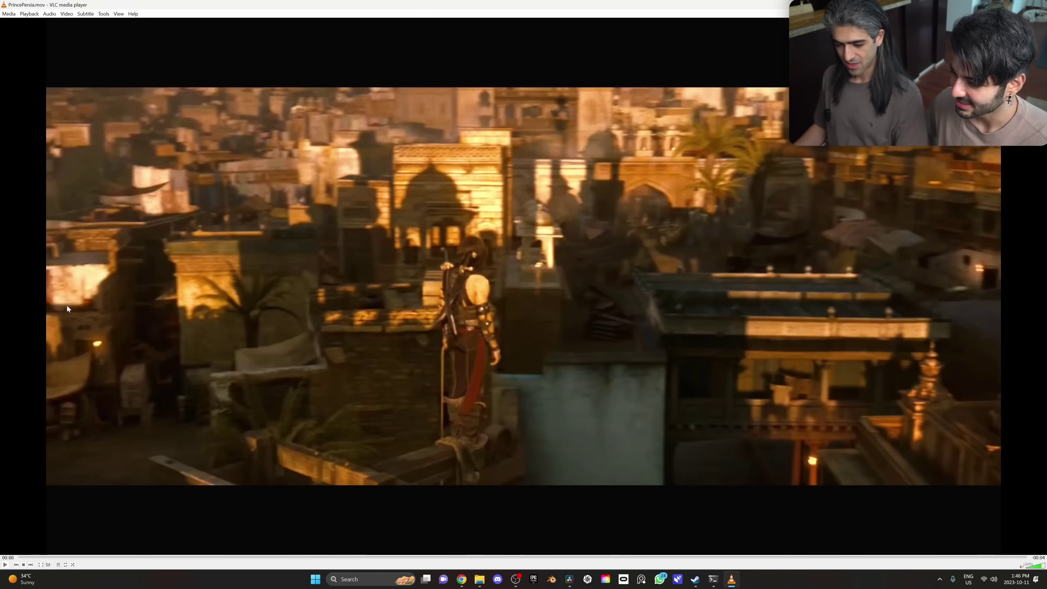
pyautogui.press('space')
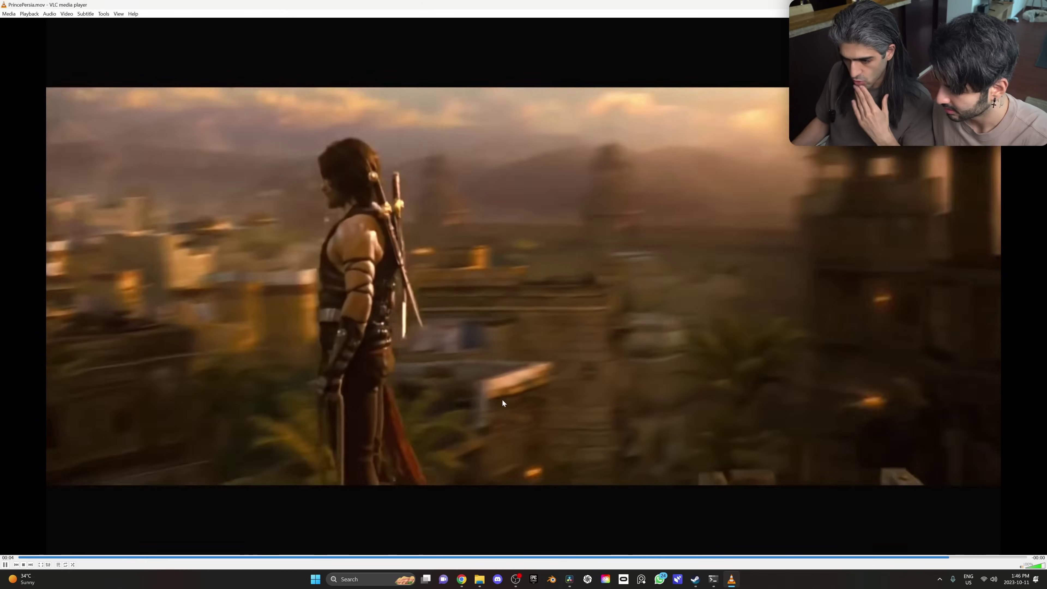
pyautogui.press('space')
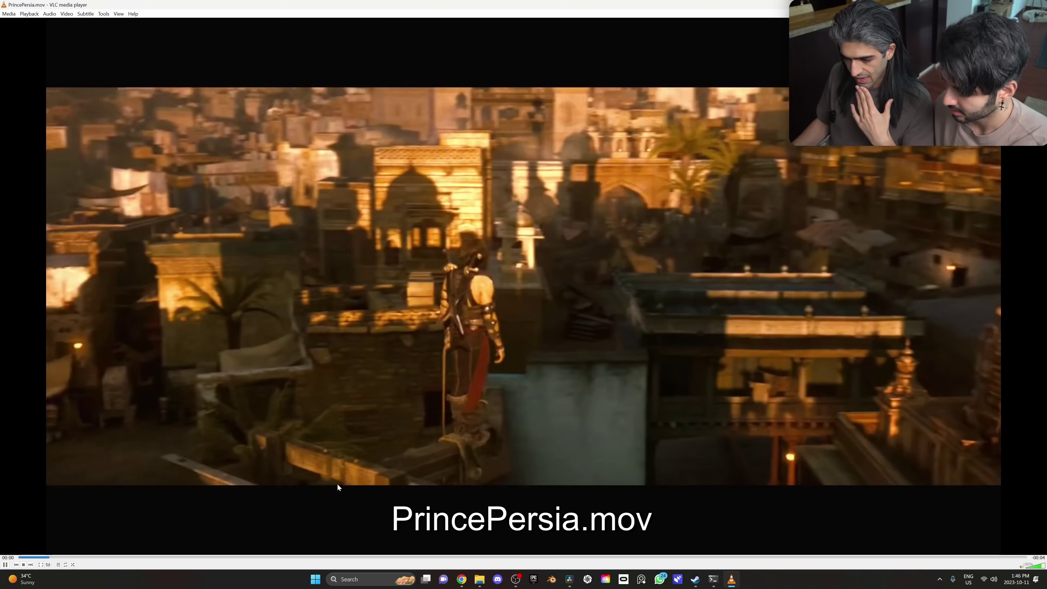
pyautogui.press('space')
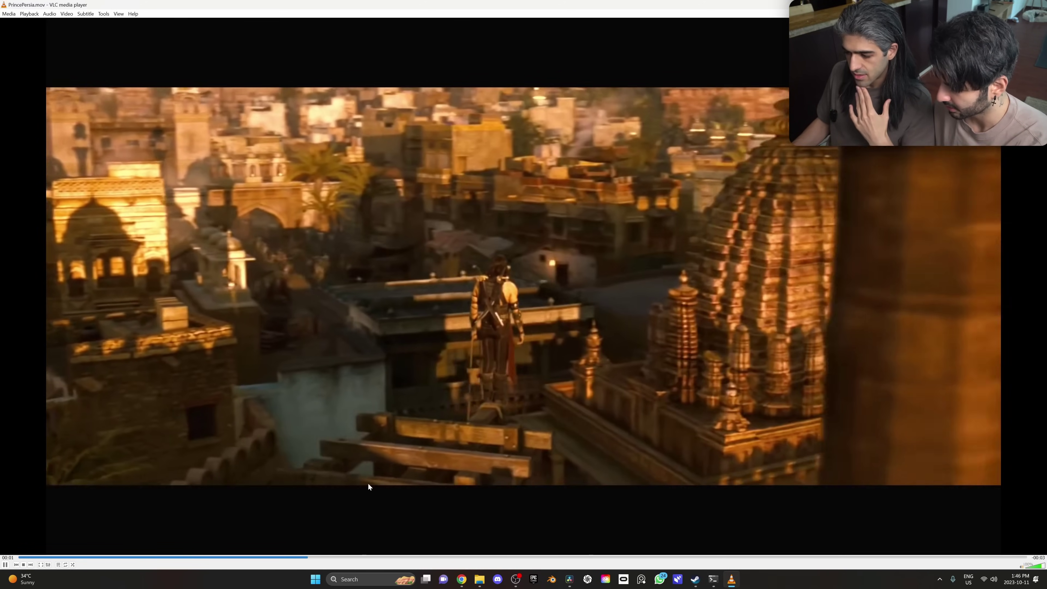
pyautogui.press('space')
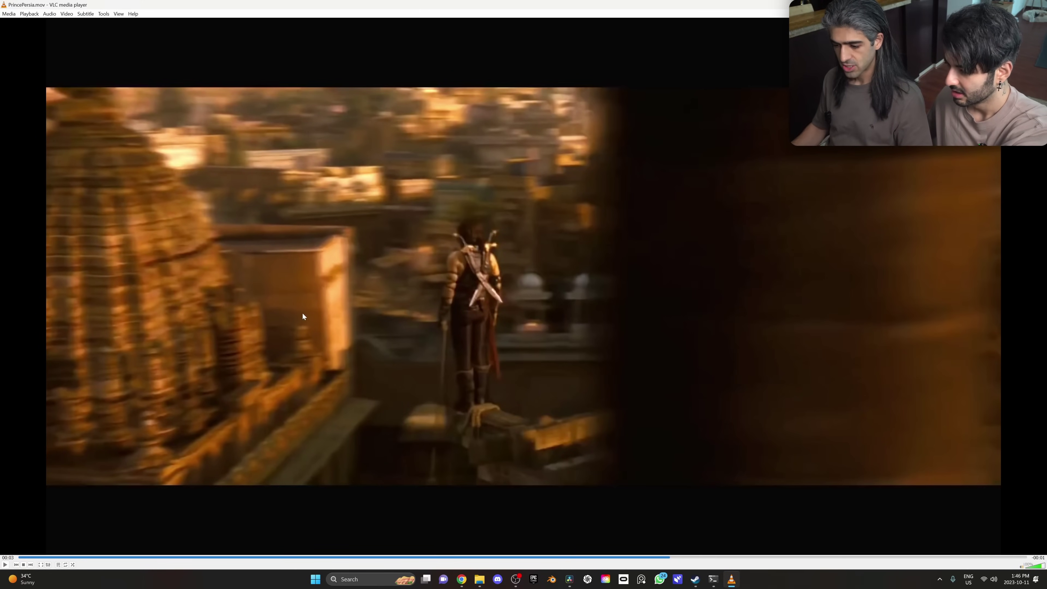
# Replay PrincePersia.mov, pause on the figure before the temple, advance frame by frame through the pan, and close the player
pyautogui.press('space')
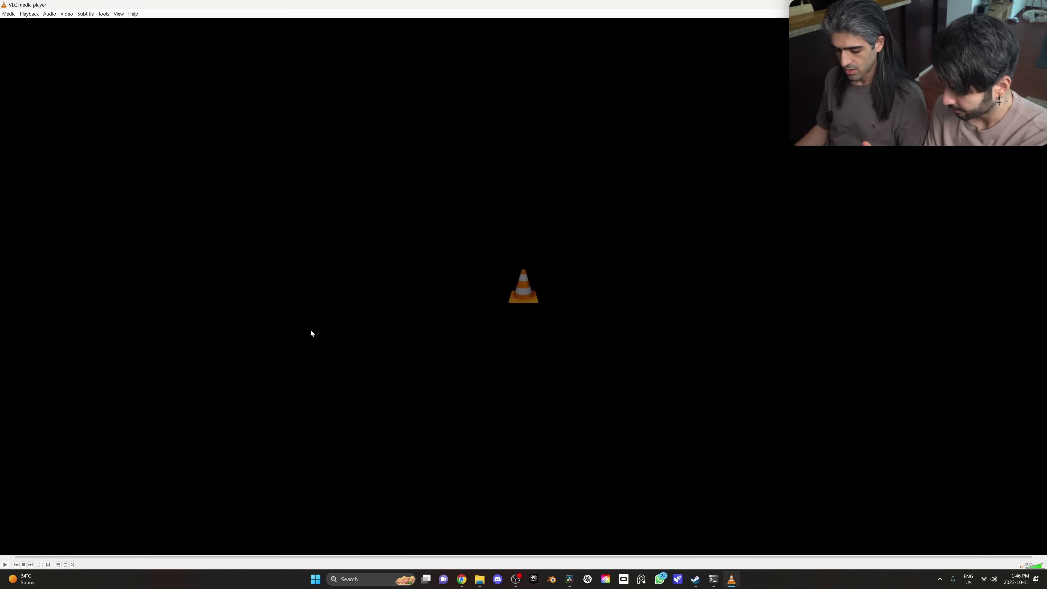
pyautogui.press('space')
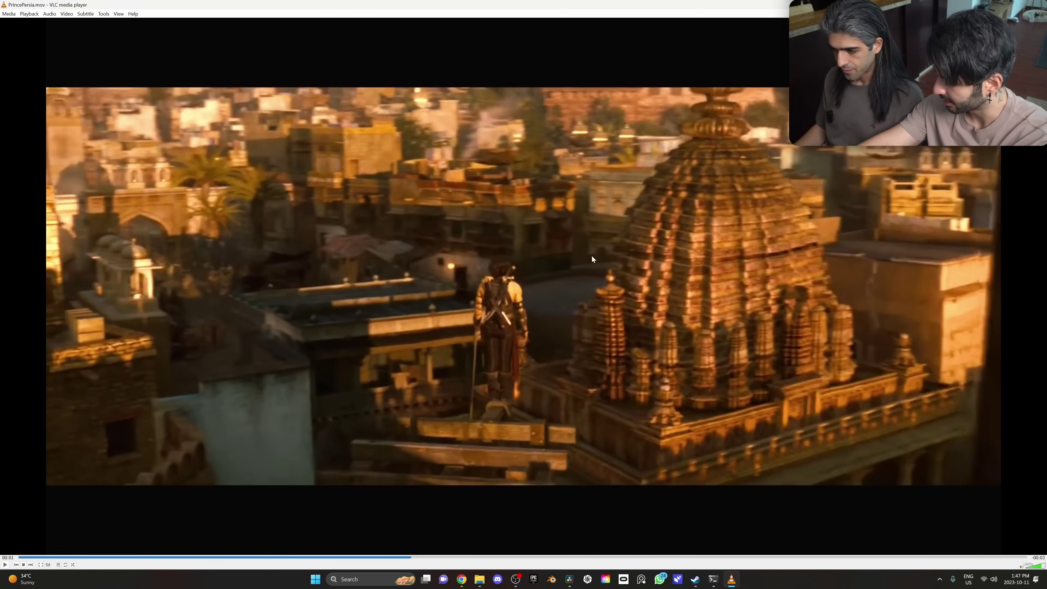
pyautogui.press('space')
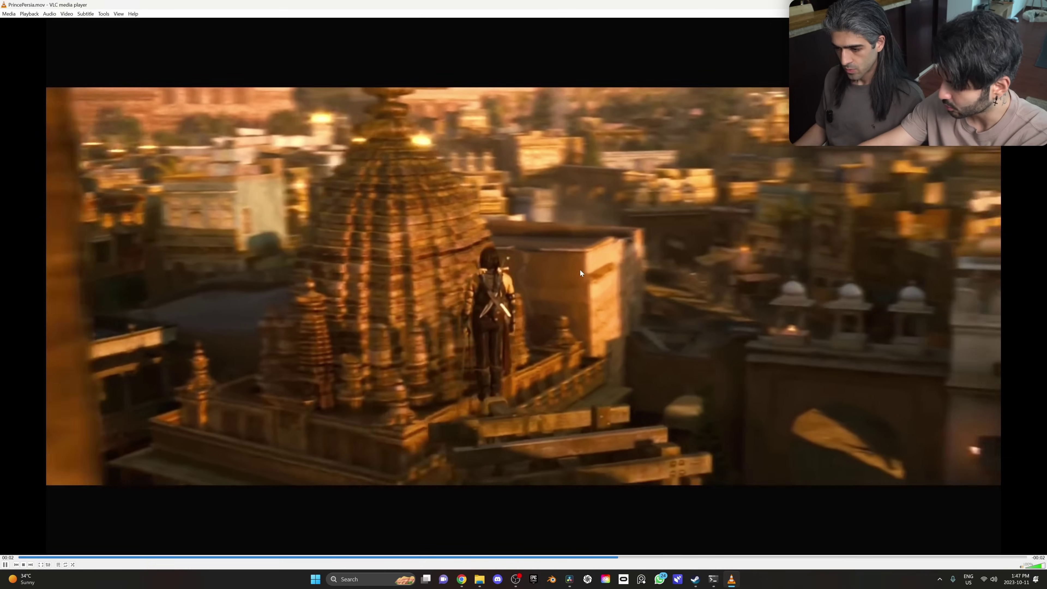
pyautogui.press('space')
pyautogui.press('e')
pyautogui.press('e')
pyautogui.press('e')
pyautogui.press('e')
pyautogui.press('e')
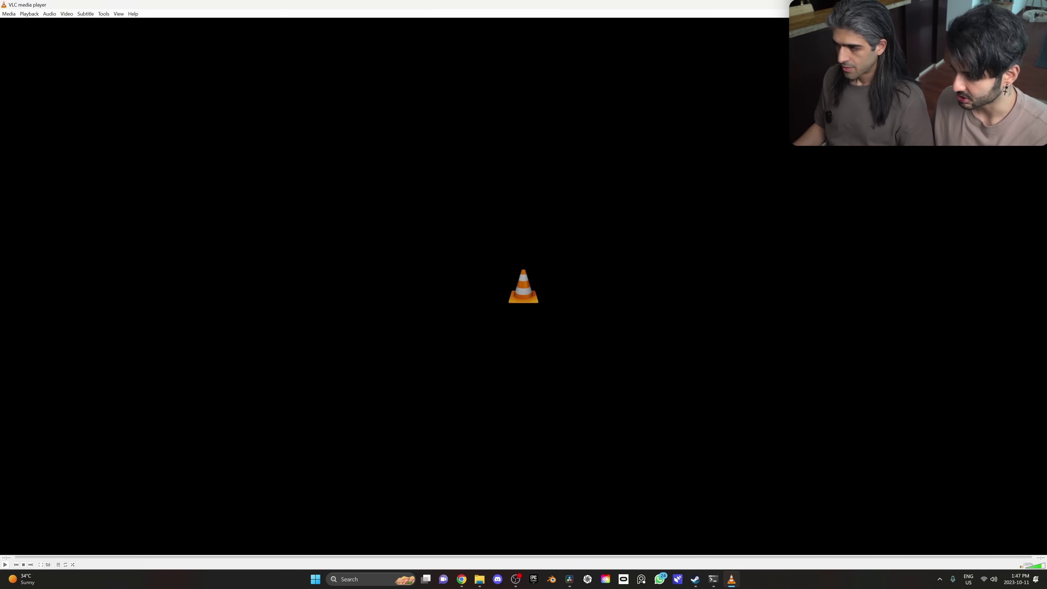
pyautogui.hotkey('alt', 'F4')
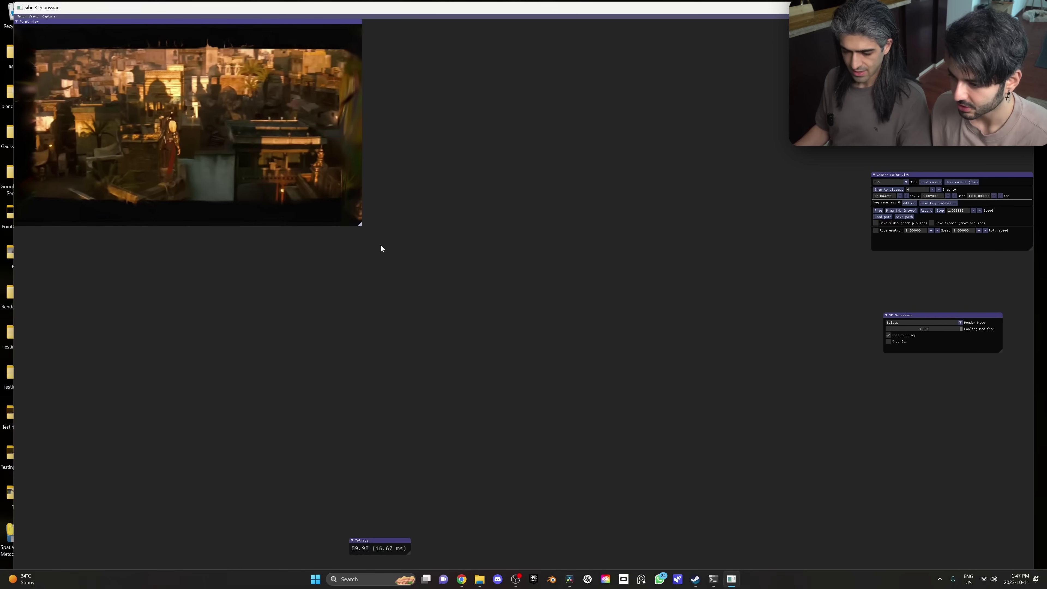
# Enlarge the Prince of Persia point view to fill most of the viewer window and lower the camera's rotation speed
pyautogui.moveTo(381, 248); pyautogui.dragTo(783, 534)
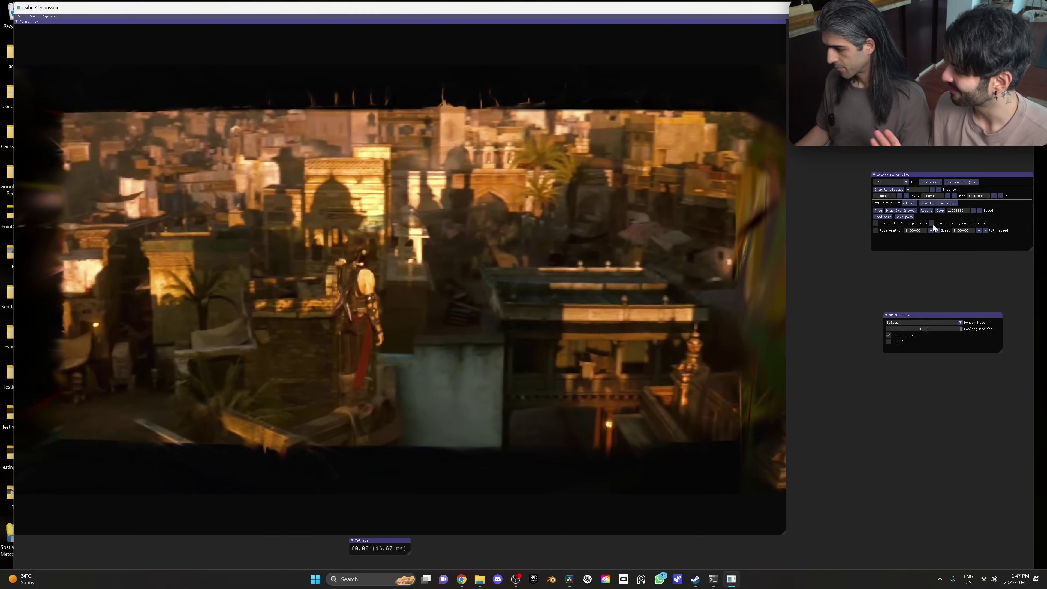
pyautogui.click(977, 231)
pyautogui.click(977, 231)
pyautogui.click(977, 231)
pyautogui.click(977, 231)
pyautogui.click(978, 231)
pyautogui.click(977, 231)
pyautogui.click(977, 231)
pyautogui.click(596, 304)
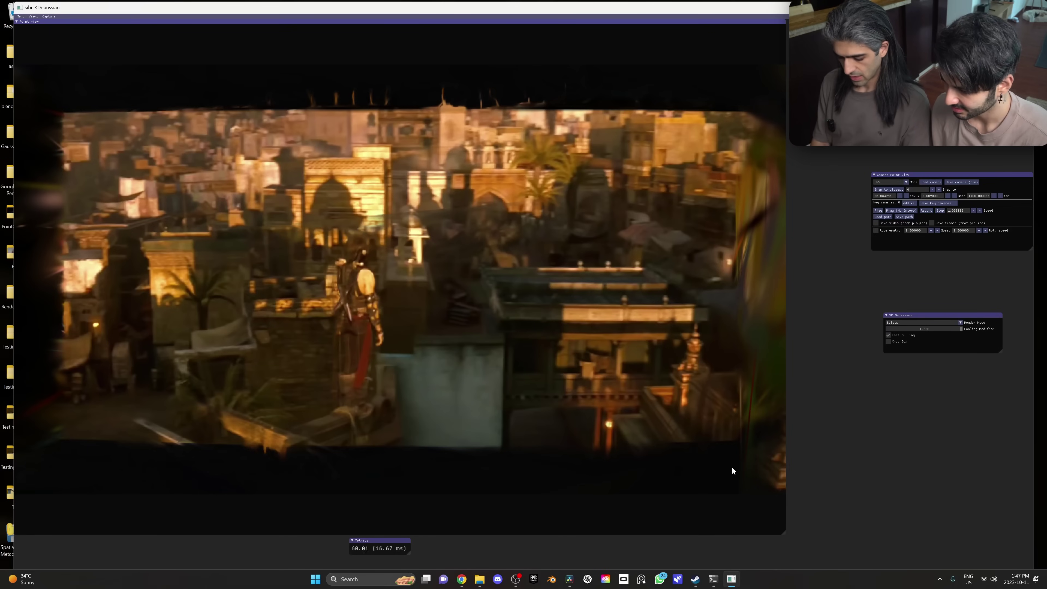
# Swing the camera around the standing figure, past the dark foreground wall, to bring the whole domed temple into view
pyautogui.press('a')
pyautogui.press('l')
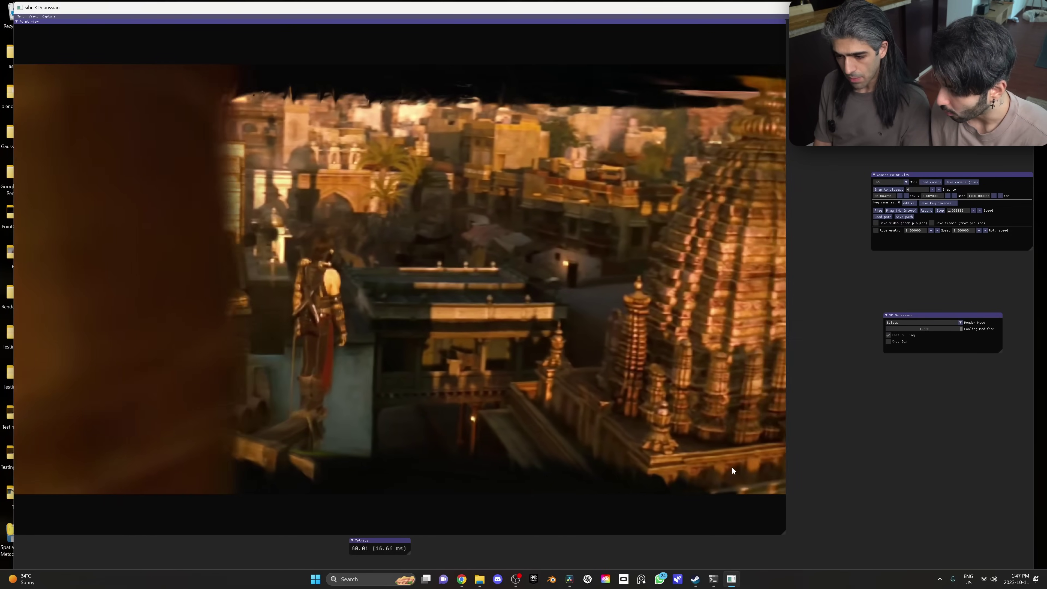
pyautogui.press('a')
pyautogui.press('l')
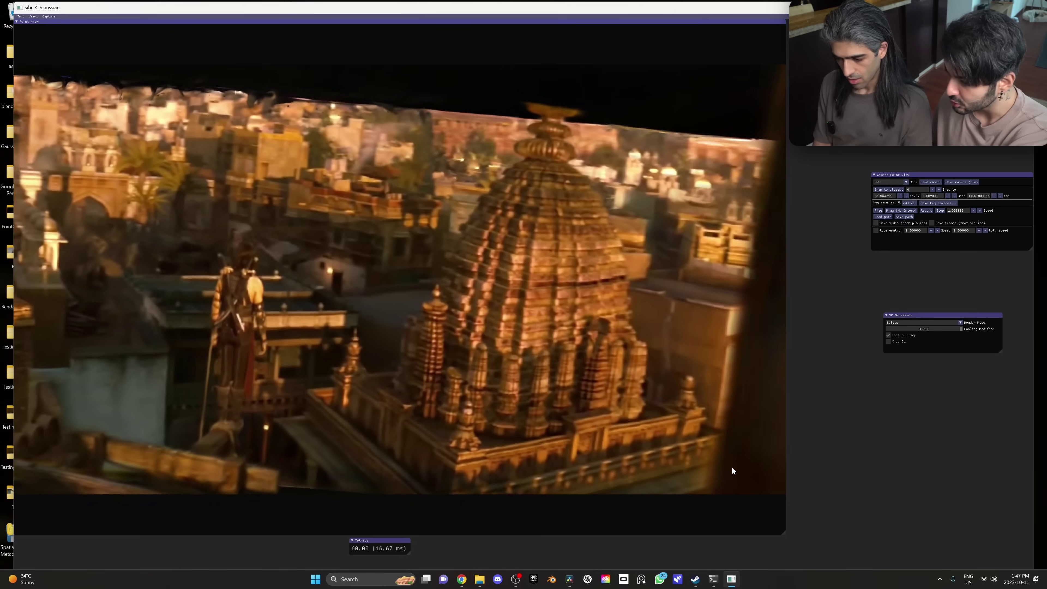
pyautogui.press('l')
pyautogui.press('a')
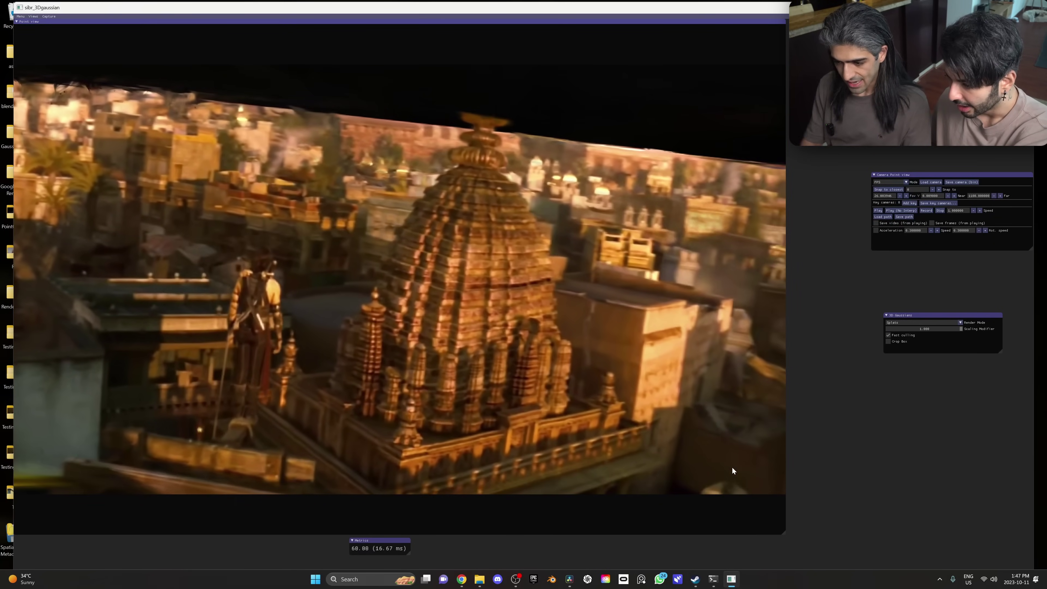
# Continue orbiting slowly around the figure until he stands in front of the temple tower, watching the parallax
pyautogui.press('l')
pyautogui.press('a')
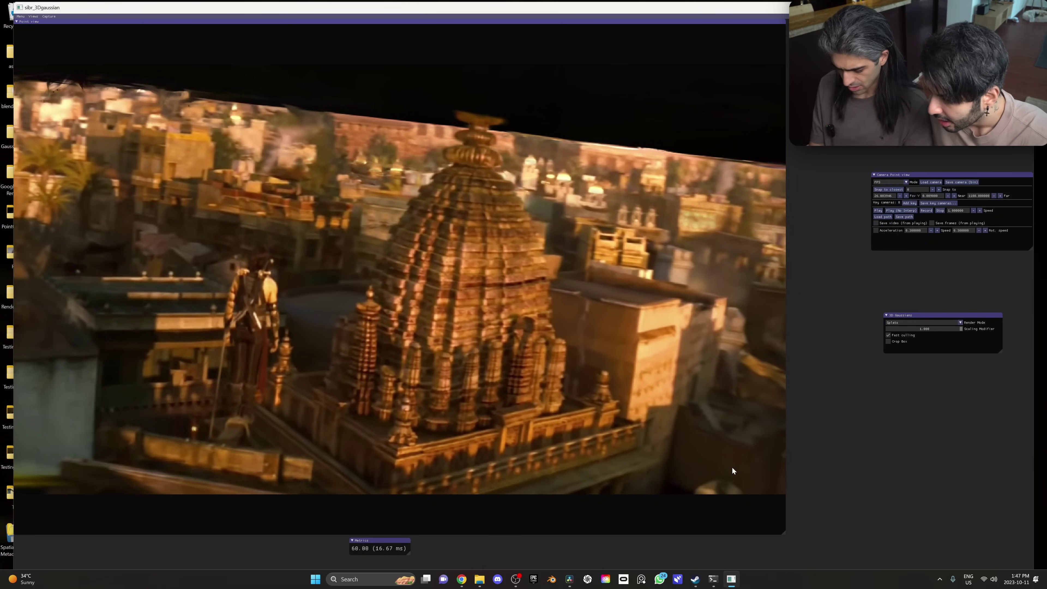
pyautogui.press('l')
pyautogui.press('a')
pyautogui.press('a')
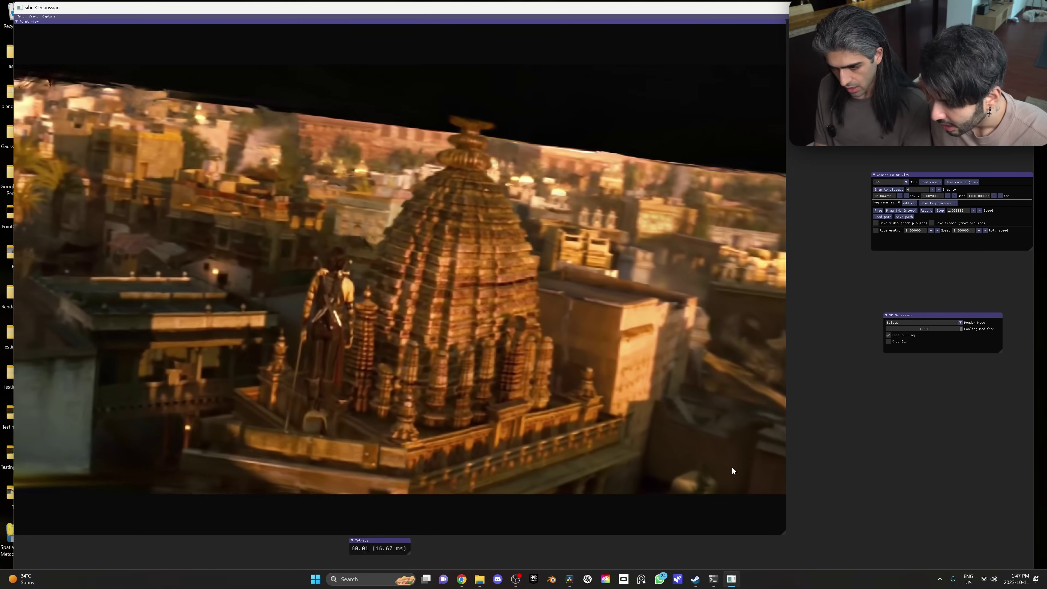
pyautogui.press('l')
pyautogui.press('j')
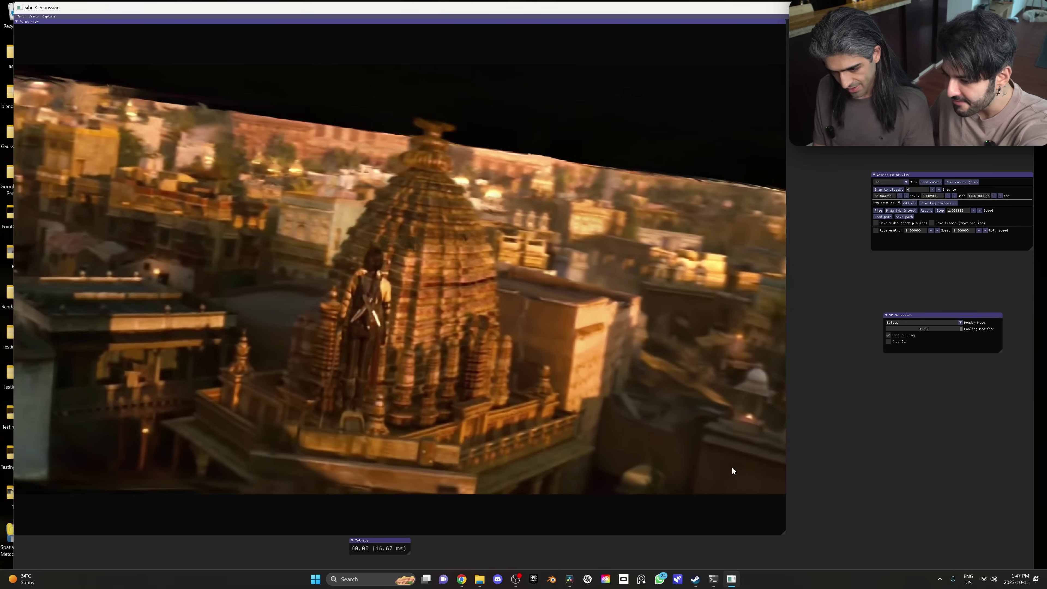
# Swing back the other way until the blue-walled building reappears, and adjust the tilt to compare the figure with the temple
pyautogui.press('d')
pyautogui.press('j')
pyautogui.press('d')
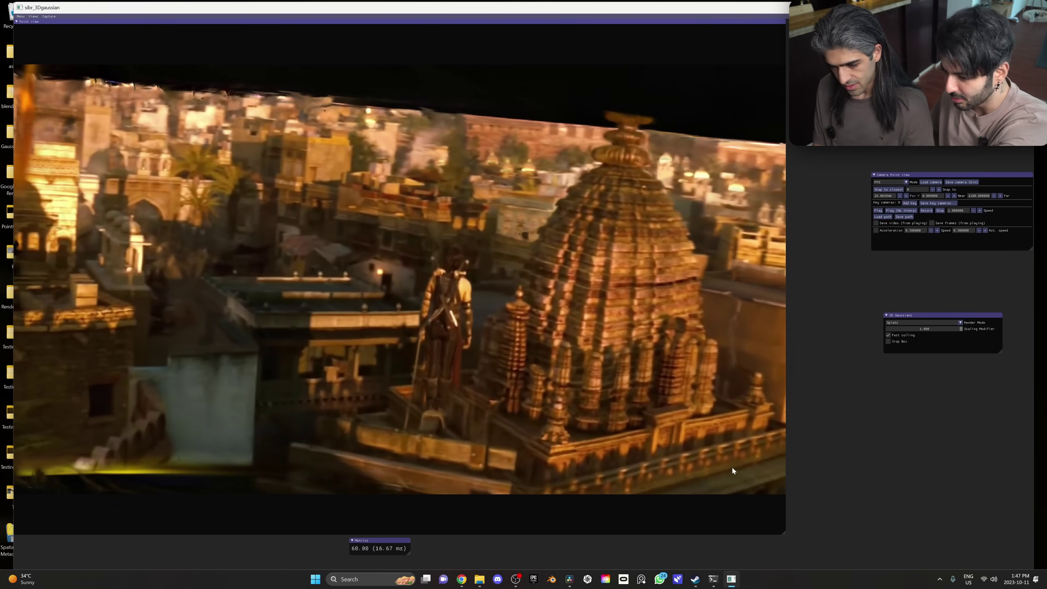
pyautogui.press('k')
pyautogui.press('l')
pyautogui.press('a')
pyautogui.press('i')
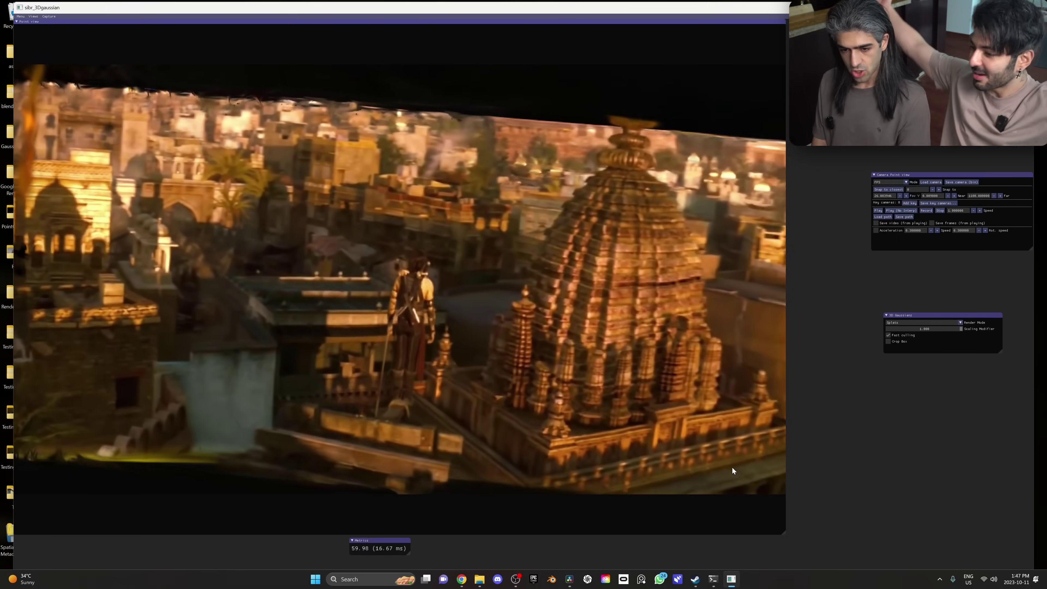
# Orbit around the figure again until he overlaps the temple and the row of three small domes comes into view
pyautogui.press('l')
pyautogui.press('a')
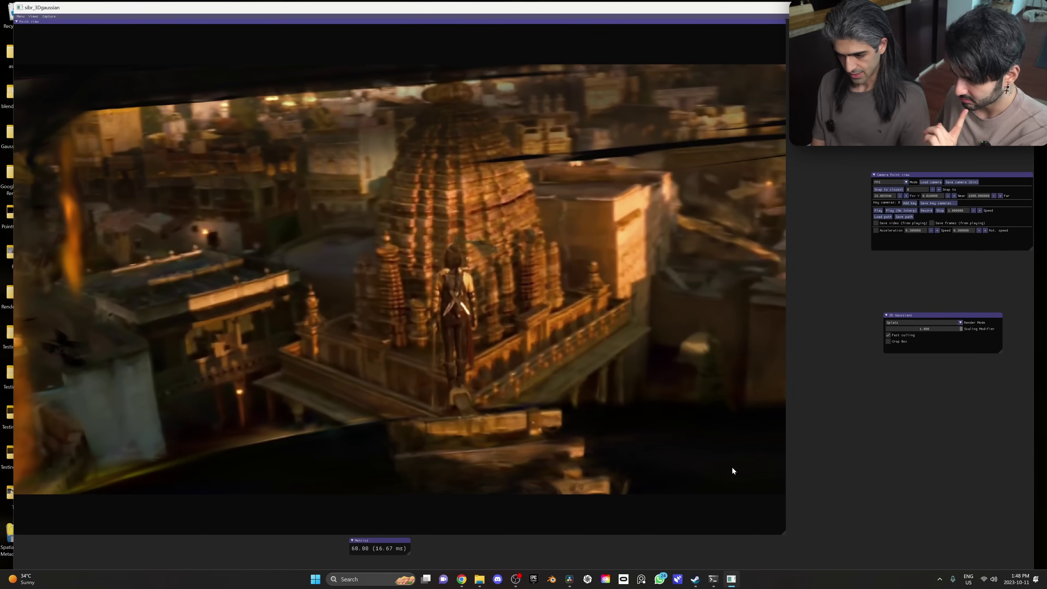
pyautogui.press('l')
pyautogui.press('a')
pyautogui.press('l')
pyautogui.press('a')
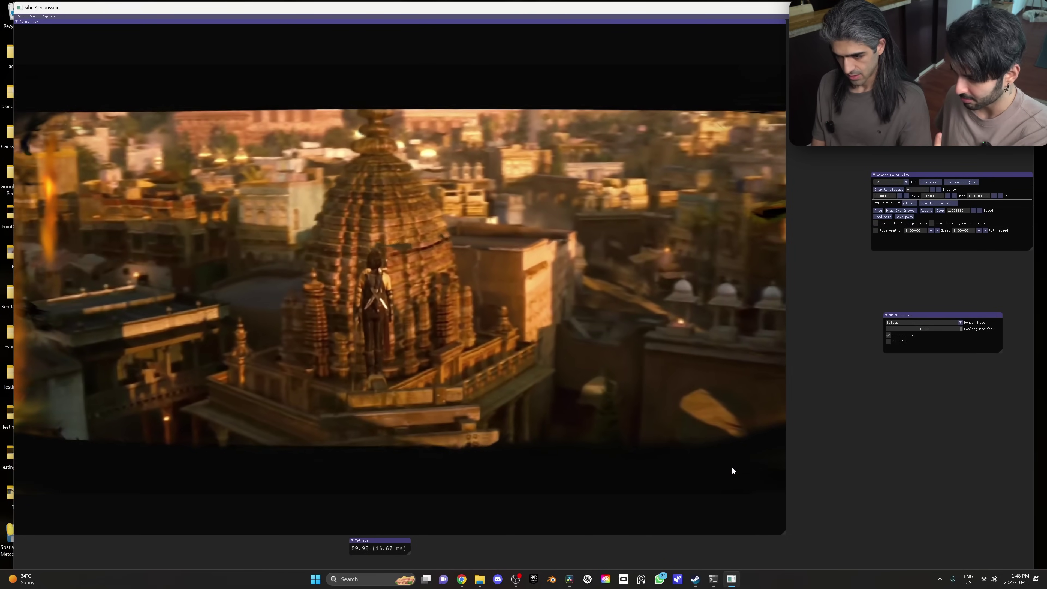
# Move closer while swinging past the temple, and inspect the figure, the archway and the domed rooftops beyond
pyautogui.press('w')
pyautogui.press('l')
pyautogui.press('a')
pyautogui.press('w')
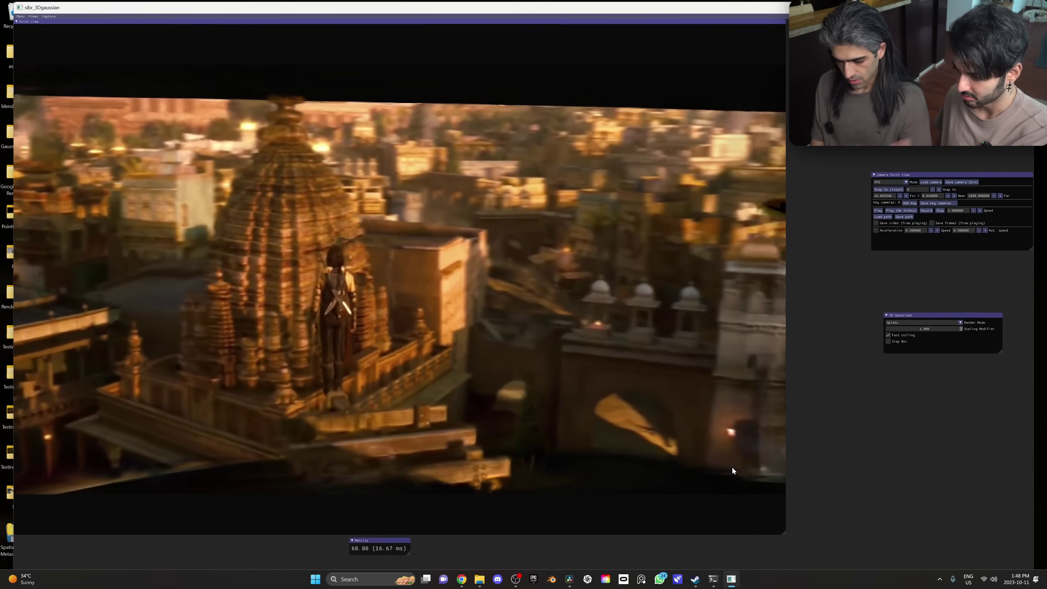
pyautogui.press('i')
pyautogui.press('l')
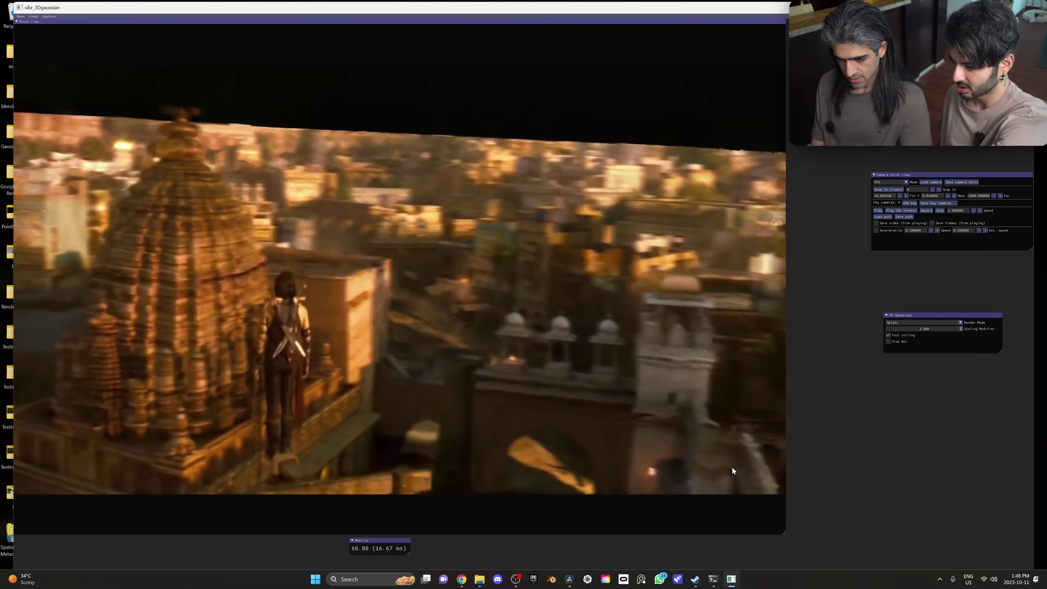
pyautogui.press('a')
pyautogui.press('w')
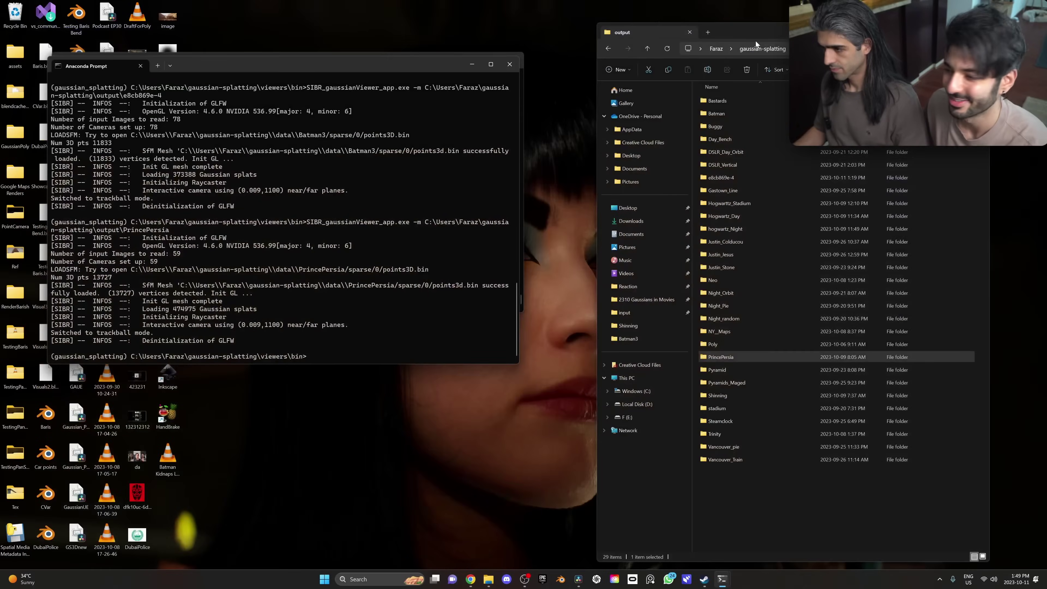
# Open the Trinity data folder, play Trinitycut in VLC and step frame by frame through the mid-air kick
pyautogui.doubleClick(737, 189)
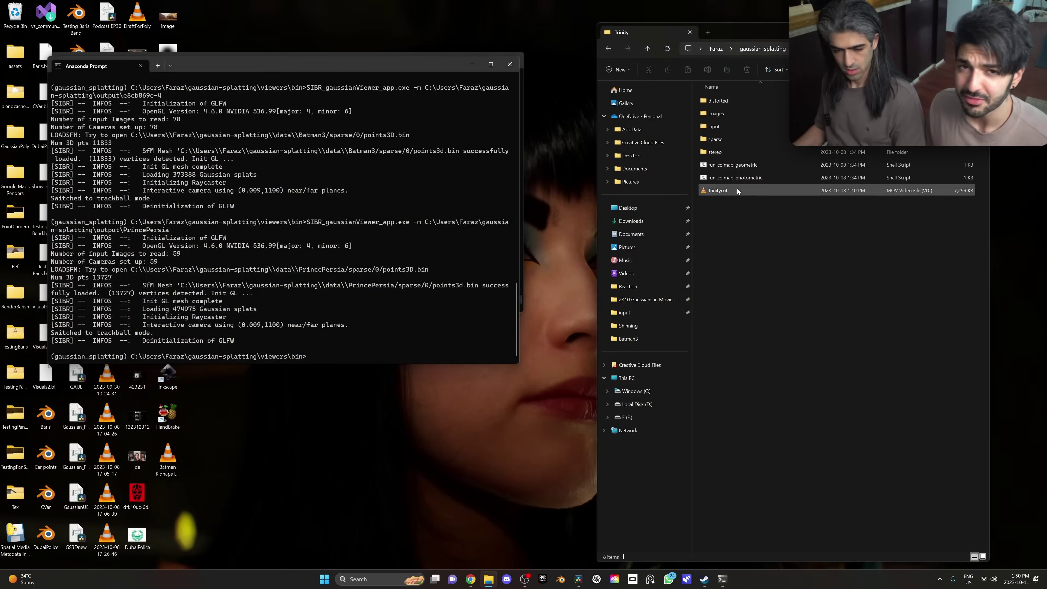
pyautogui.doubleClick(737, 190)
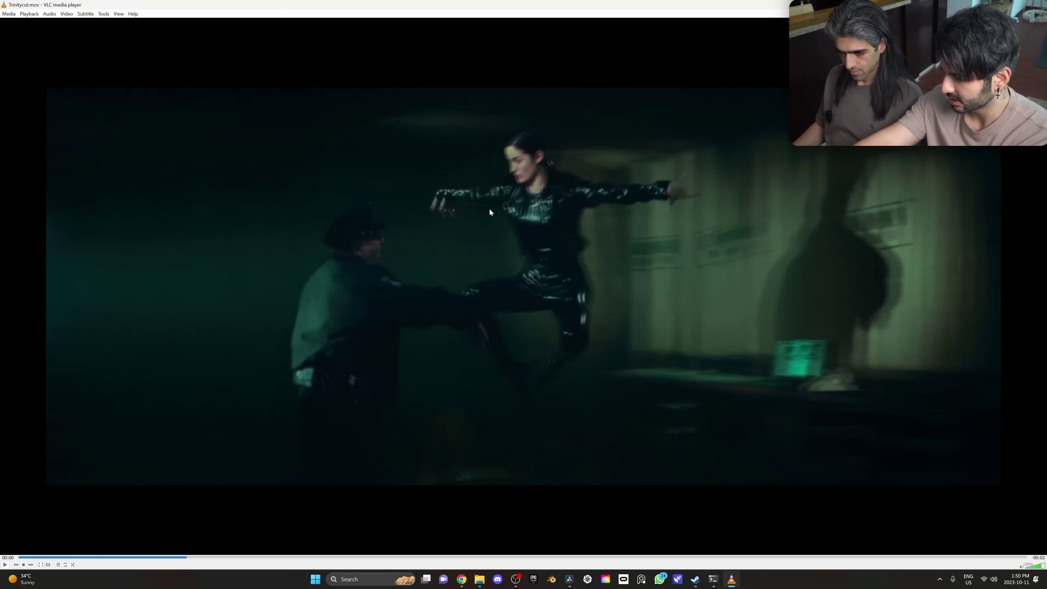
pyautogui.press('e')
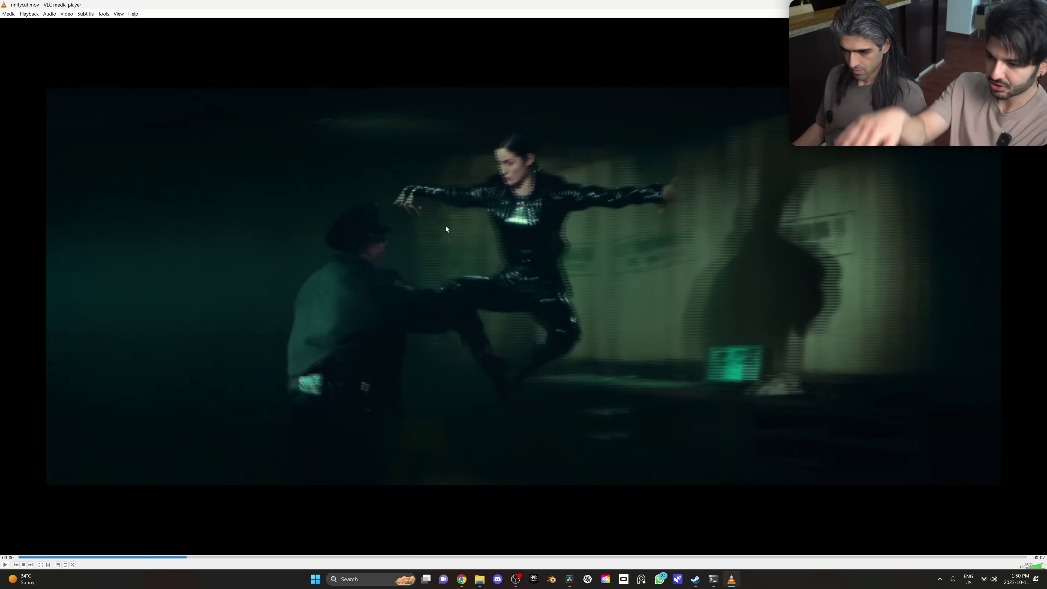
pyautogui.press('e')
pyautogui.press('e')
pyautogui.press('e')
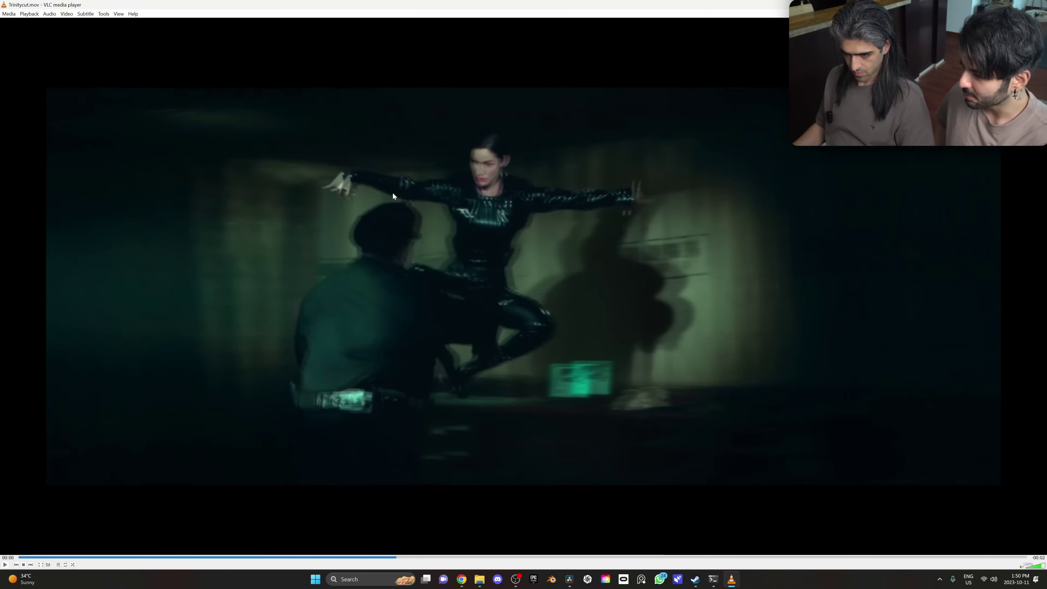
pyautogui.press('e')
pyautogui.press('e')
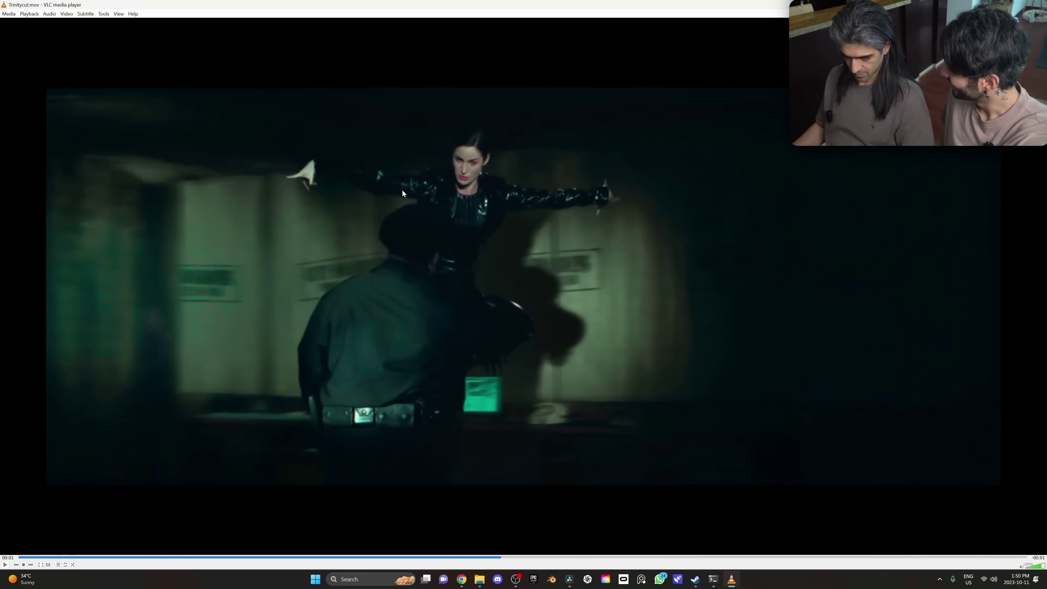
# Play the Trinity clip through to its end, replay it, and close the player
pyautogui.press('space')
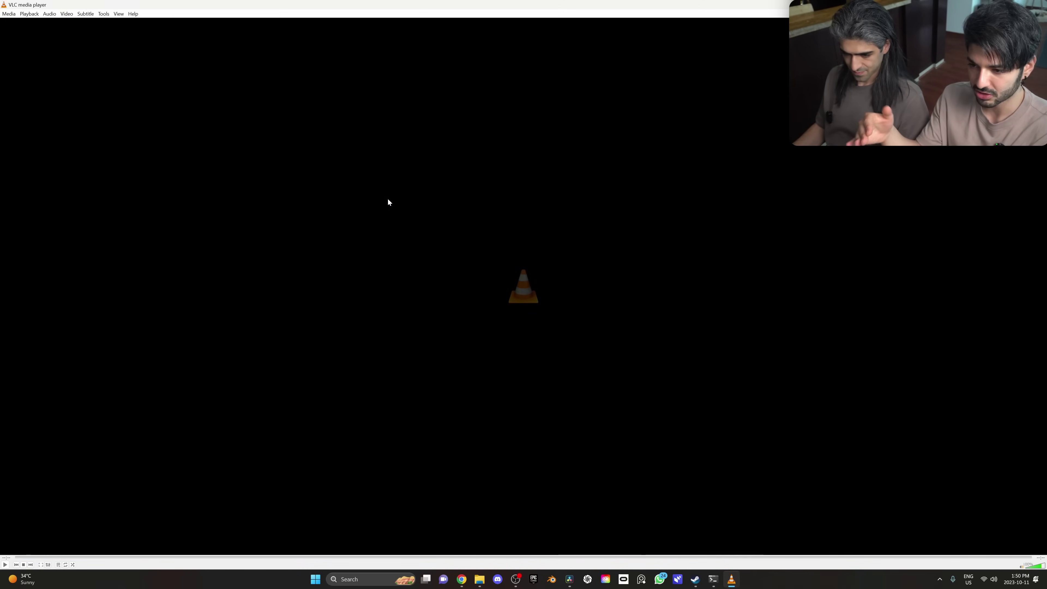
pyautogui.press('space')
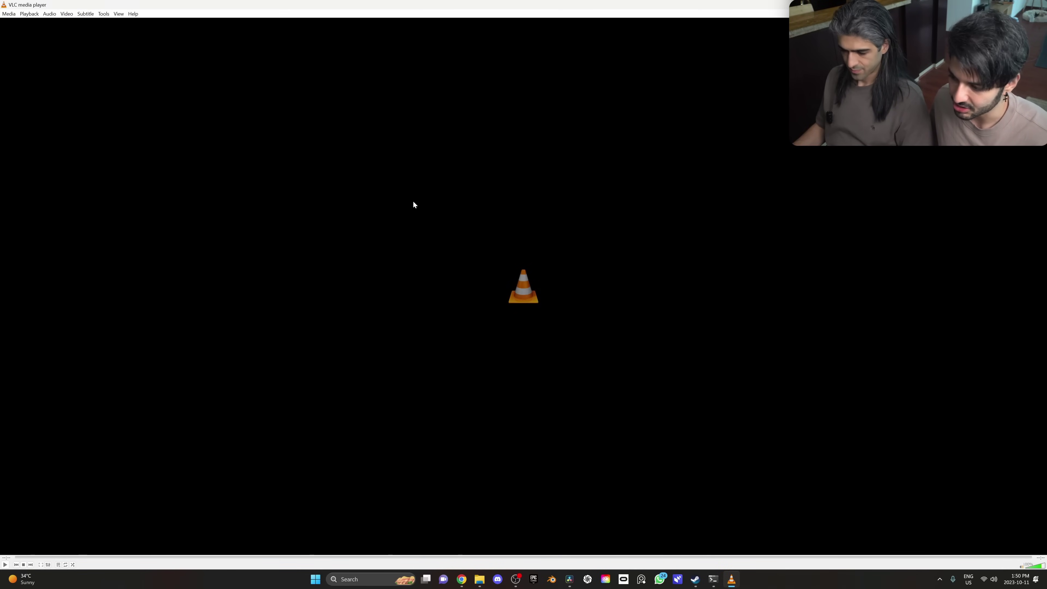
pyautogui.hotkey('alt', 'F4')
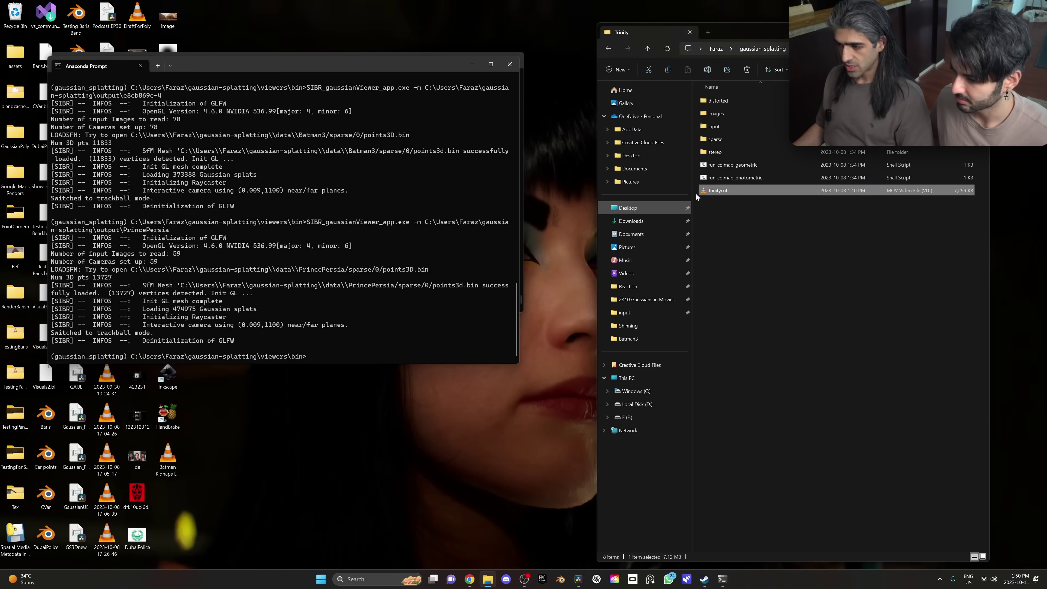
# Go back to the Data folder, open the Neo folder, play the NeoCut clip and close the player
pyautogui.hotkey('alt', 'Left')
pyautogui.click(729, 147)
pyautogui.press('n')
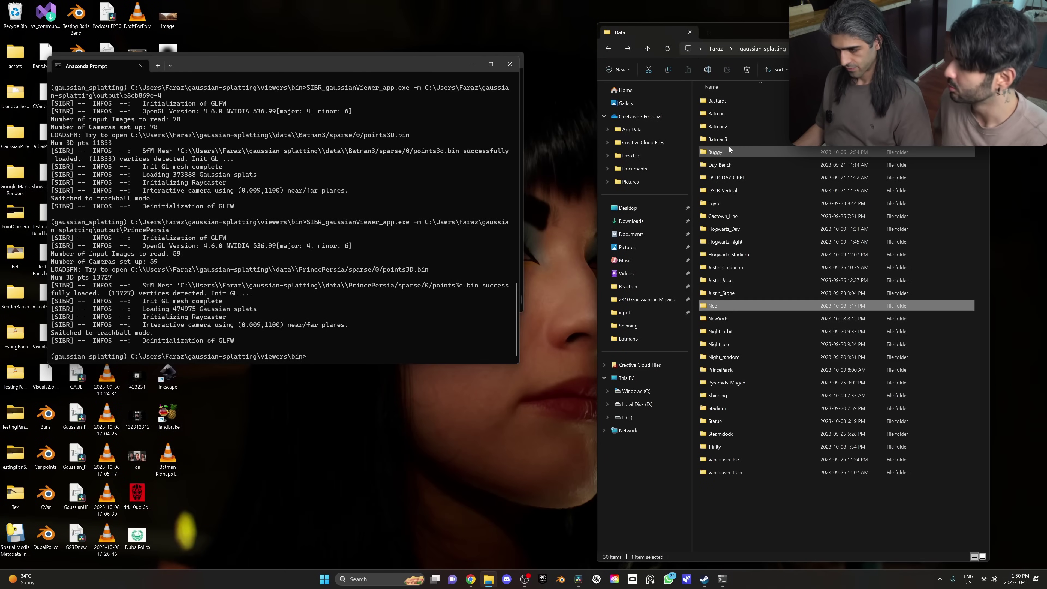
pyautogui.press('t')
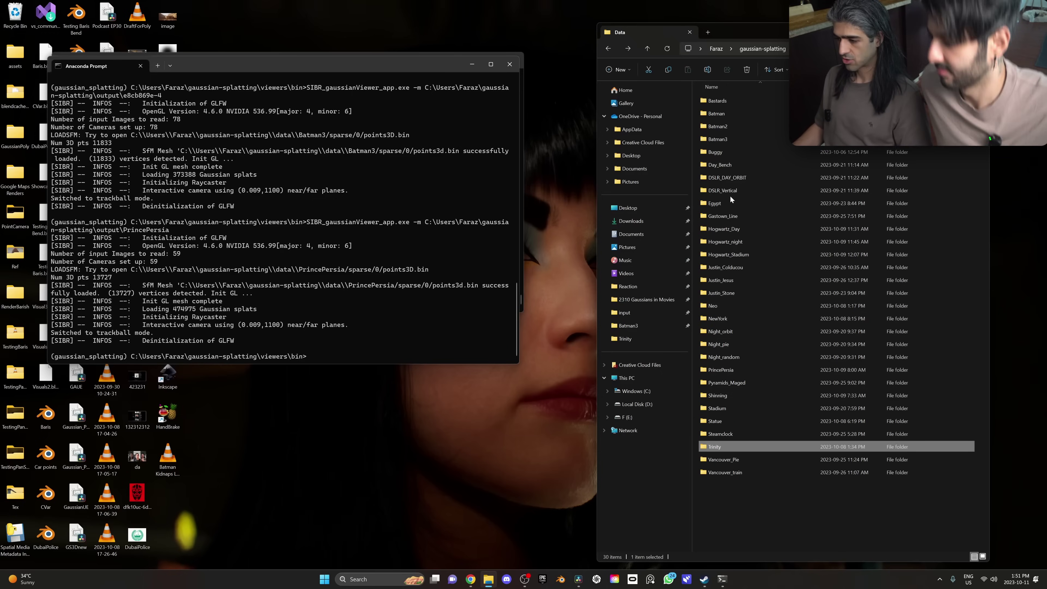
pyautogui.doubleClick(734, 306)
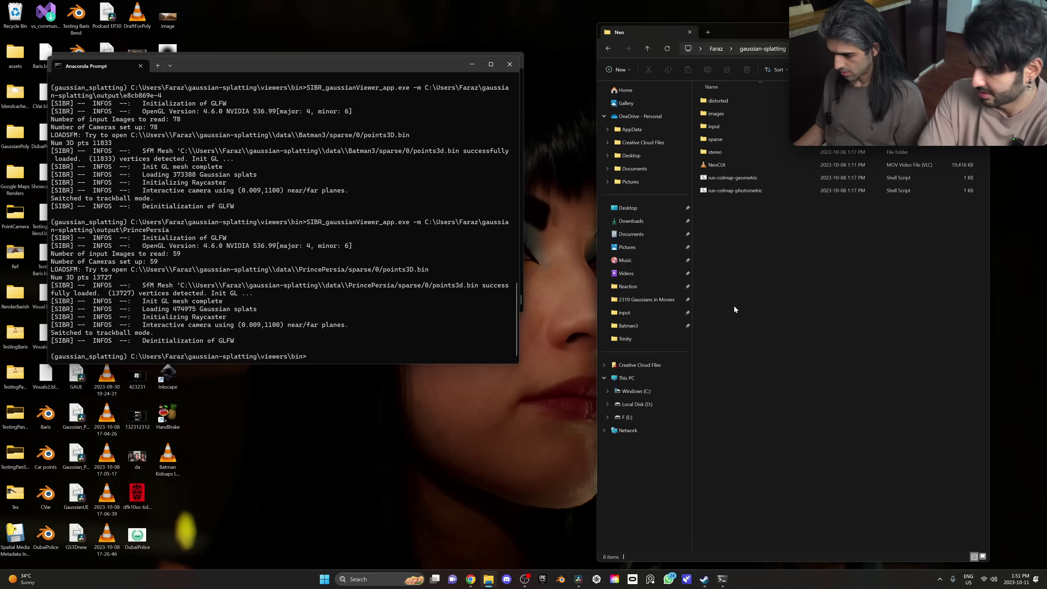
pyautogui.doubleClick(738, 164)
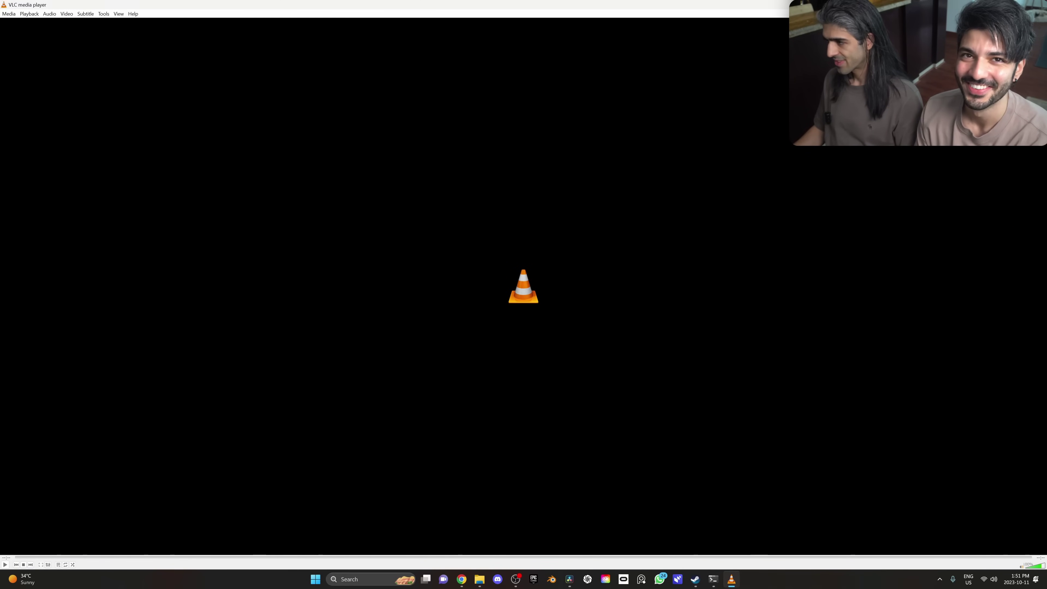
pyautogui.hotkey('alt', 'F4')
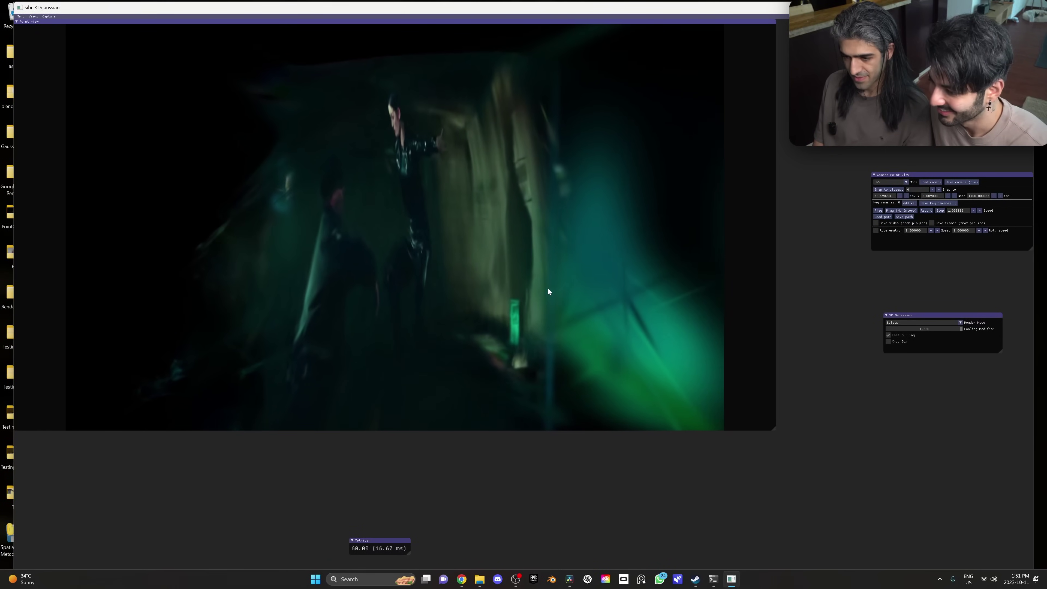
# Move around the Trinity reconstruction from the side and inspect the flattened figures, the curtain and the green glow
pyautogui.press('d')
pyautogui.press('l')
pyautogui.press('a')
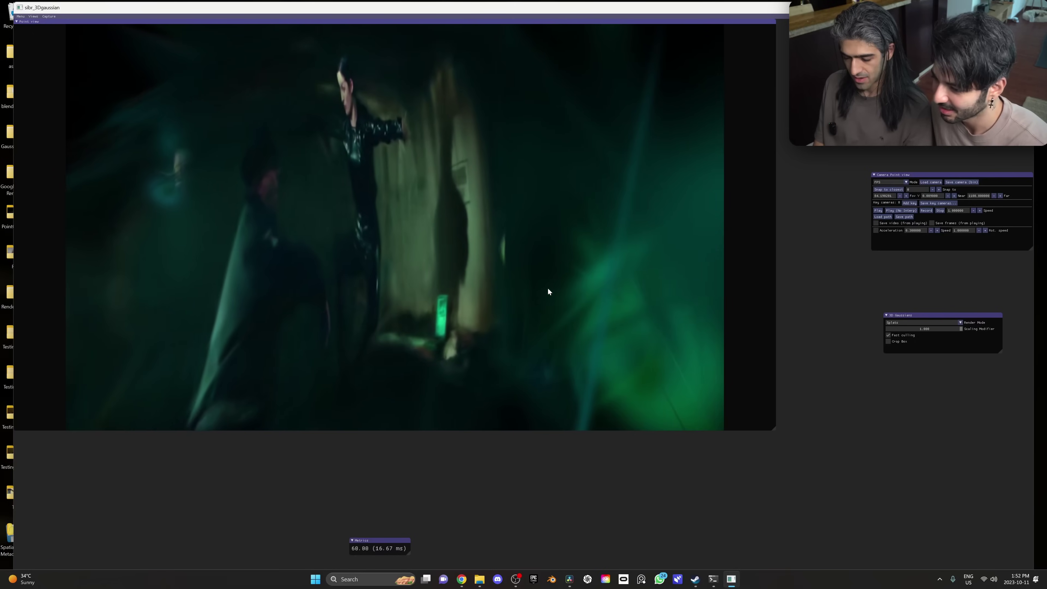
pyautogui.press('j')
pyautogui.press('s')
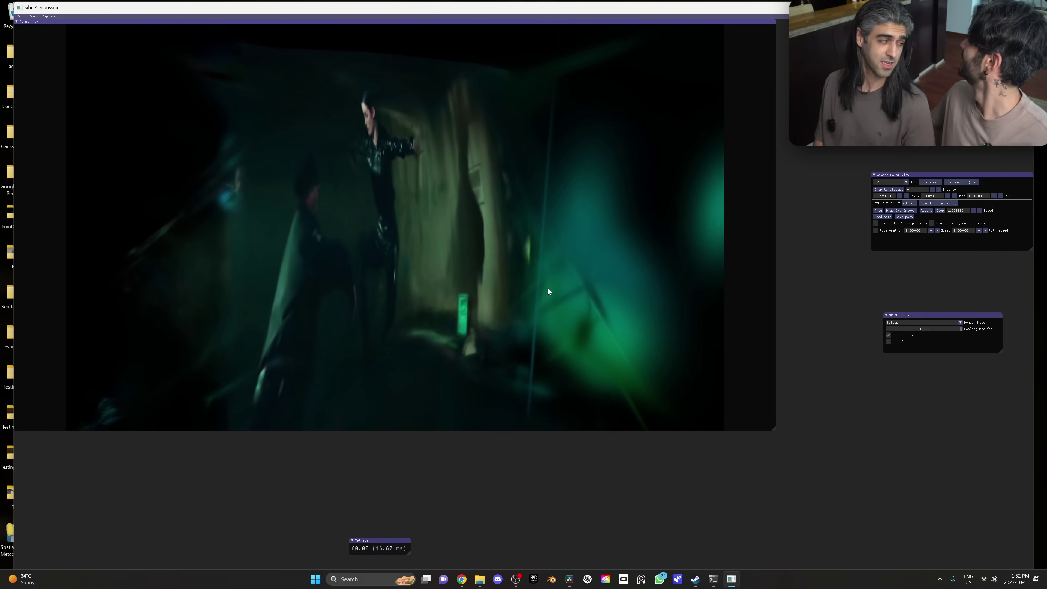
# Pull back and sideways from the Trinity reconstruction to examine its depth between the figures, the curtain and the surrounding dark space
pyautogui.press('l')
pyautogui.press('j')
pyautogui.press('j')
pyautogui.press('d')
pyautogui.press('i')
pyautogui.press('d')
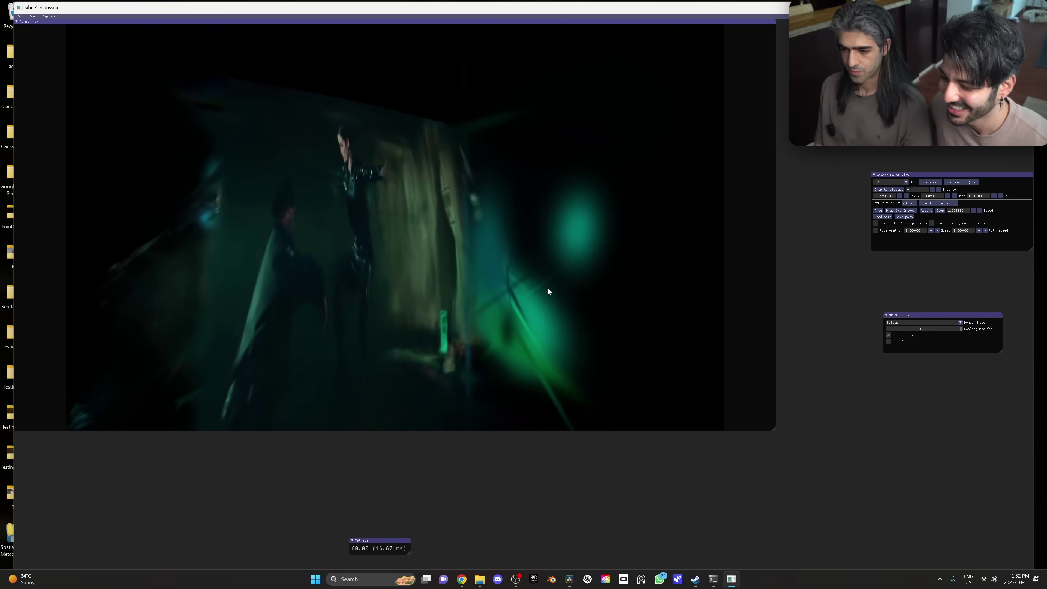
pyautogui.press('d')
pyautogui.press('i')
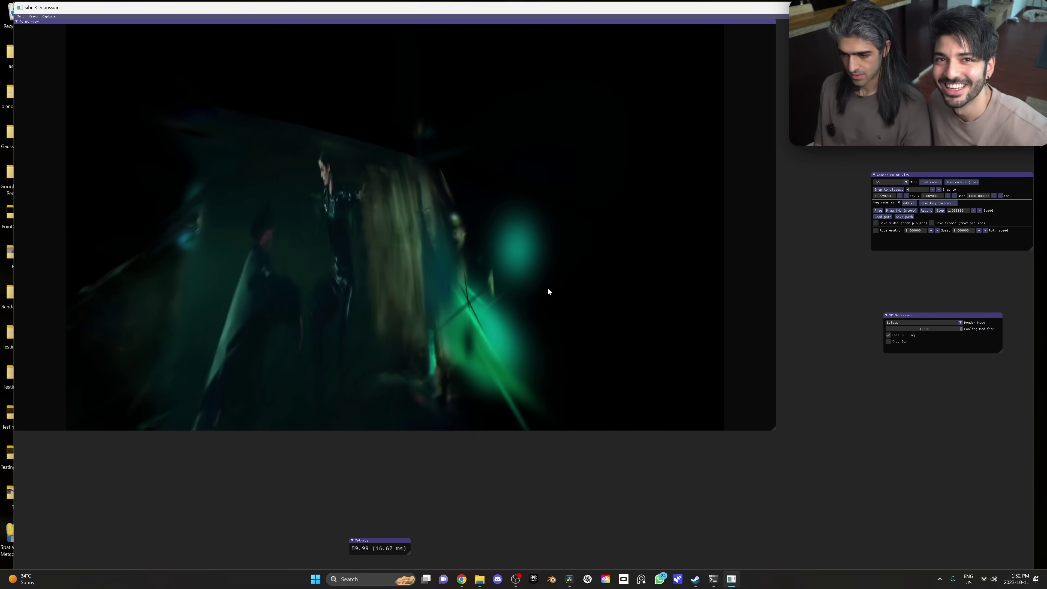
pyautogui.press('w')
pyautogui.press('d')
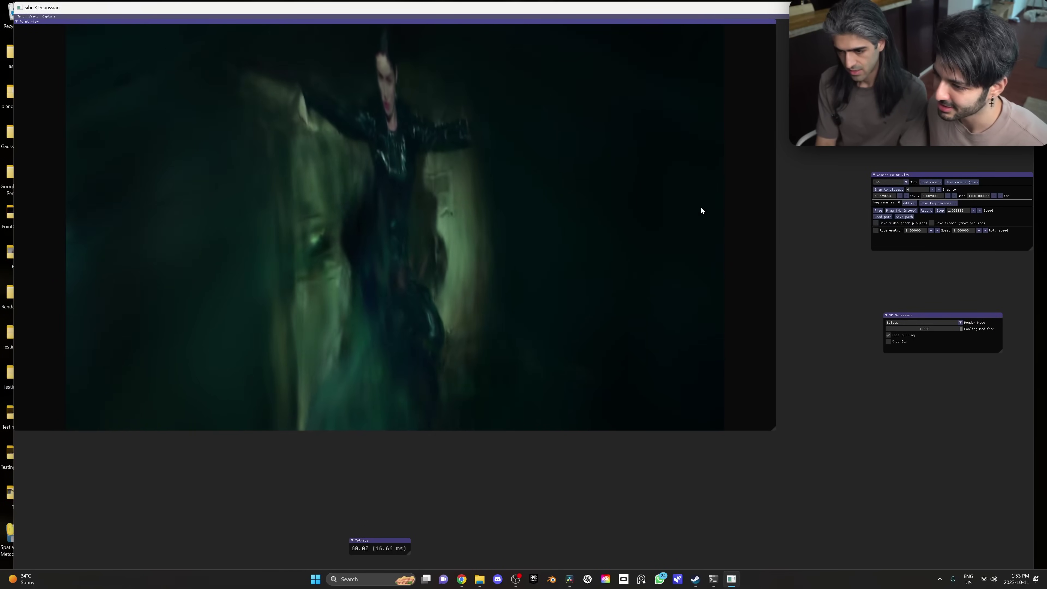
# Fly around Trinity from the front and examine her face, outstretched arms and the blurred curtain from close, far and shifted viewpoints
pyautogui.press('a')
pyautogui.press('d')
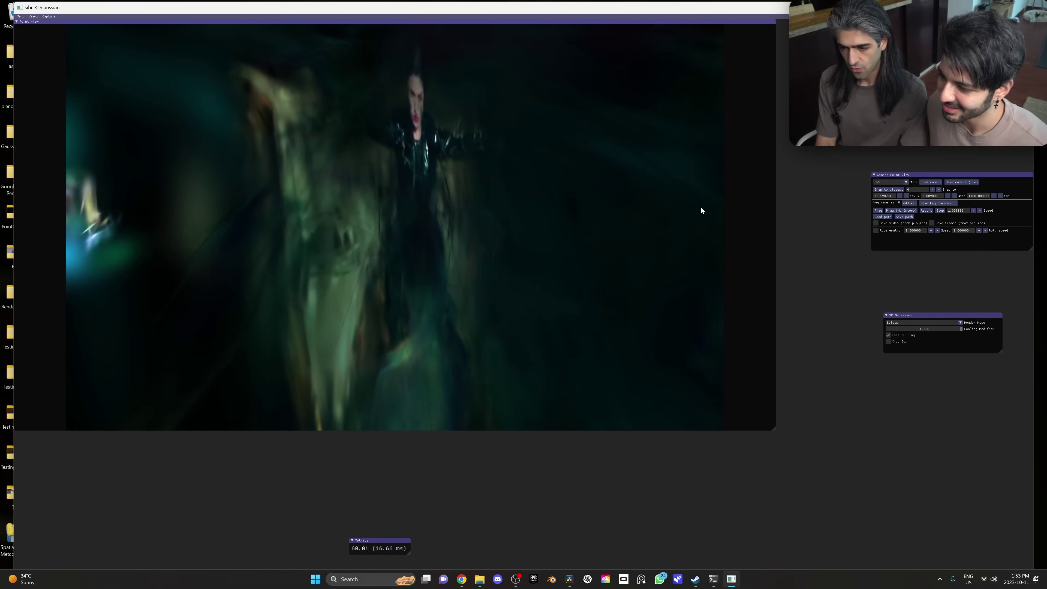
pyautogui.press('a')
pyautogui.press('s')
pyautogui.press('a')
pyautogui.press('d')
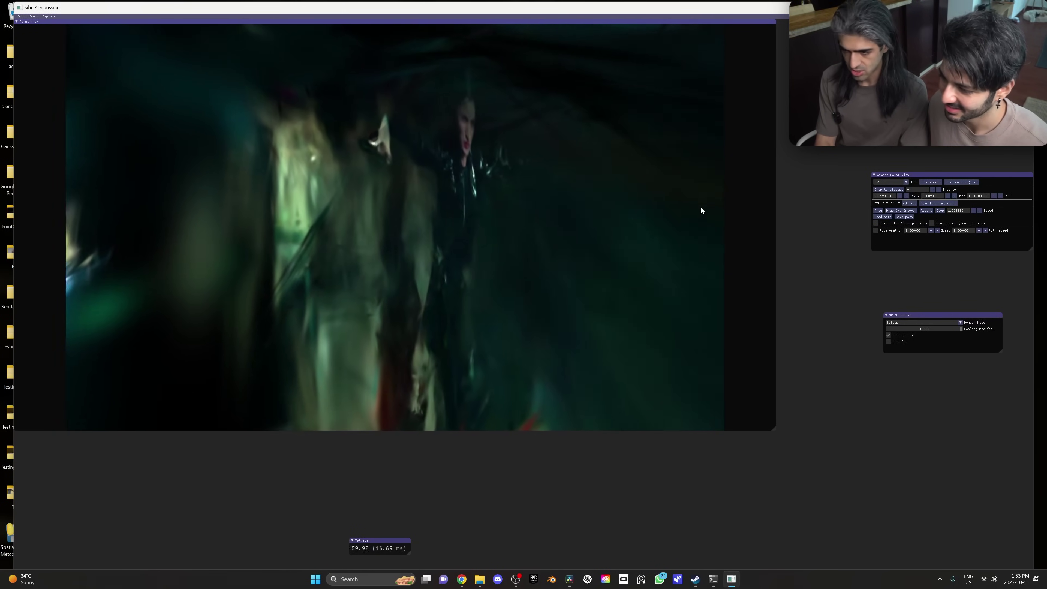
pyautogui.press('w')
pyautogui.press('q')
pyautogui.press('e')
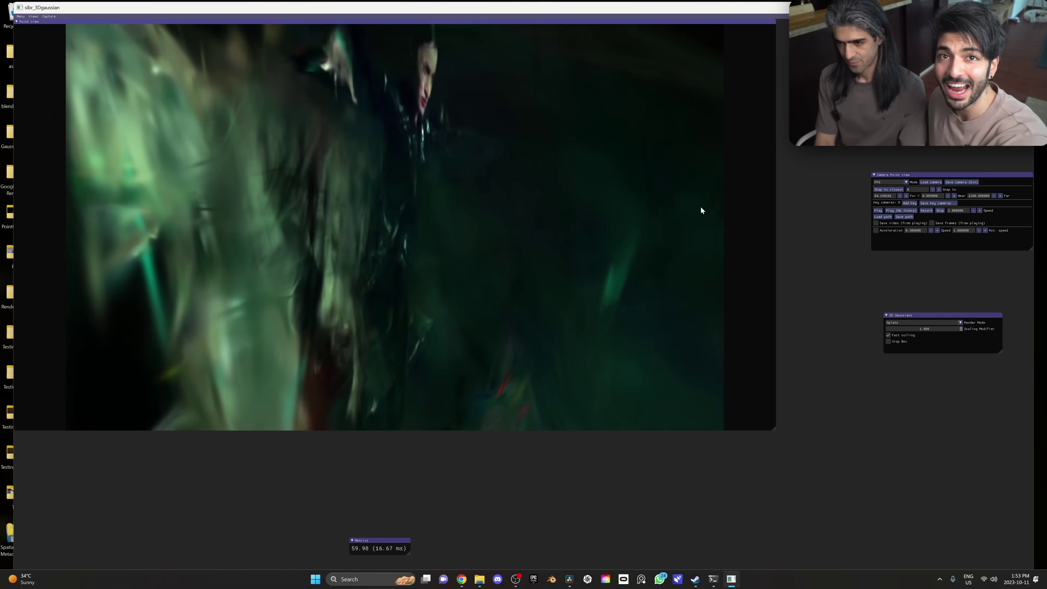
pyautogui.press('w')
pyautogui.press('a')
pyautogui.press('d')
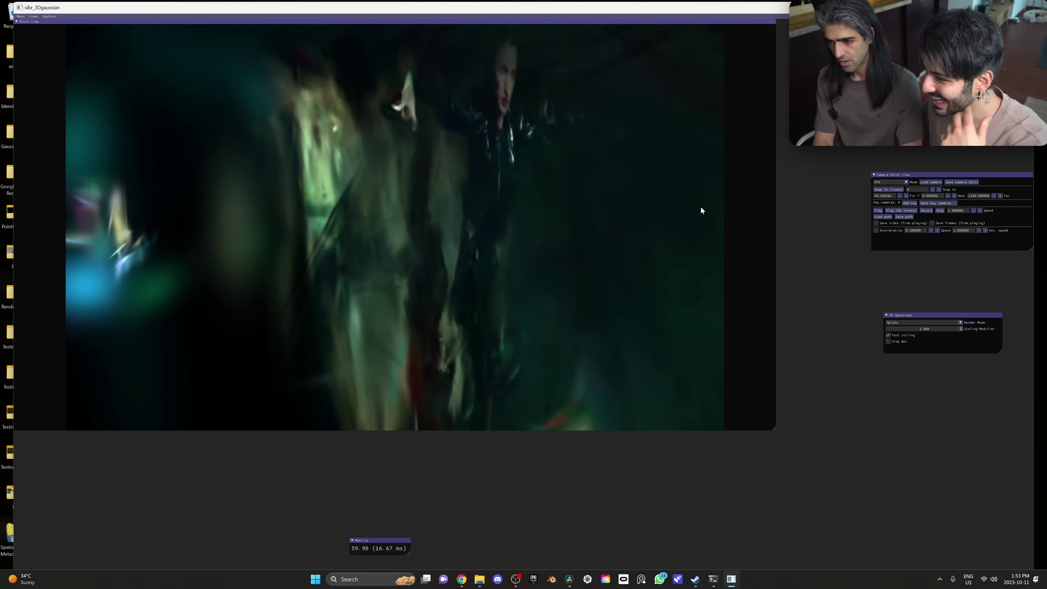
pyautogui.press('e')
pyautogui.press('j')
pyautogui.press('d')
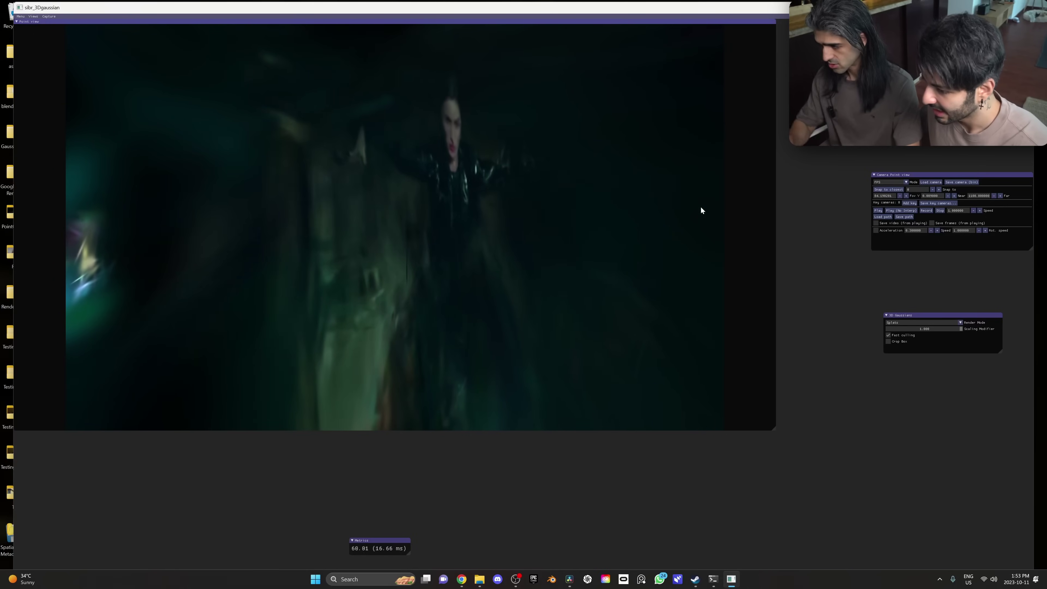
pyautogui.press('w')
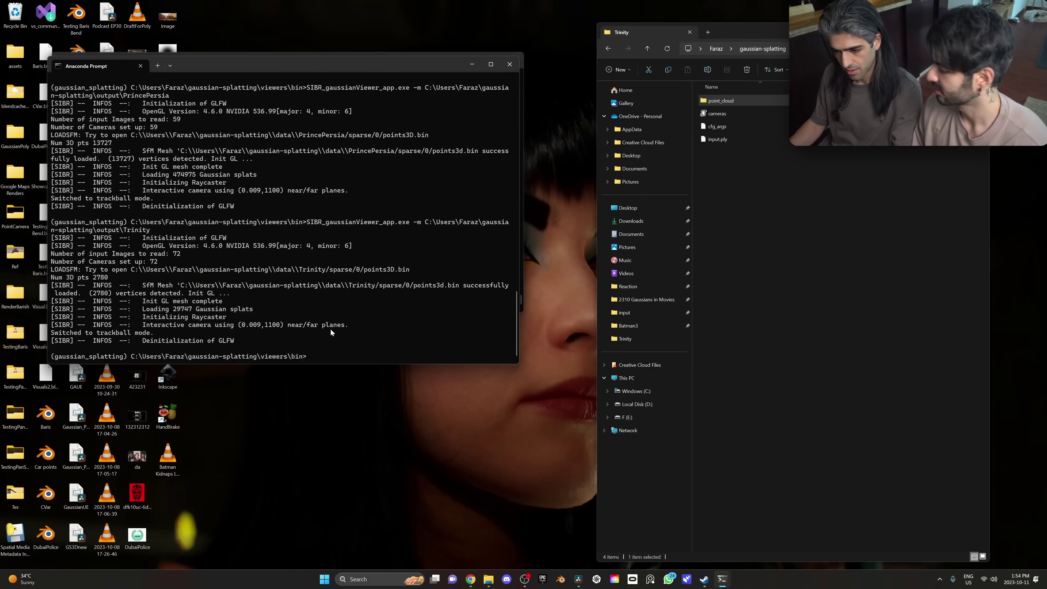
# Switch to the Anaconda Prompt and launch SIBR_gaussianViewer_app.exe on the Neo model in the gaussian-splatting output folder
pyautogui.press('Up')
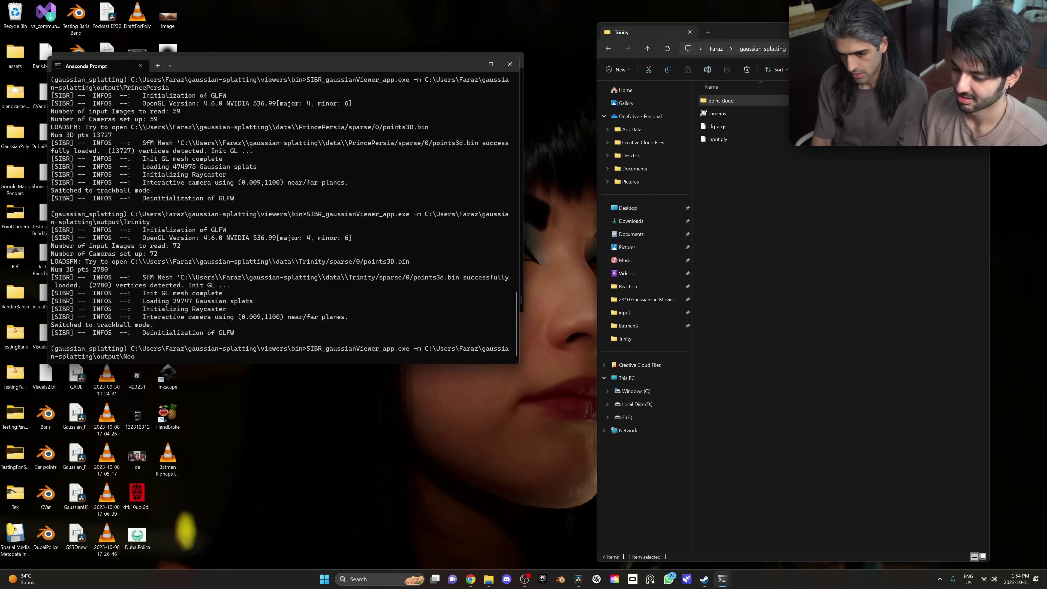
pyautogui.write('Neo')
pyautogui.press('Return')
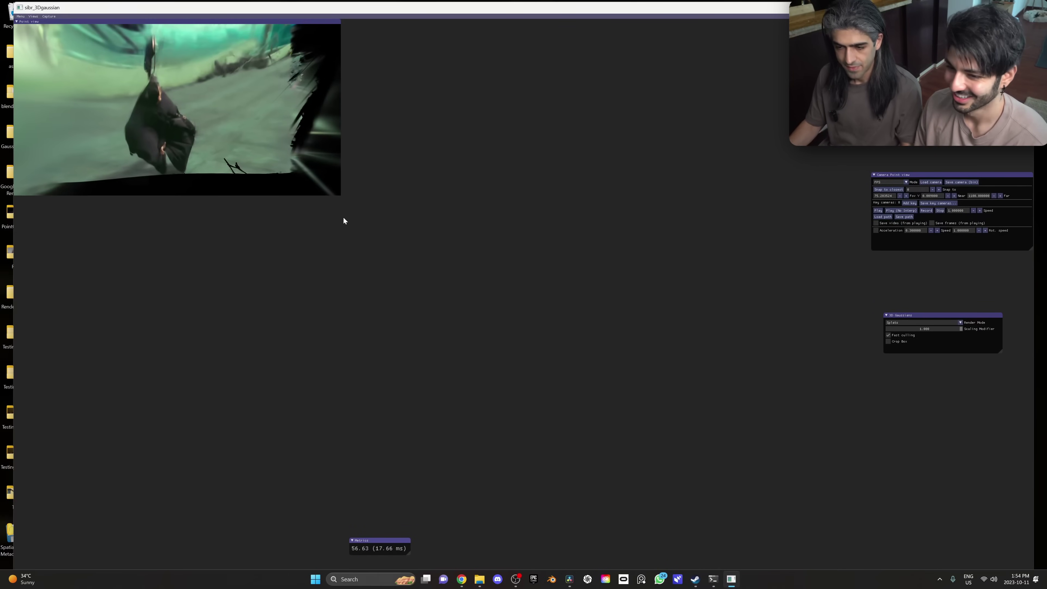
# Enlarge the point view to fill most of the viewer window and lower the camera rotation speed to 0.4
pyautogui.moveTo(339, 196); pyautogui.dragTo(842, 473)
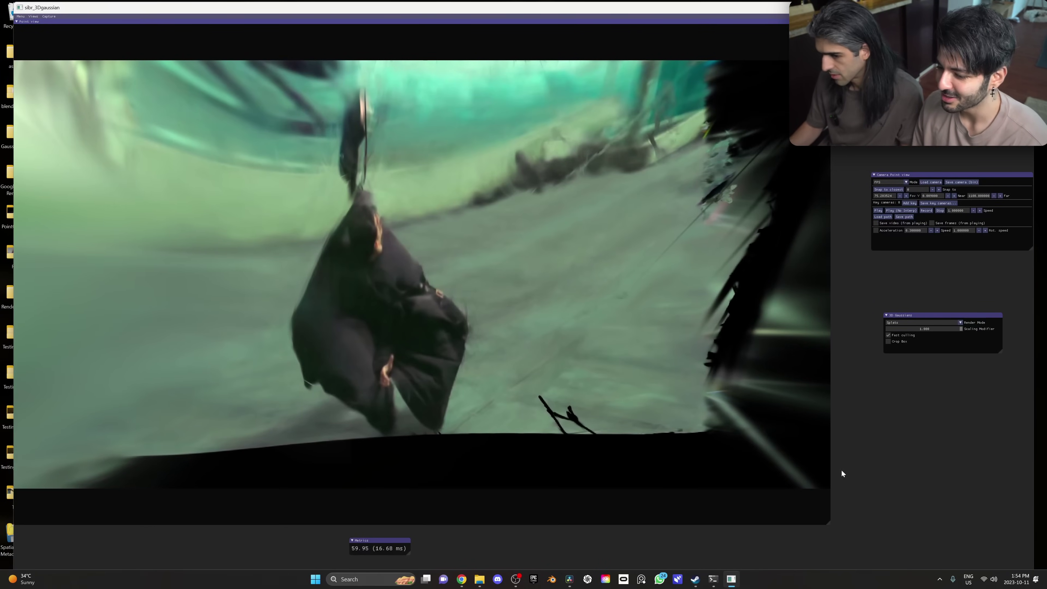
pyautogui.click(979, 230)
pyautogui.click(978, 230)
pyautogui.click(978, 230)
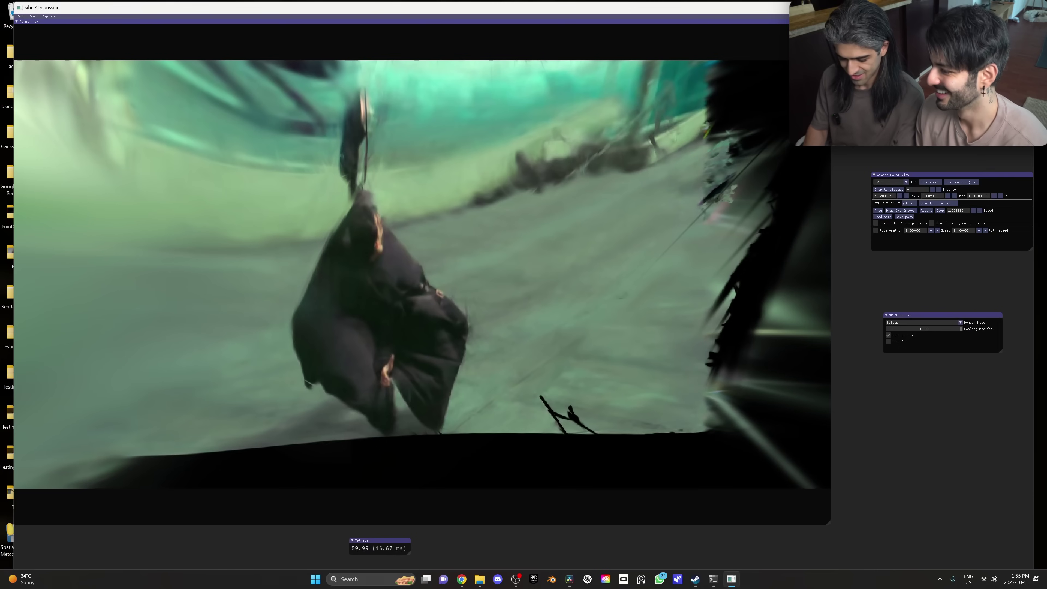
# Fly in and around the Neo reconstruction to examine the bent-back figure, his face and coat, and the rooftop background
pyautogui.press('w')
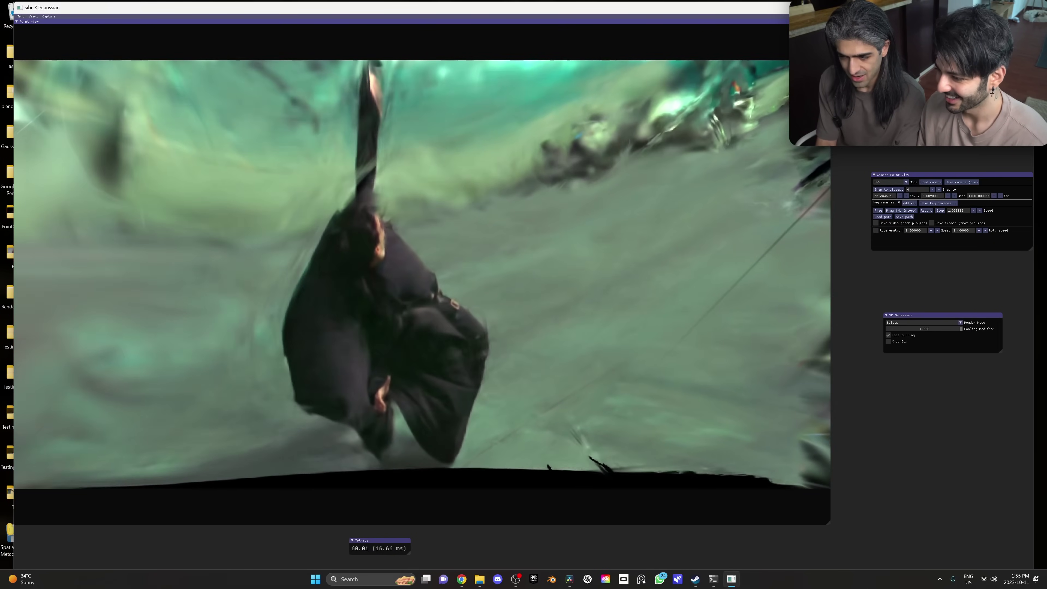
pyautogui.press('s')
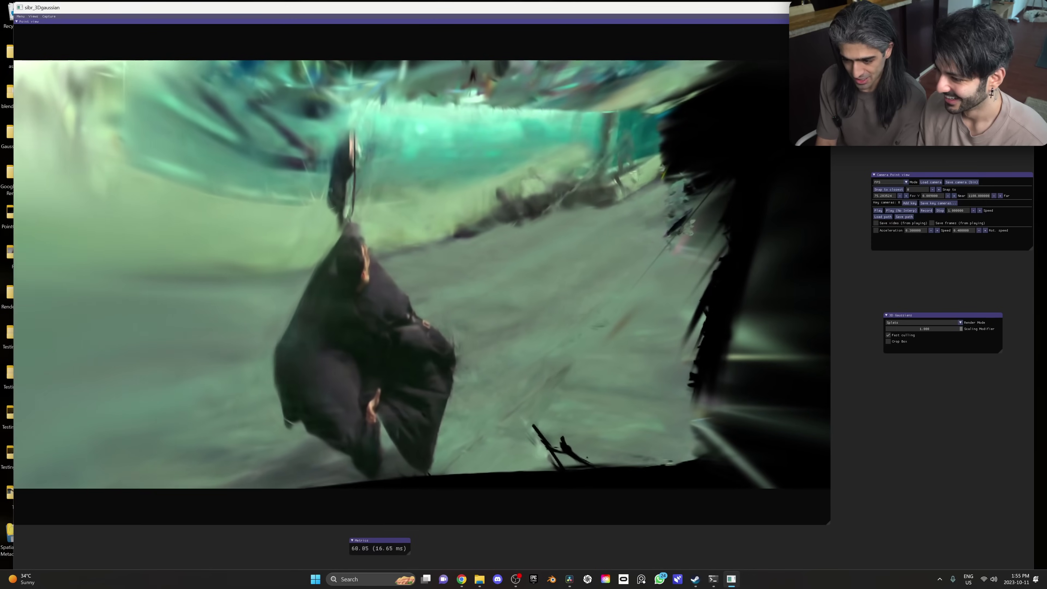
pyautogui.press('w')
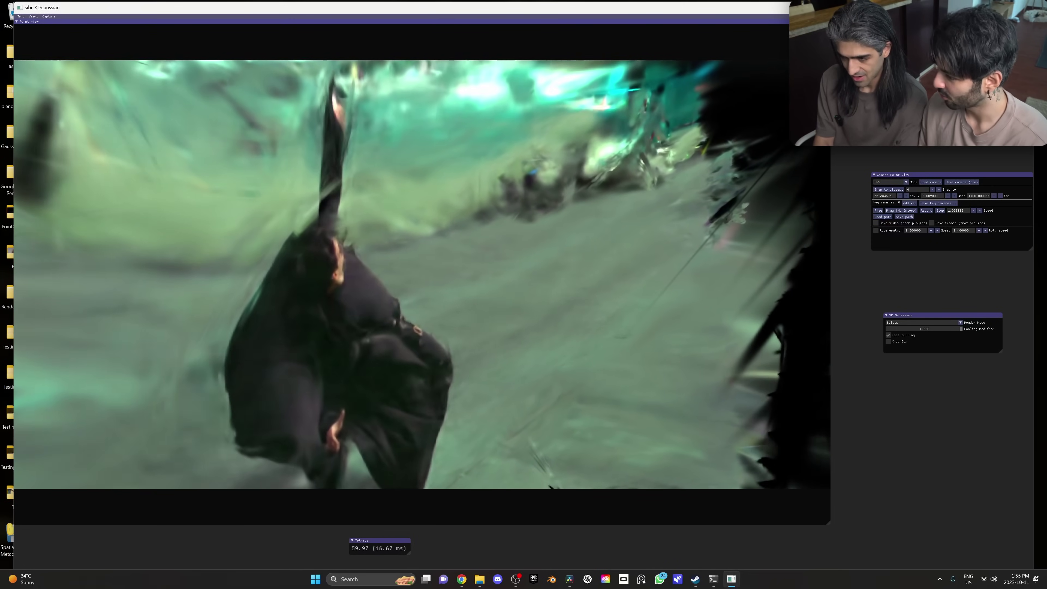
pyautogui.press('a')
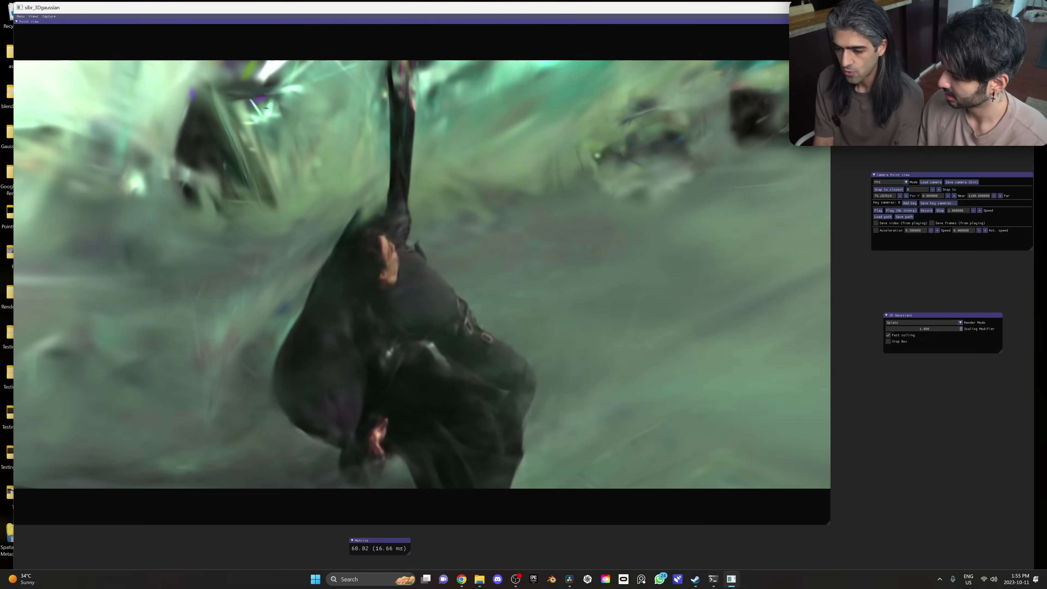
pyautogui.press('d')
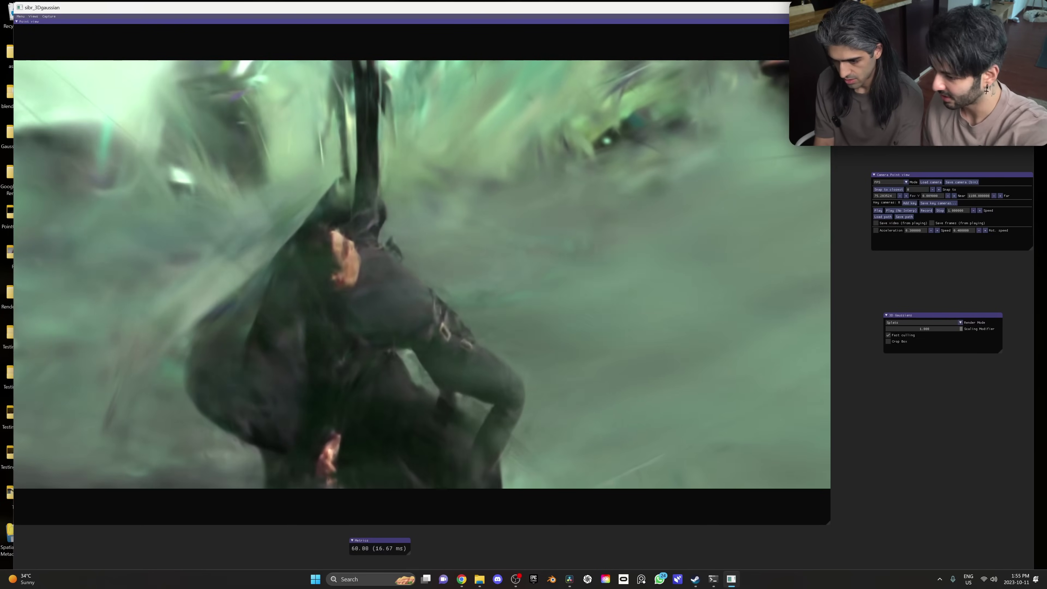
pyautogui.press('w')
pyautogui.press('j')
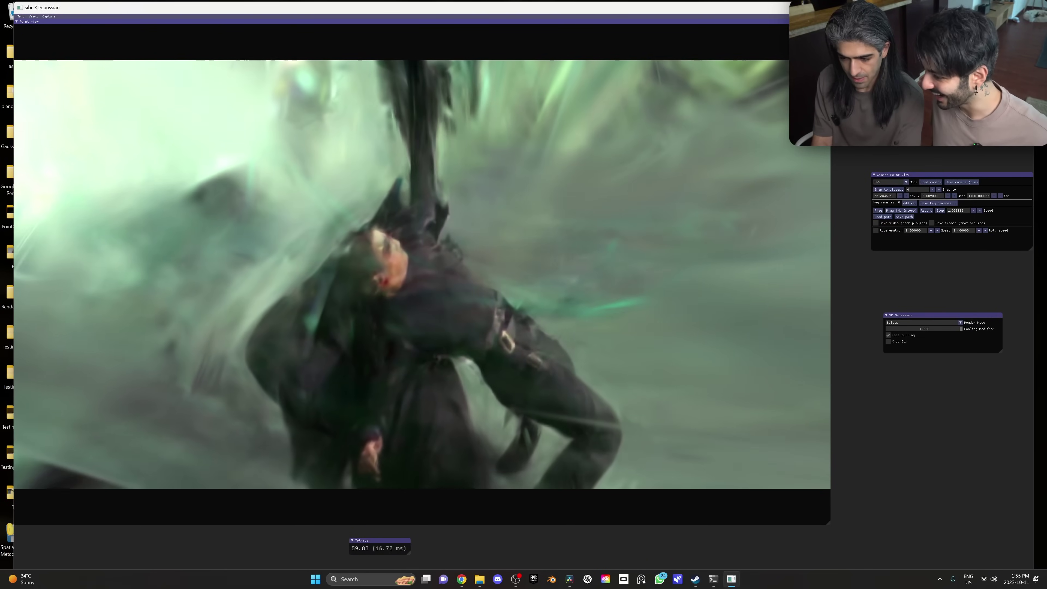
pyautogui.press('w')
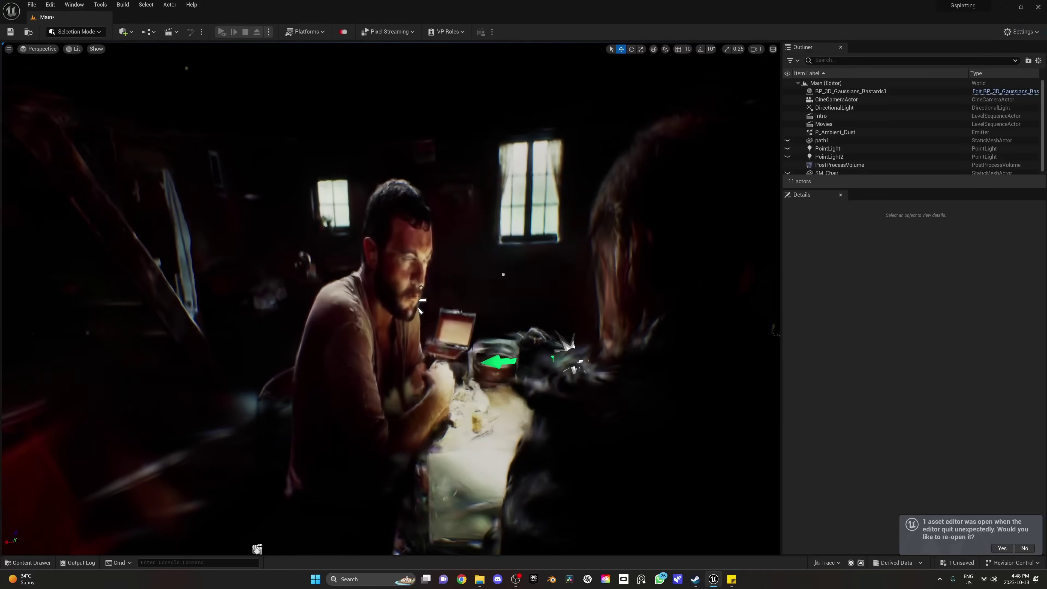
# In Unreal Editor, delete the DirectionalLight actor from the Bastards table scene
pyautogui.moveTo(390, 298); pyautogui.dragTo(321, 330, button='right')
pyautogui.click(825, 108)
pyautogui.press('Delete')
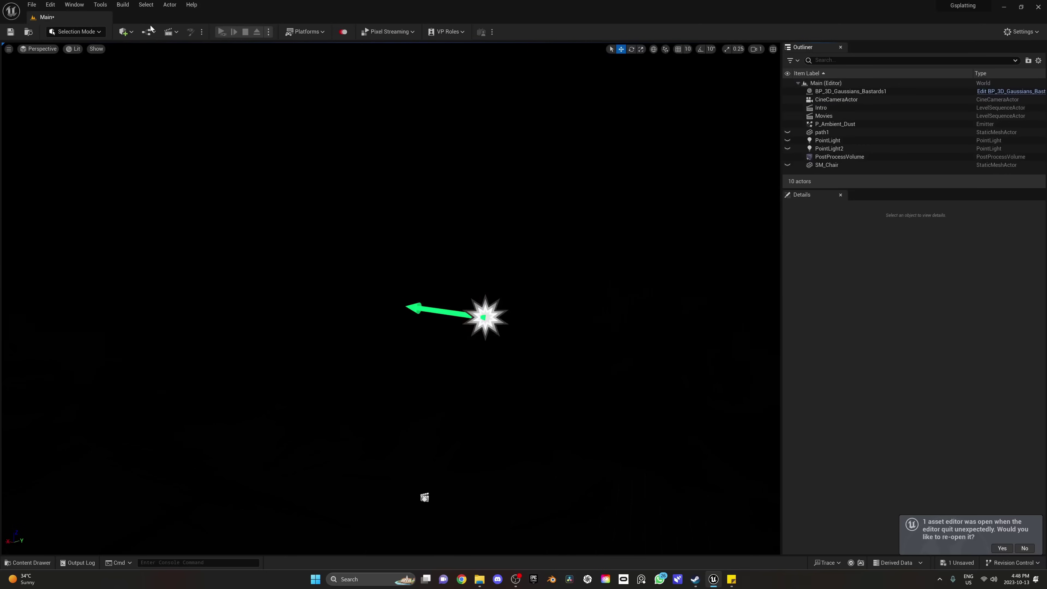
# Add a point light to the scene and select it above the table beside the seated man's hands
pyautogui.click(127, 32)
pyautogui.moveTo(173, 121)
pyautogui.click(235, 121)
pyautogui.click(921, 389)
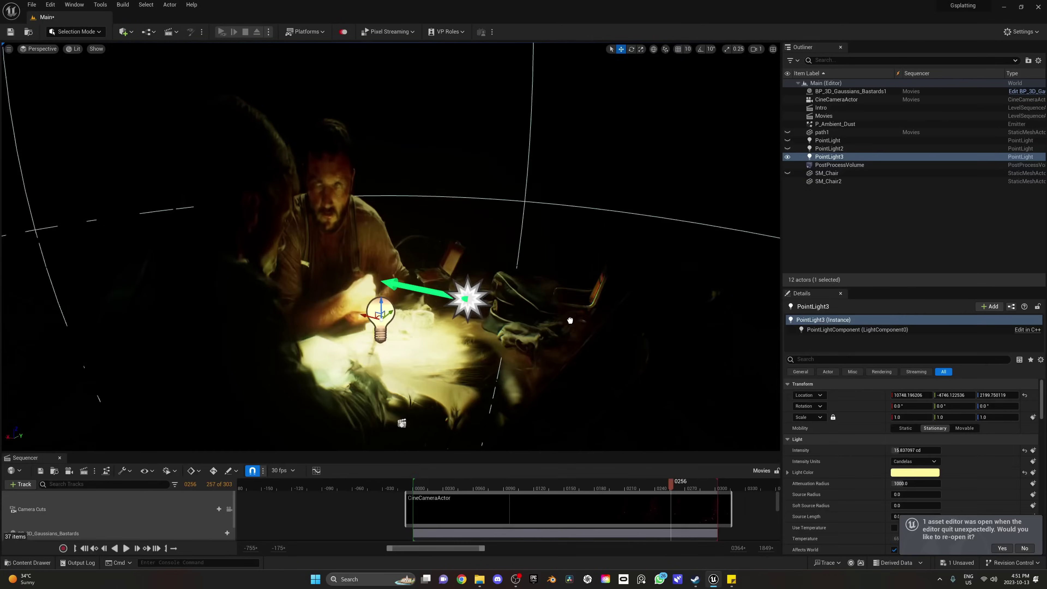
pyautogui.click(391, 313)
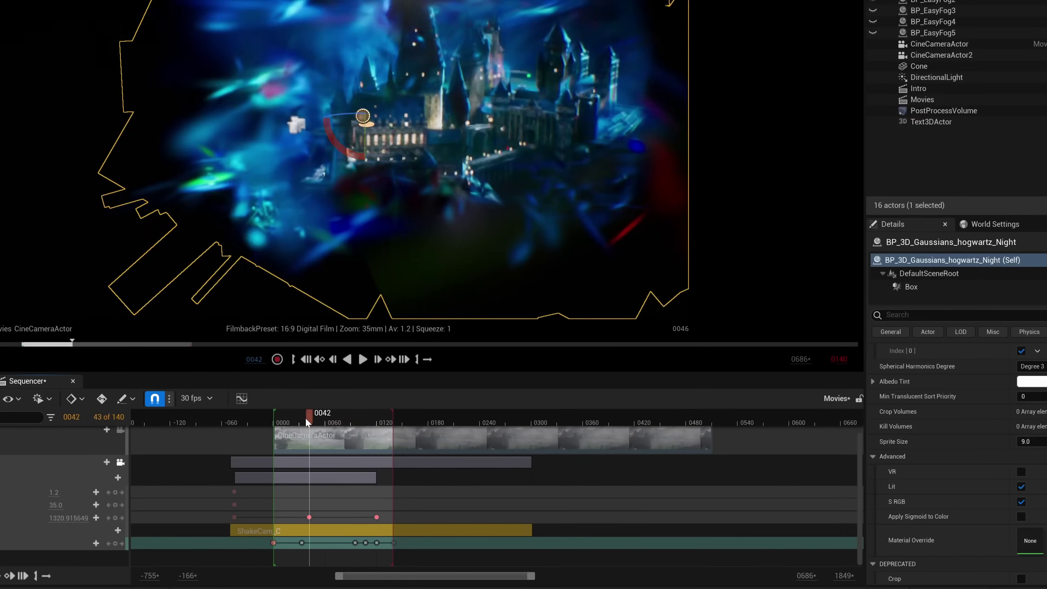
# Scrub the Hogwarts Movies sequence to frame 39 and play back a stretch of the camera animation
pyautogui.moveTo(296, 420); pyautogui.dragTo(307, 419)
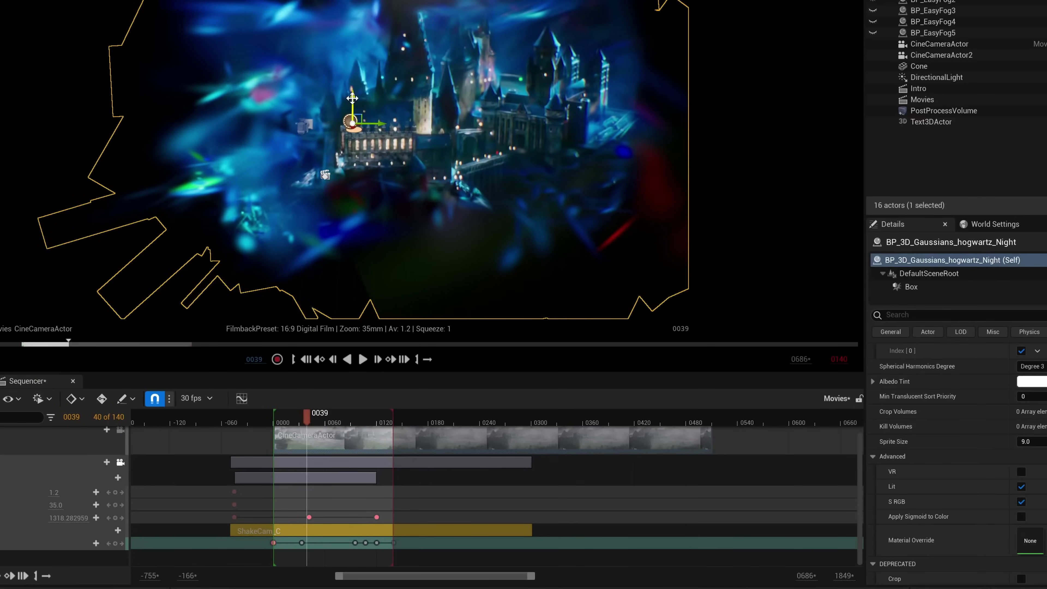
pyautogui.click(251, 412)
pyautogui.press('space')
pyautogui.press('space')
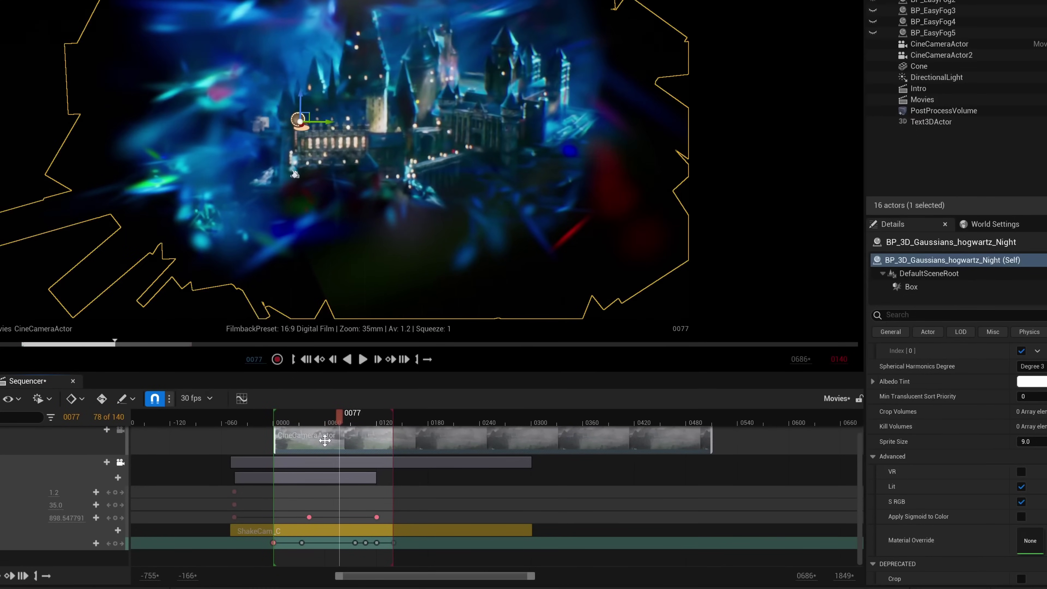
# Open the Curve Editor and examine CineCameraActor's X and Y location curves
pyautogui.click(242, 398)
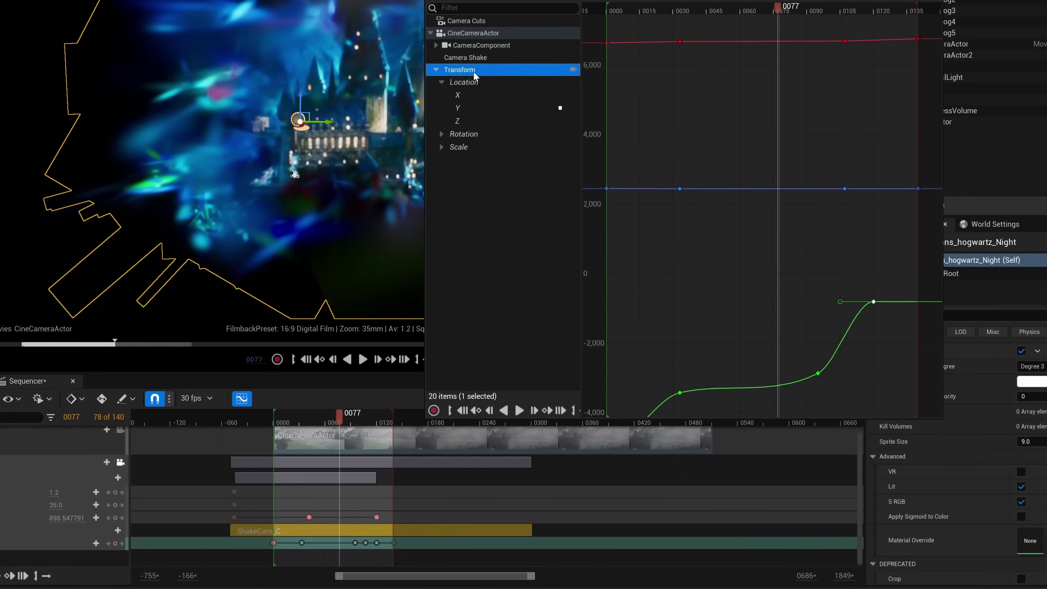
pyautogui.click(470, 108)
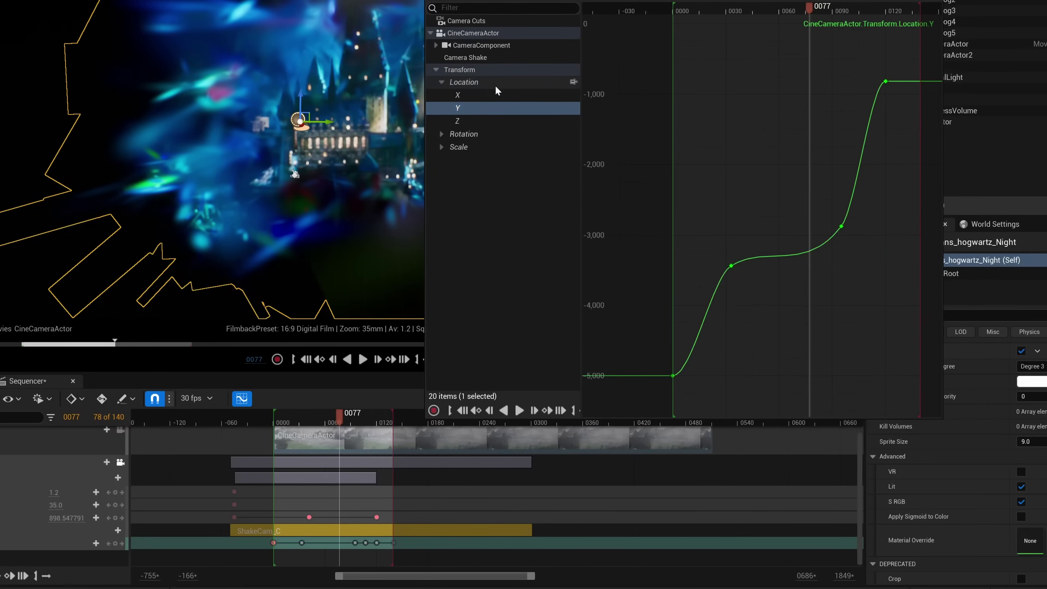
pyautogui.click(478, 95)
pyautogui.click(477, 108)
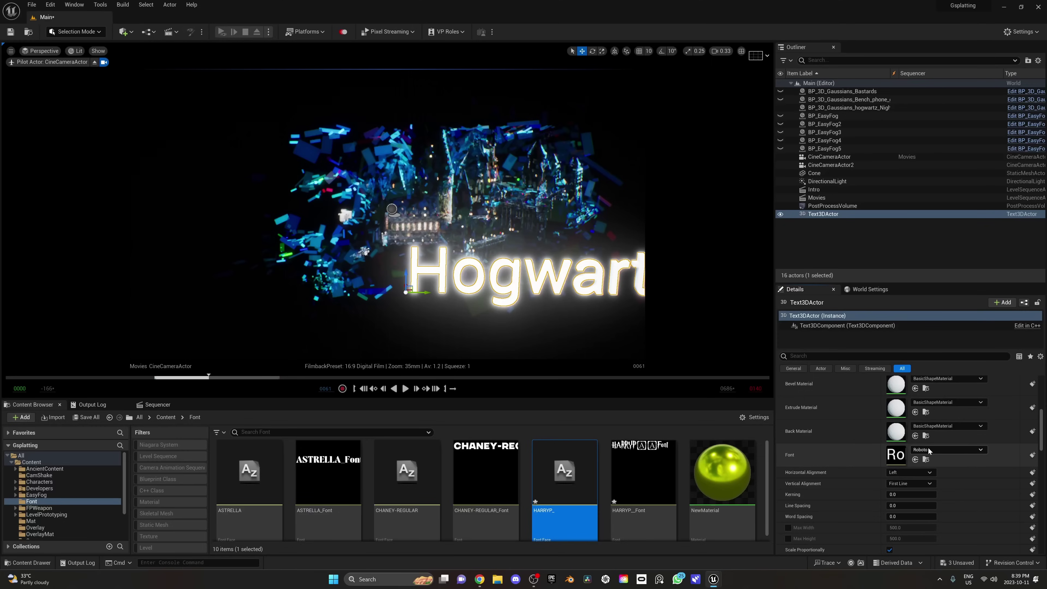
# Set the font of the Hogwartz 3D text to HARRYP__Font
pyautogui.click(928, 450)
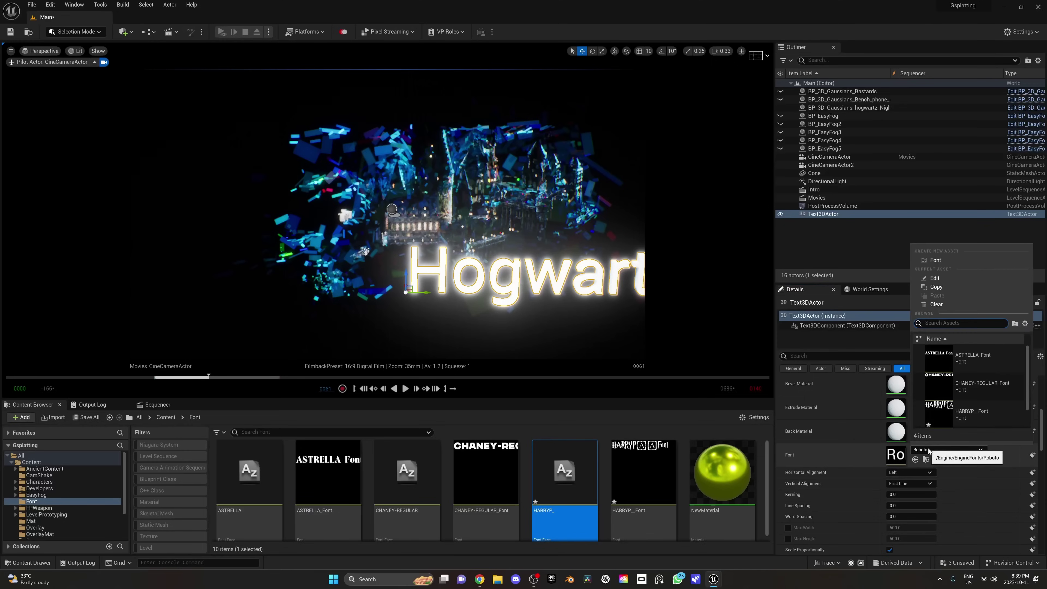
pyautogui.click(979, 384)
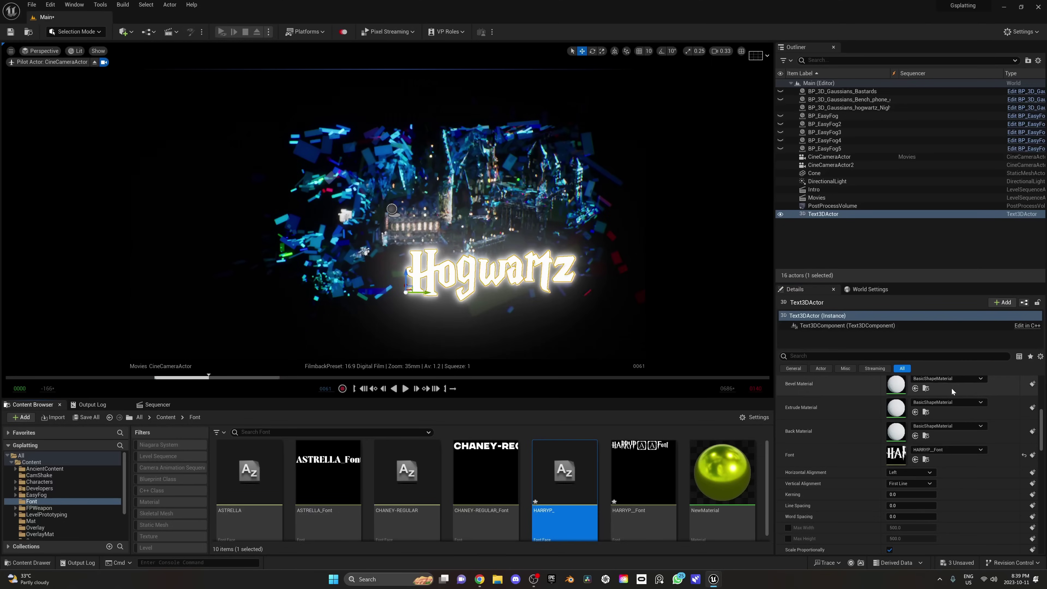
pyautogui.click(656, 280)
pyautogui.click(494, 293)
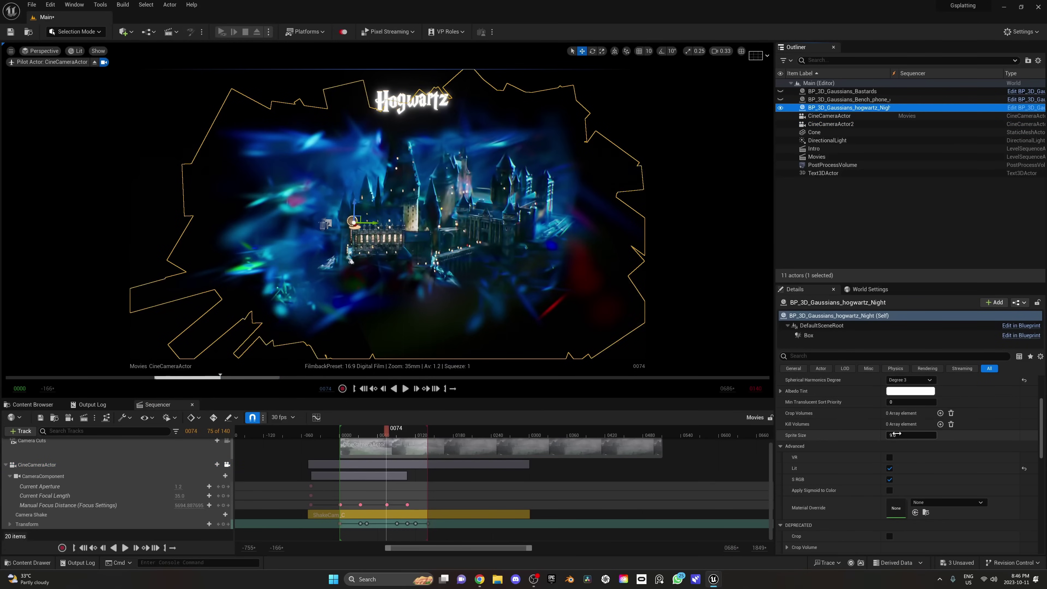
# Set the Sprite Size of BP_3D_Gaussians_hogwartz_Night to 1.5 and deselect the actor
pyautogui.write('1')
pyautogui.press('Return')
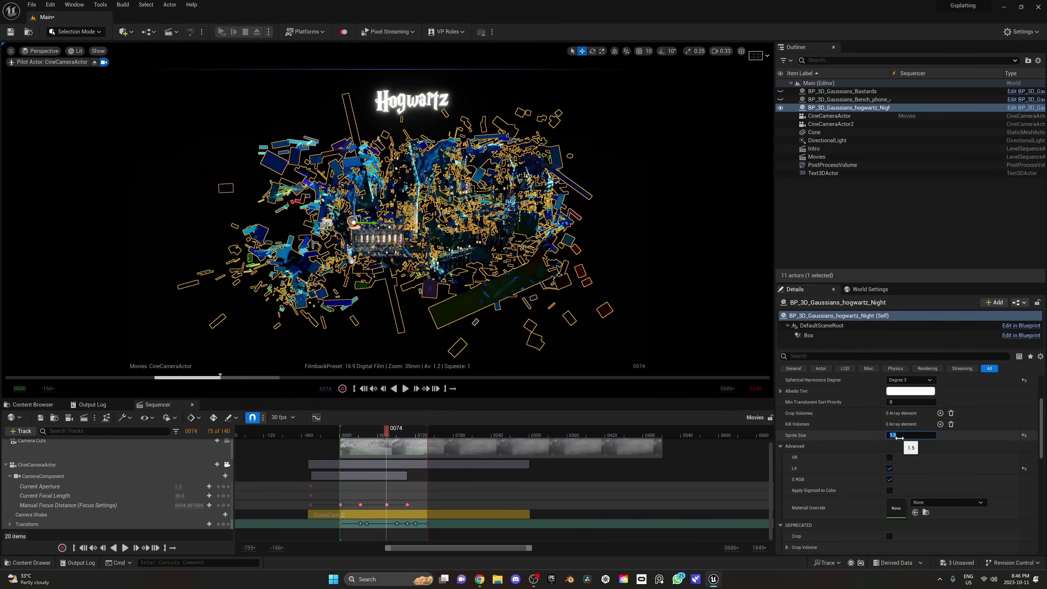
pyautogui.click(691, 200)
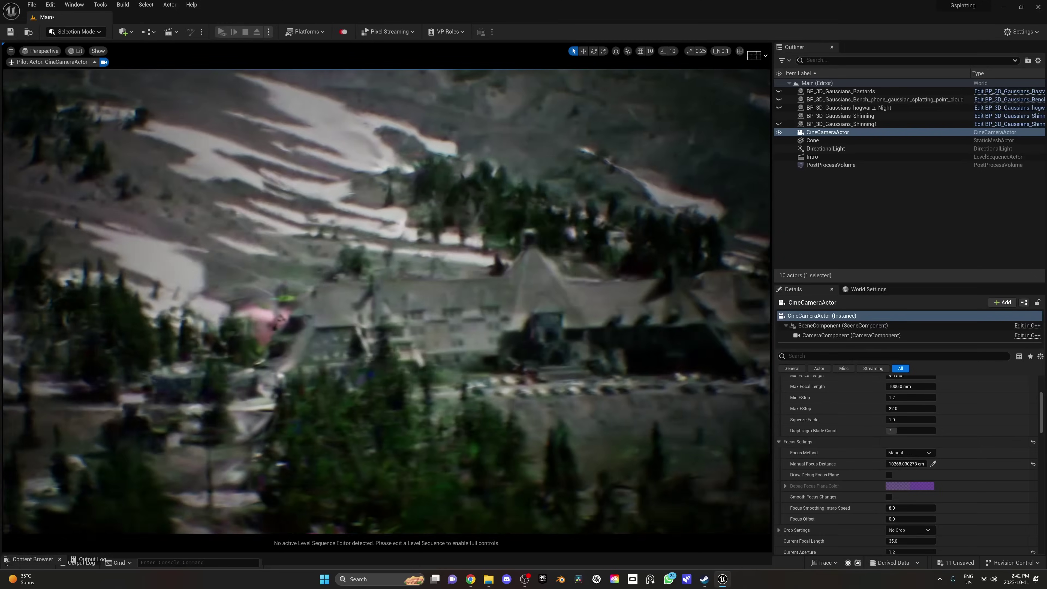
# In the Shining hotel scene, reframe the piloted CineCameraActor and reduce its current focal length to about 16.8
pyautogui.moveTo(386, 301); pyautogui.dragTo(414, 280, button='right')
pyautogui.moveTo(910, 501); pyautogui.dragTo(891, 502)
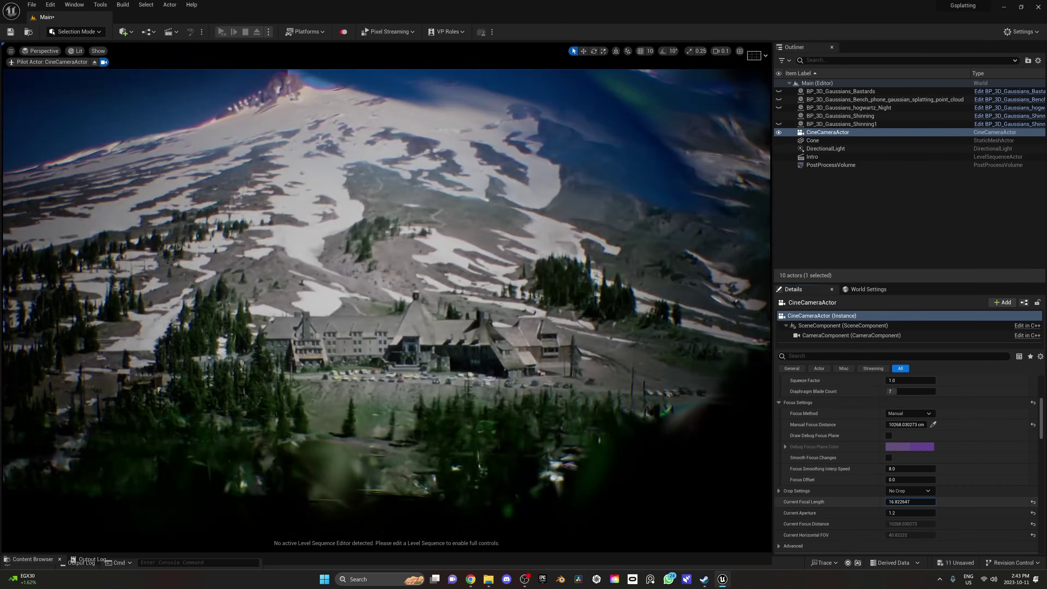